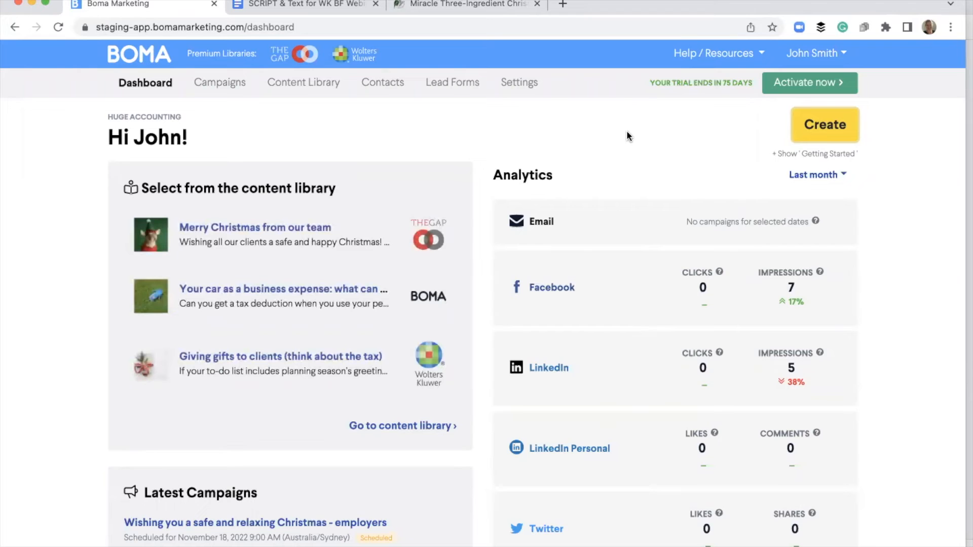
Step: View the content types available for creation and close the chooser without picking one
click(800, 122)
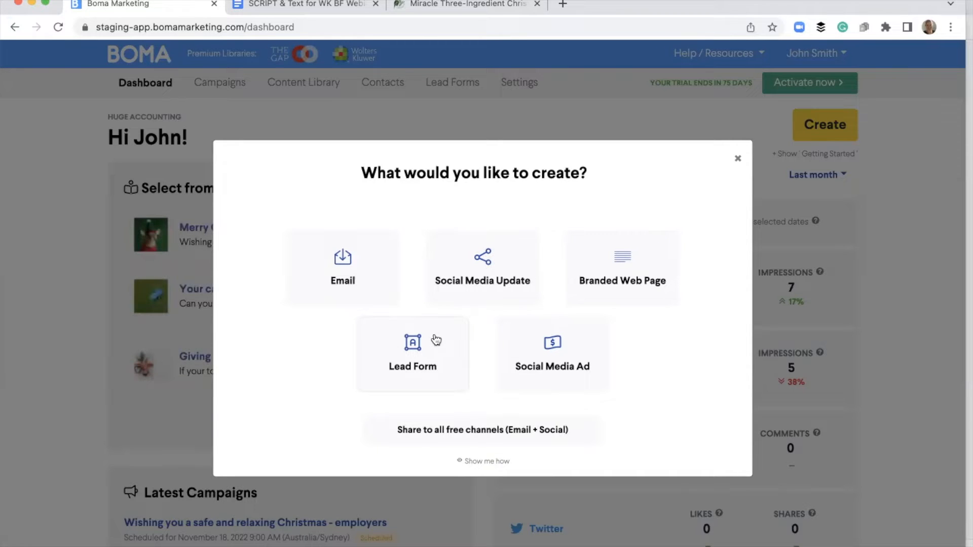
click(737, 159)
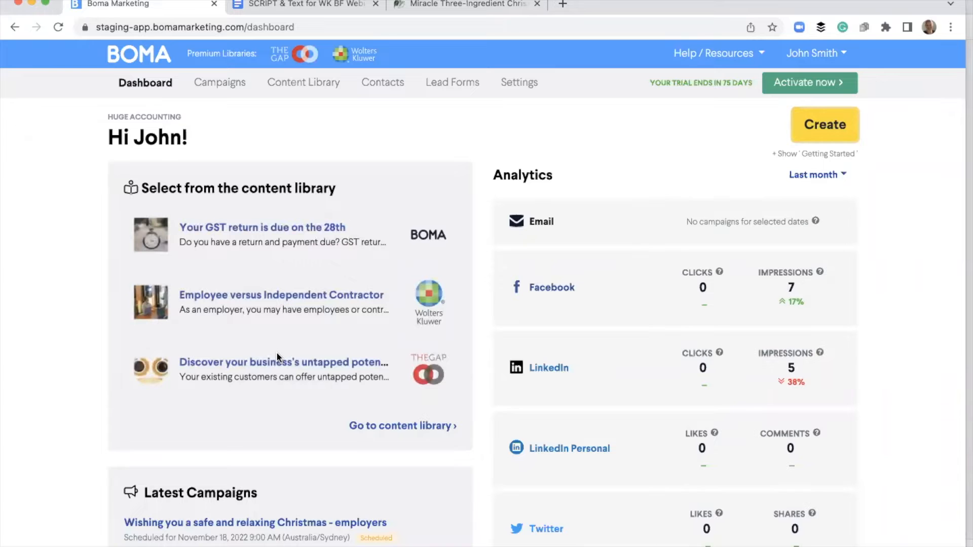
Step: Open the full content library from the dashboard and browse the listed articles, their categories and publishers
click(412, 426)
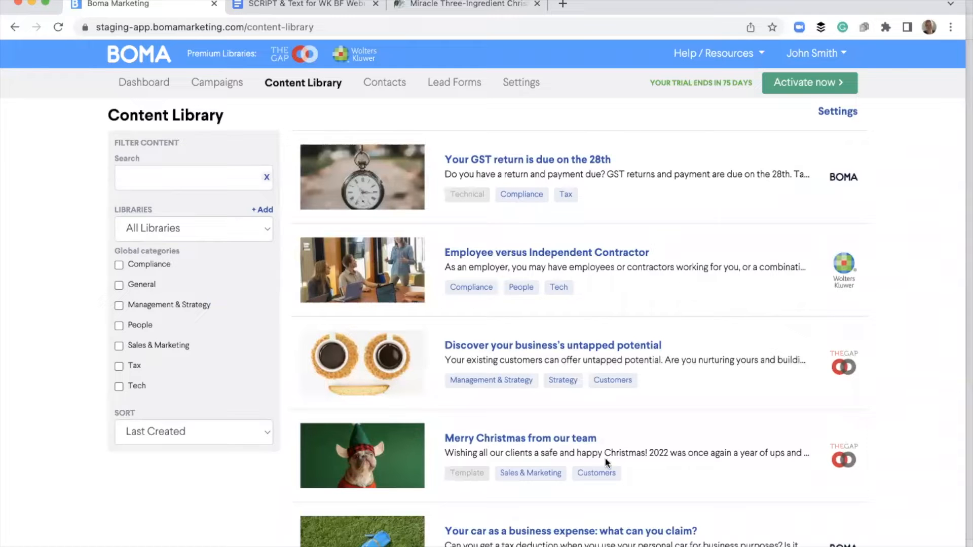
scroll(615, 469, down, 3)
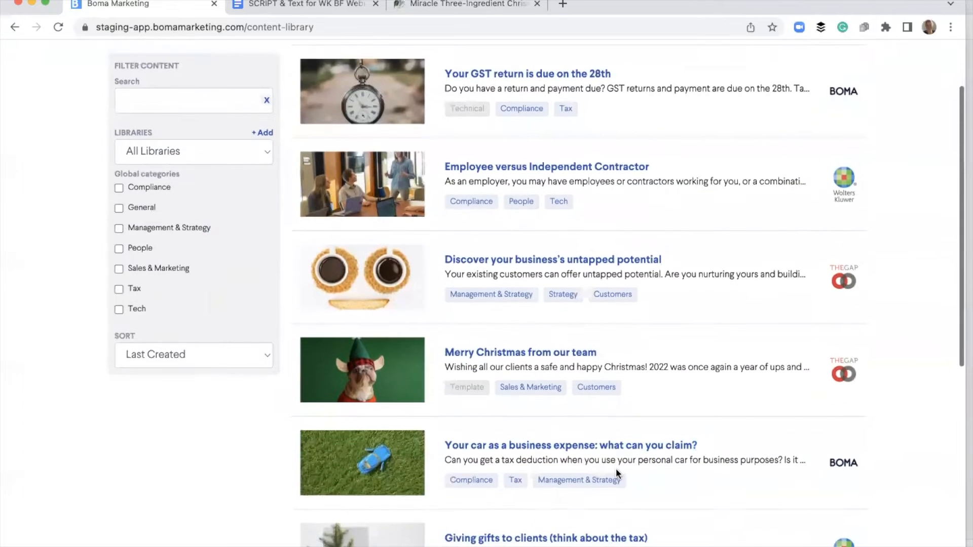
scroll(616, 471, down, 2)
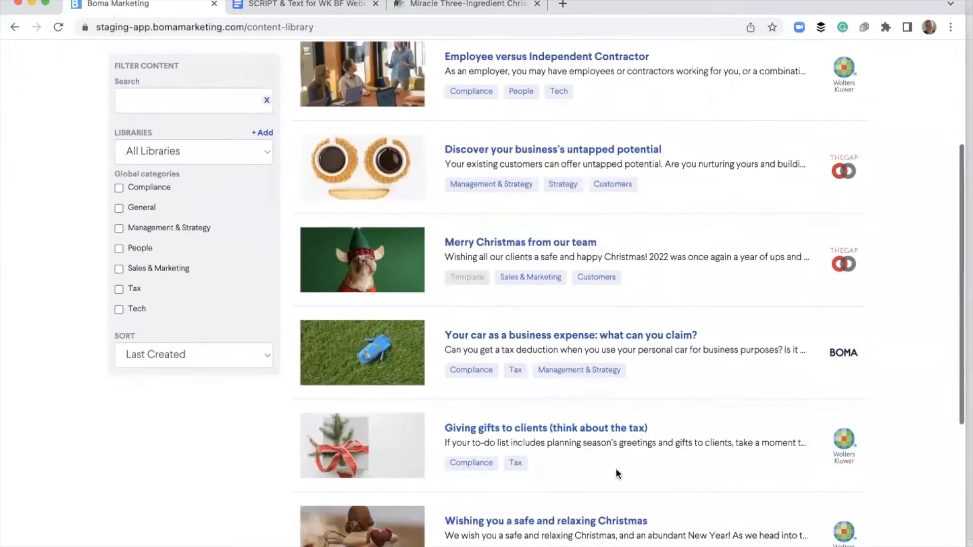
scroll(616, 473, down, 1)
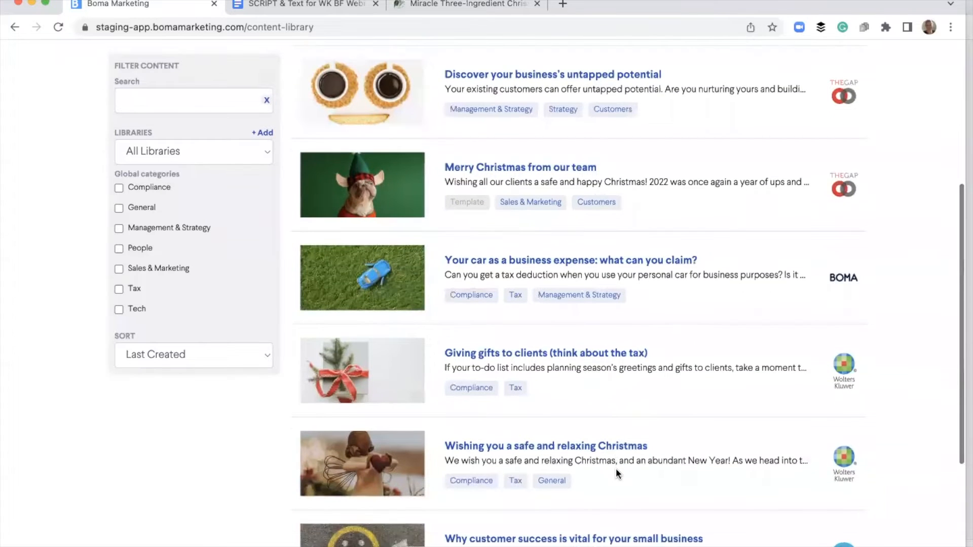
scroll(617, 473, down, 2)
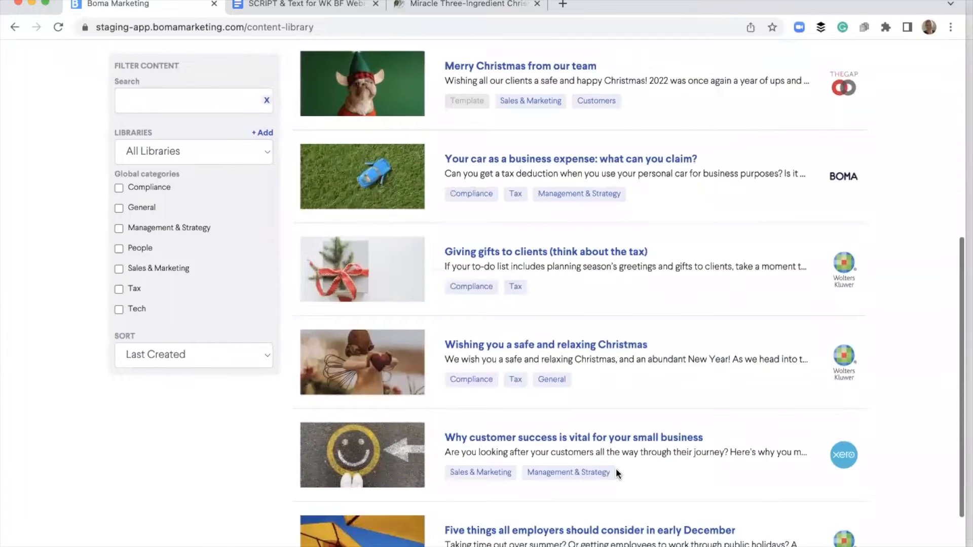
scroll(617, 473, down, 2)
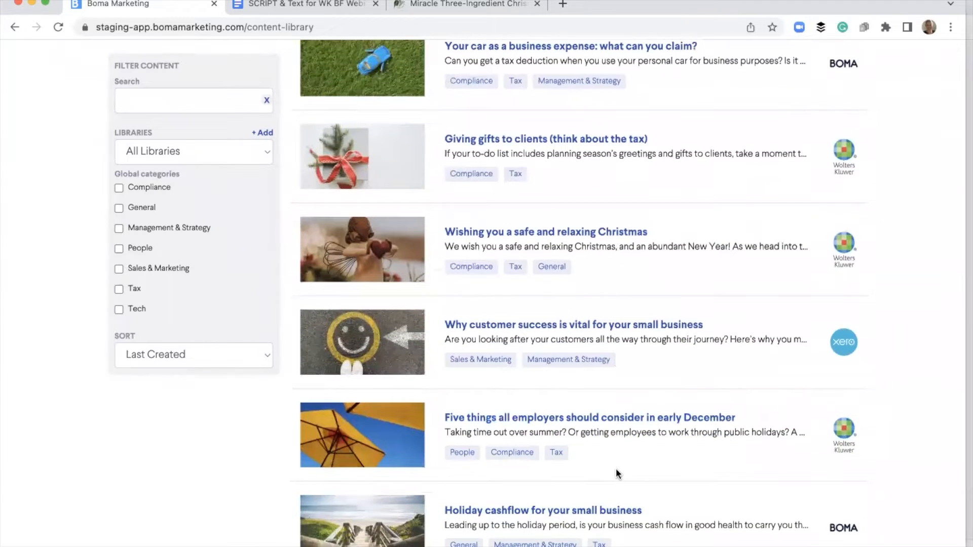
scroll(617, 471, down, 1)
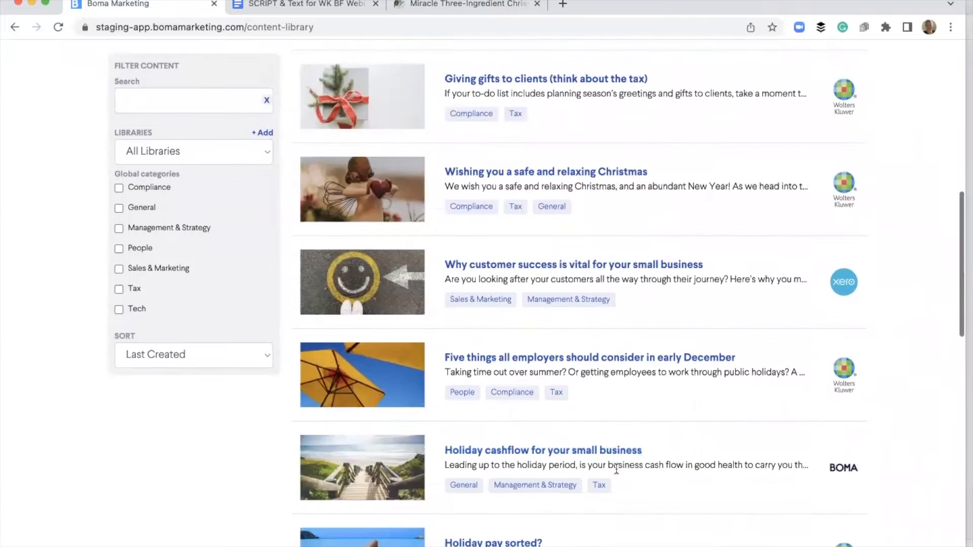
scroll(617, 473, down, 3)
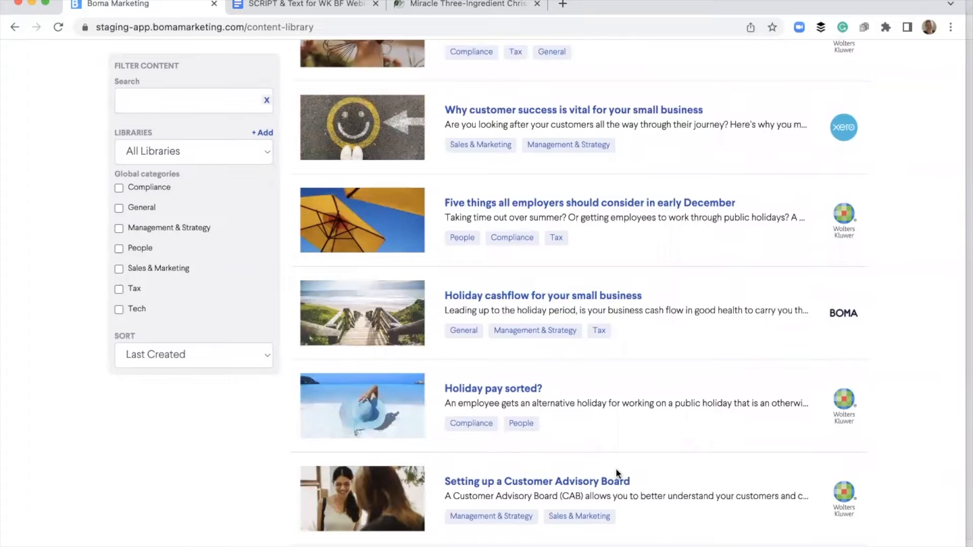
scroll(616, 474, down, 2)
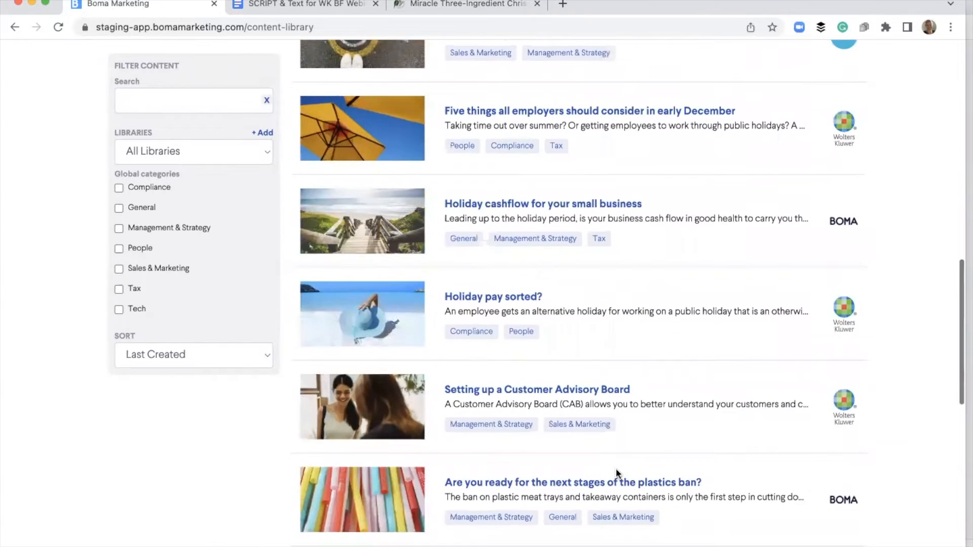
scroll(616, 473, up, 2)
scroll(616, 474, up, 4)
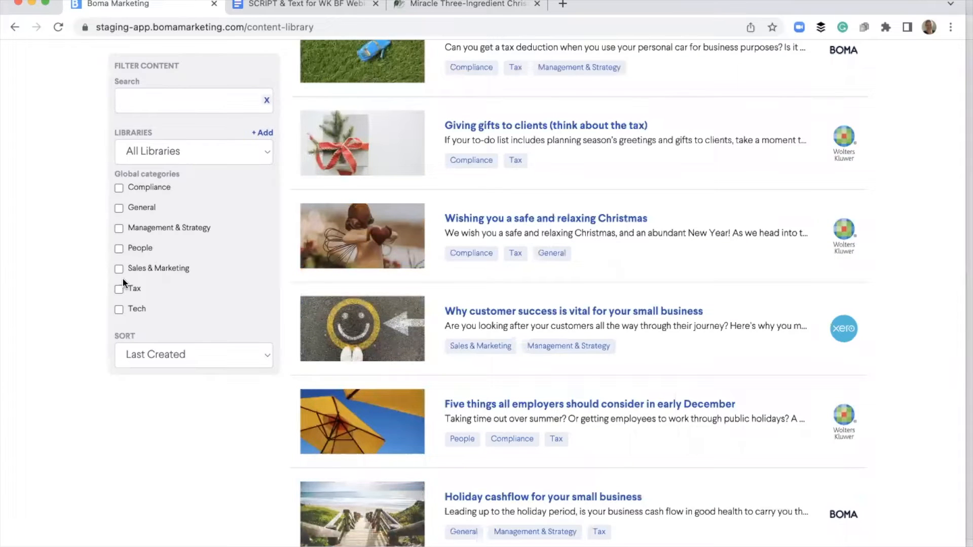
Step: Filter the content library by the Tax category and clear that filter again
click(119, 291)
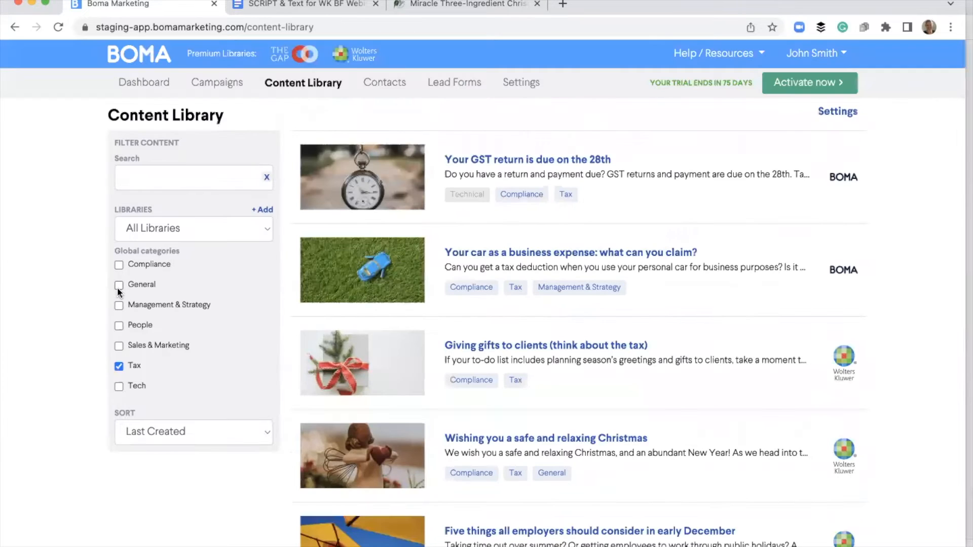
click(118, 365)
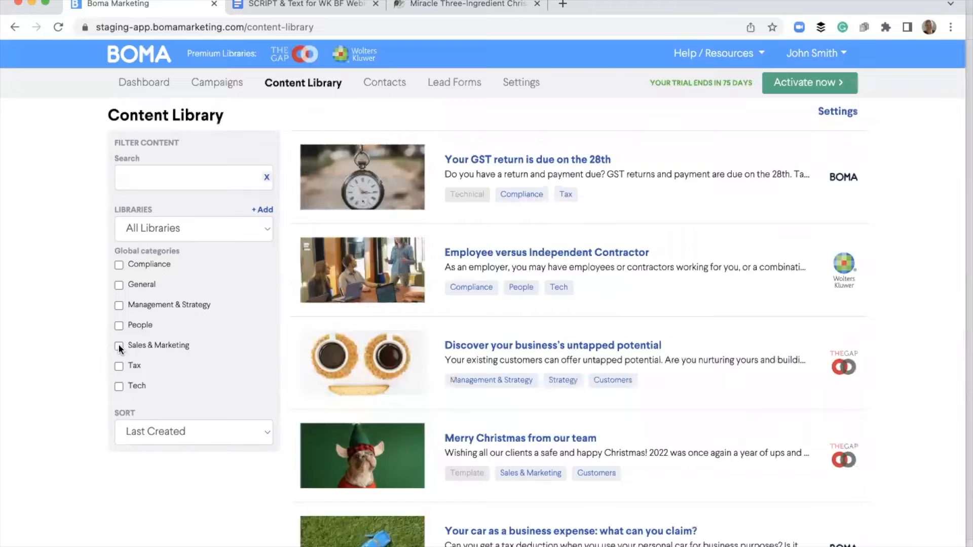
Step: Search the content library for "cashflow" and open the article "How to improve your year-end processes and plan for 2023"
click(138, 178)
text(cashflow)
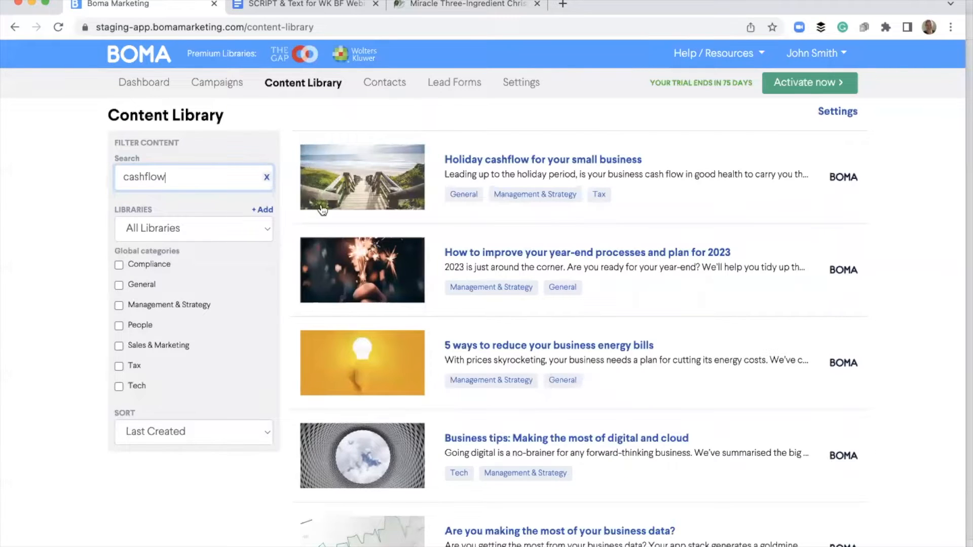
click(492, 254)
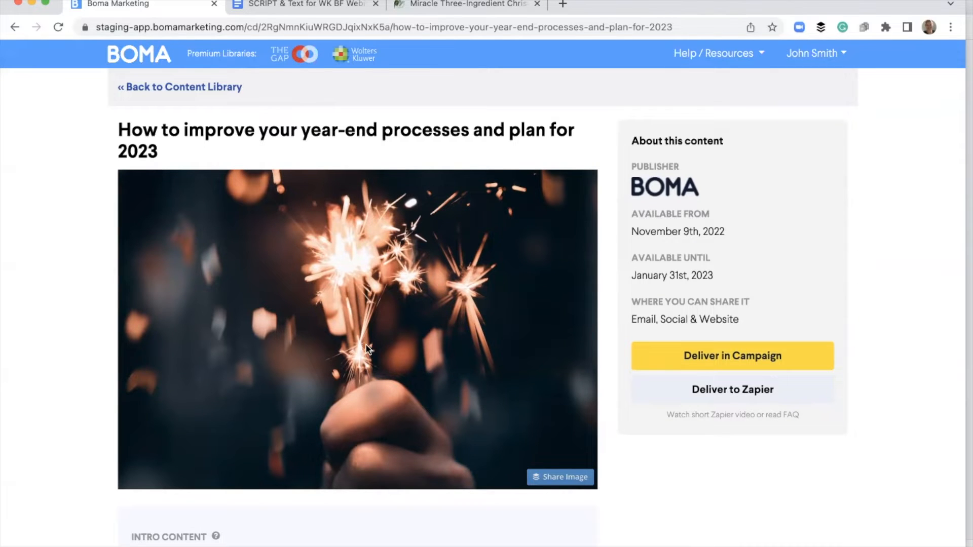
Step: Read through the year-end planning article, examining its intro content, linked web page and body text
scroll(367, 349, down, 3)
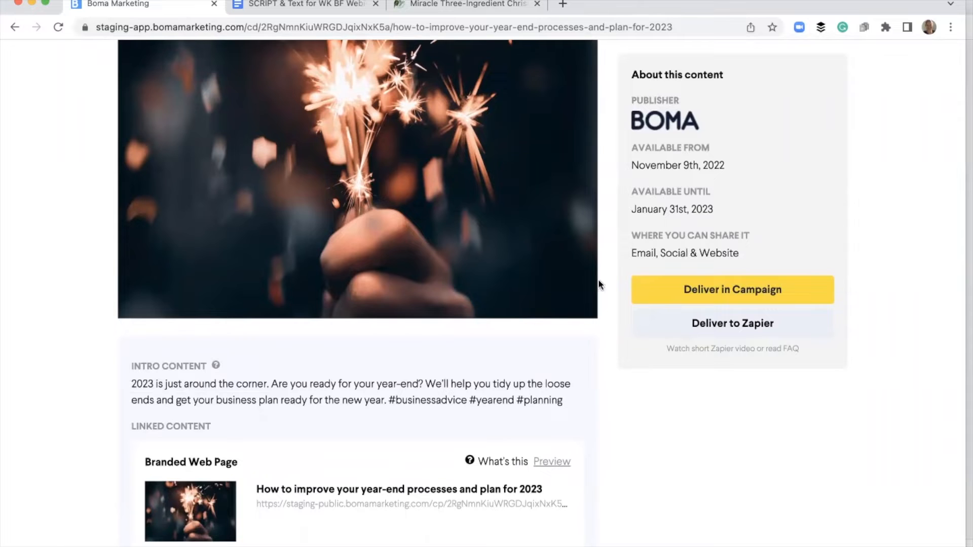
scroll(533, 396, down, 10)
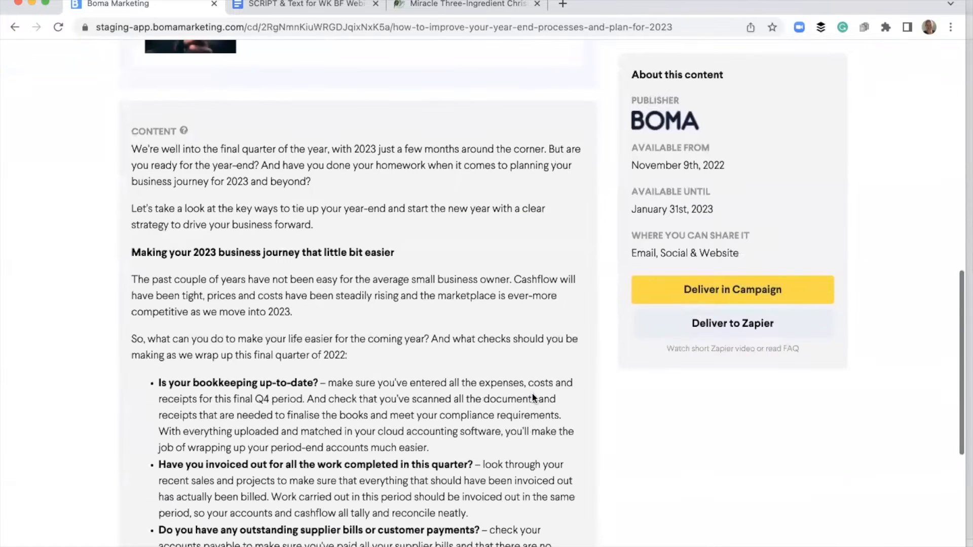
scroll(533, 395, down, 2)
scroll(532, 394, down, 1)
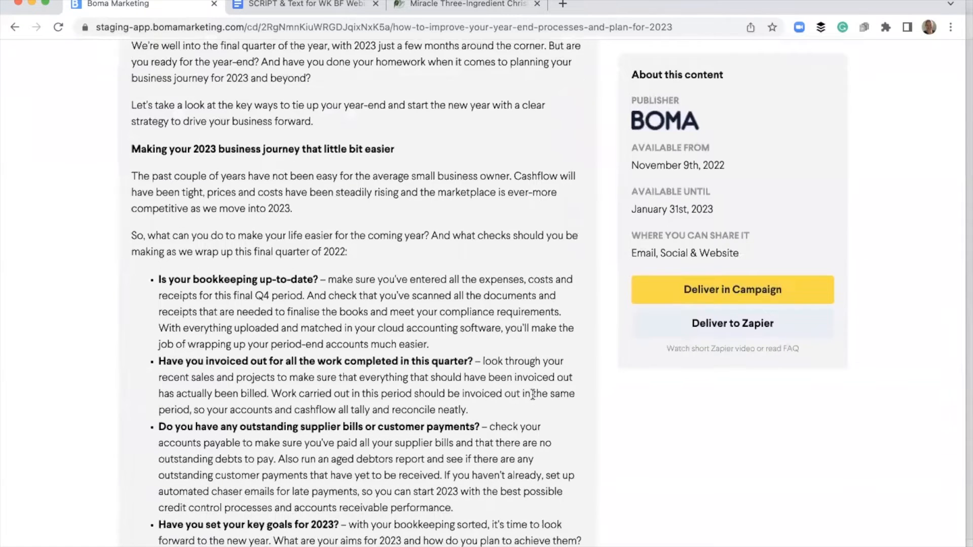
scroll(532, 395, down, 4)
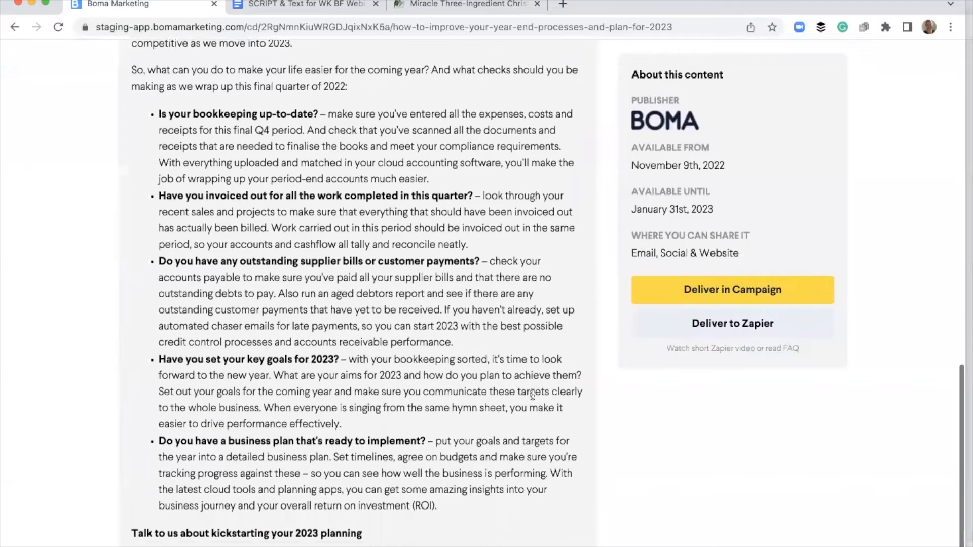
scroll(532, 395, down, 1)
scroll(532, 394, down, 1)
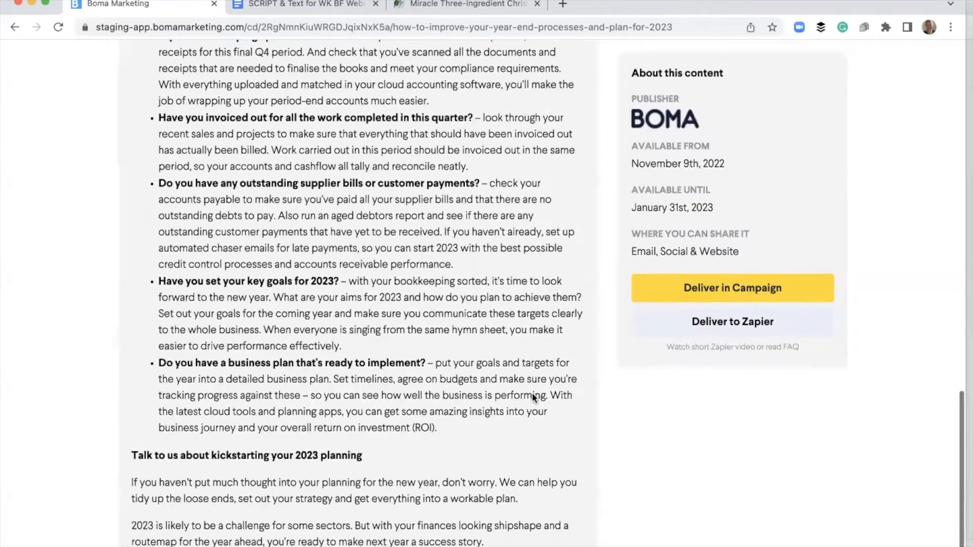
scroll(532, 395, up, 12)
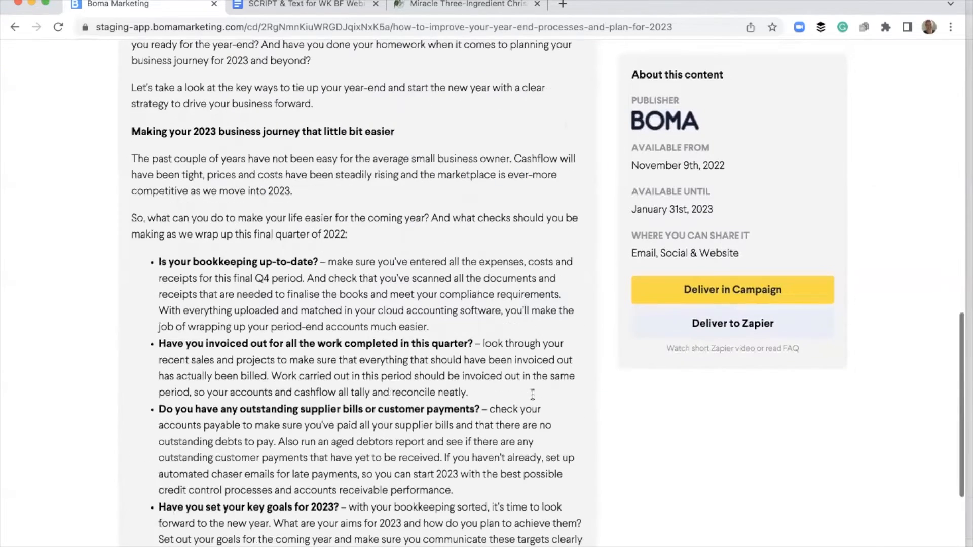
scroll(532, 395, up, 10)
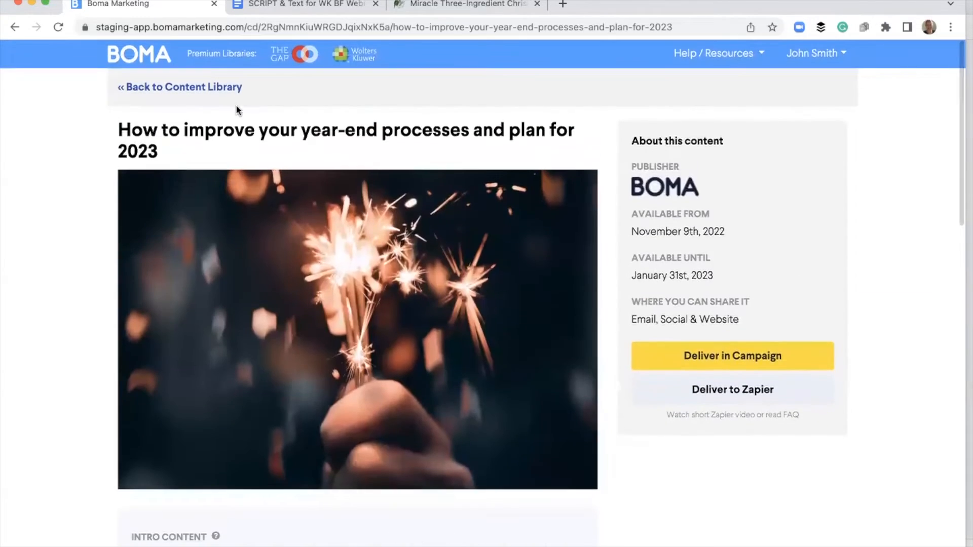
Step: Return to the content library, clear the search term and limit the list to the Wolters Kluwer CCH Premium library
click(217, 88)
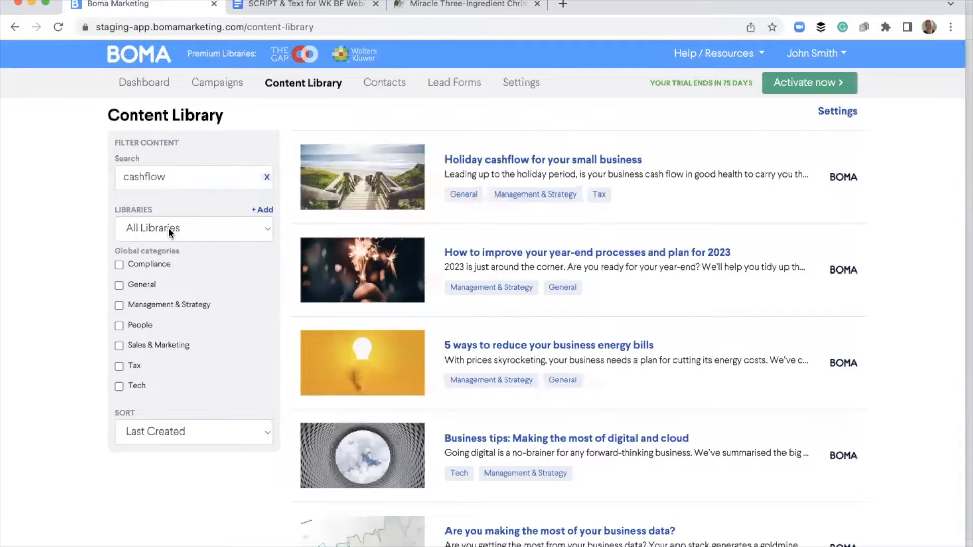
click(266, 176)
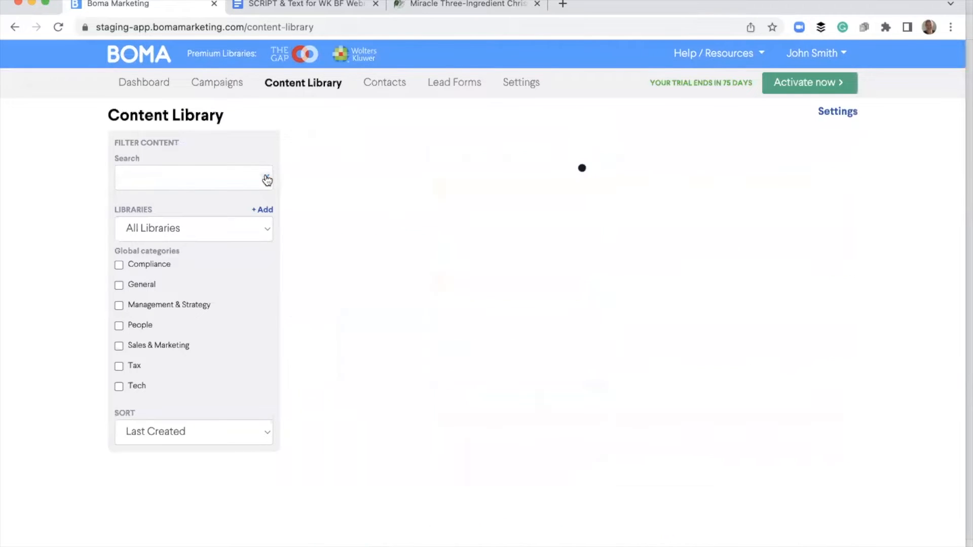
click(218, 234)
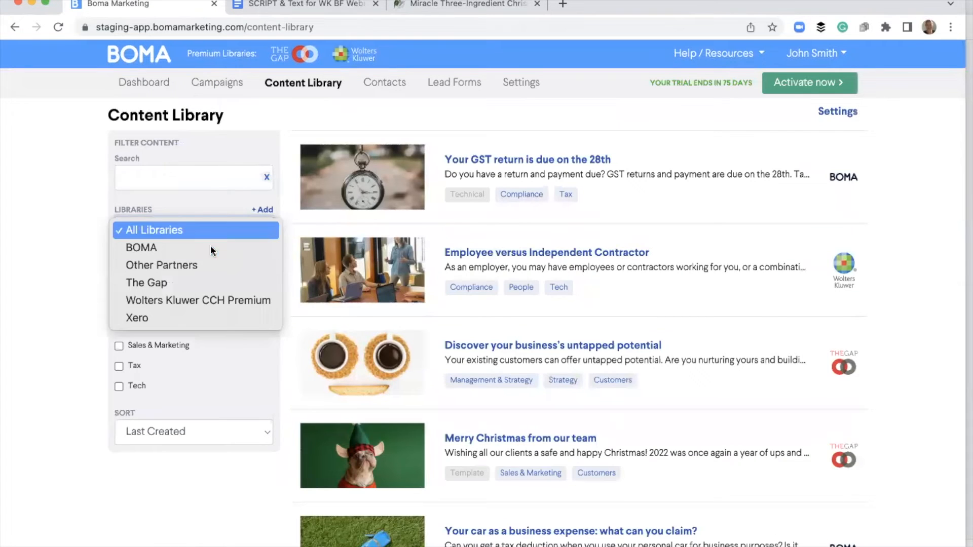
click(201, 300)
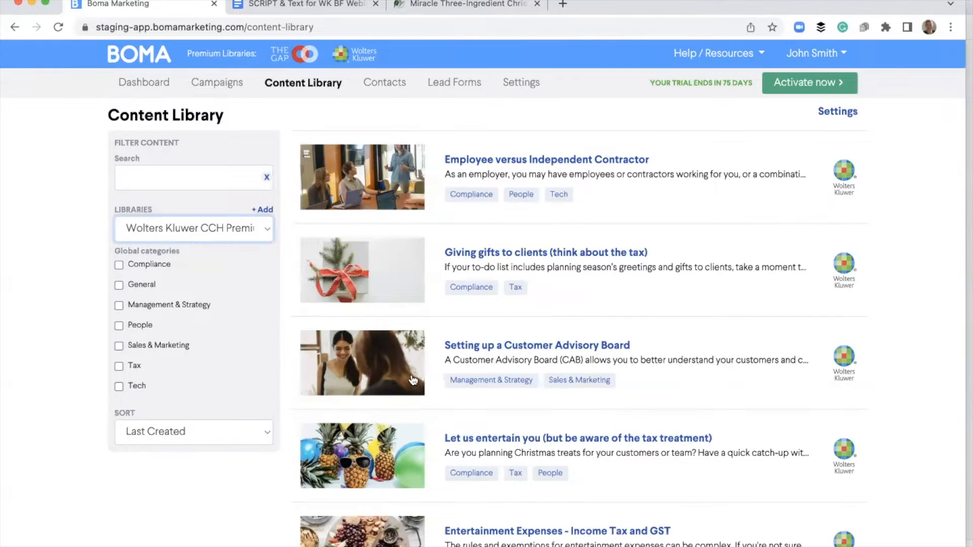
Step: Open the article "Entertainment Expenses - Income Tax and GST" and examine its intro text, linked web page and body content
scroll(410, 374, down, 3)
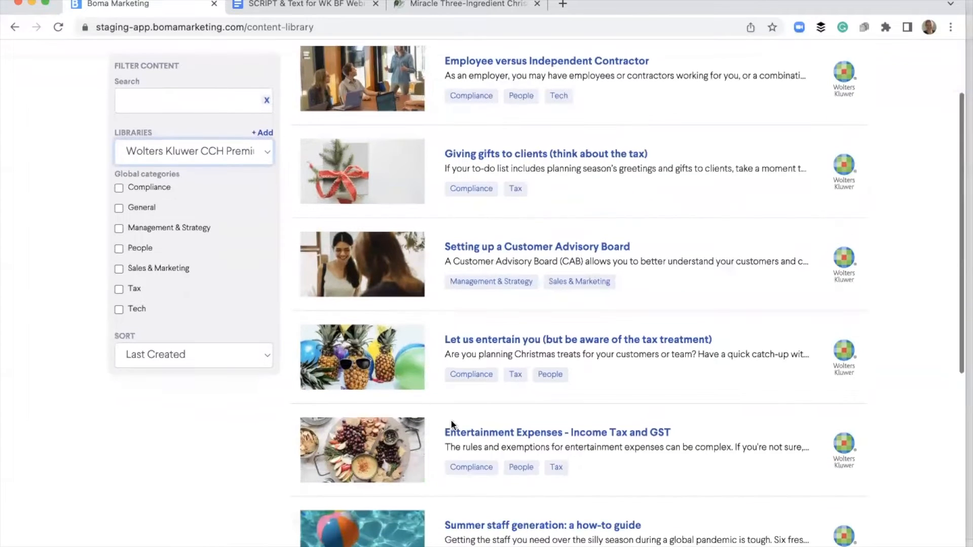
click(454, 437)
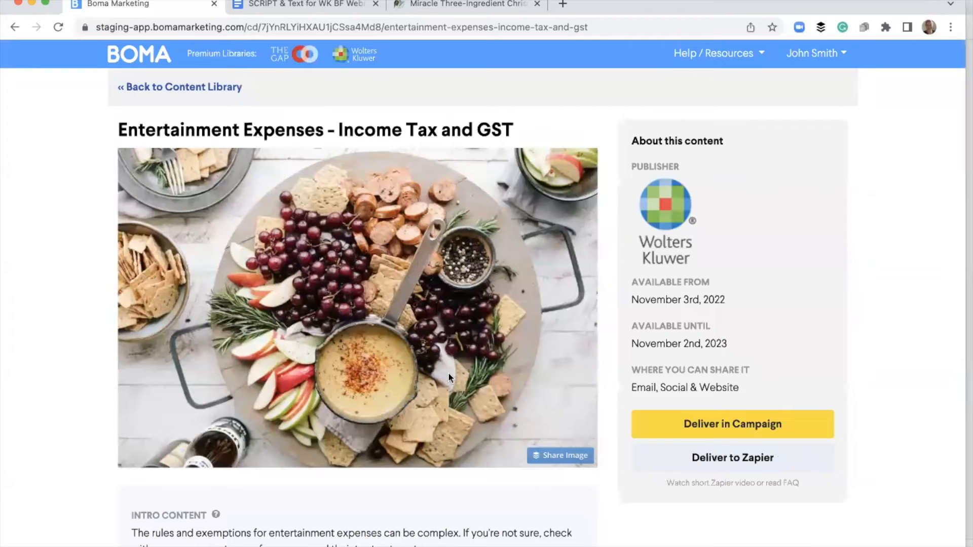
scroll(446, 364, down, 1)
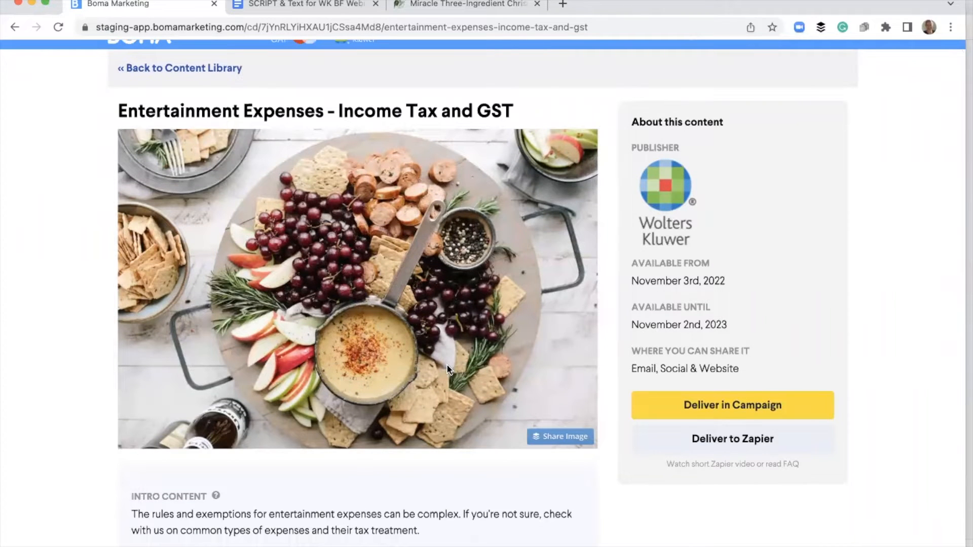
scroll(448, 369, down, 2)
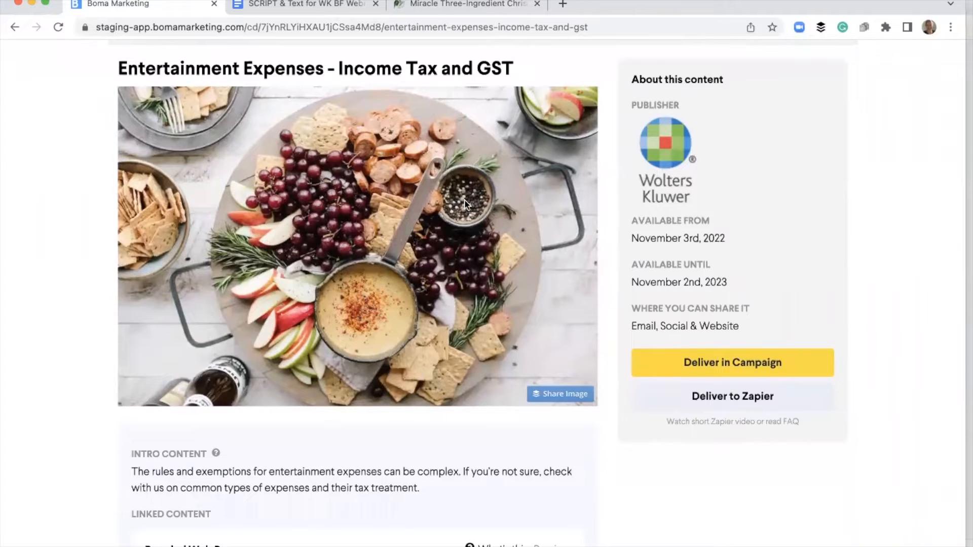
scroll(361, 399, down, 5)
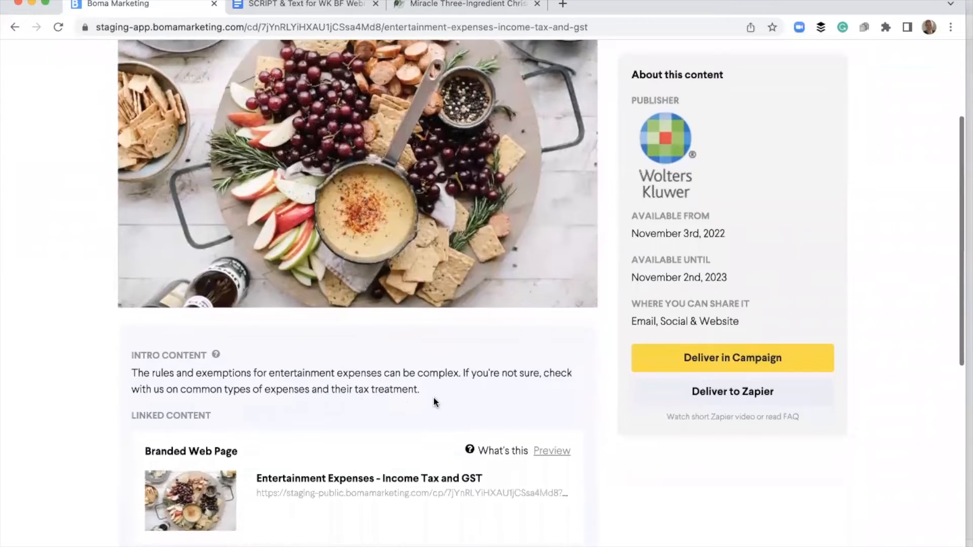
drag(435, 393, 127, 375)
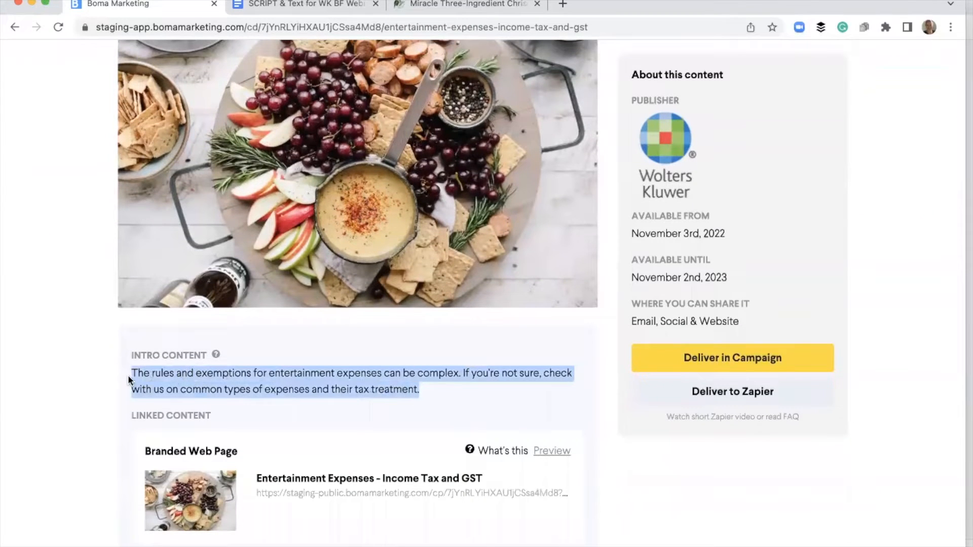
scroll(304, 391, down, 10)
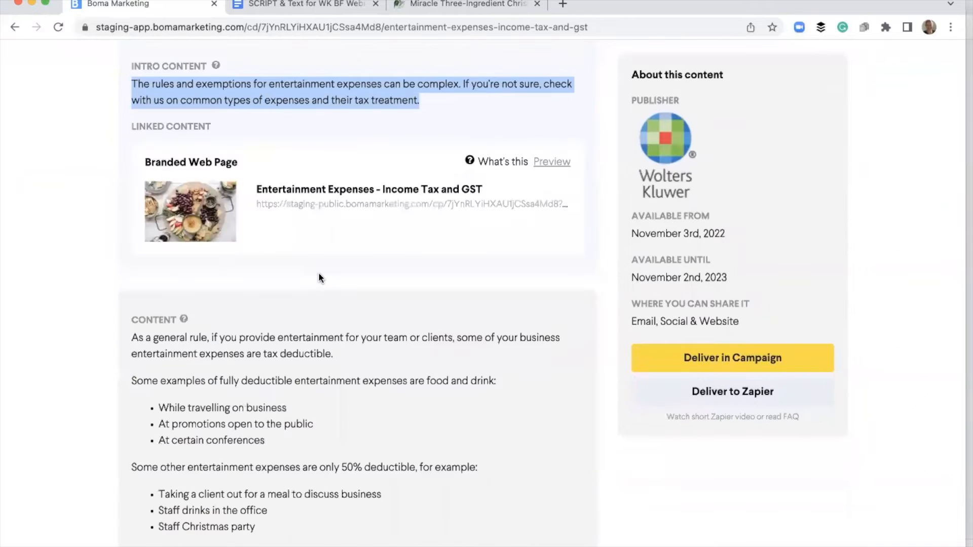
scroll(318, 272, down, 6)
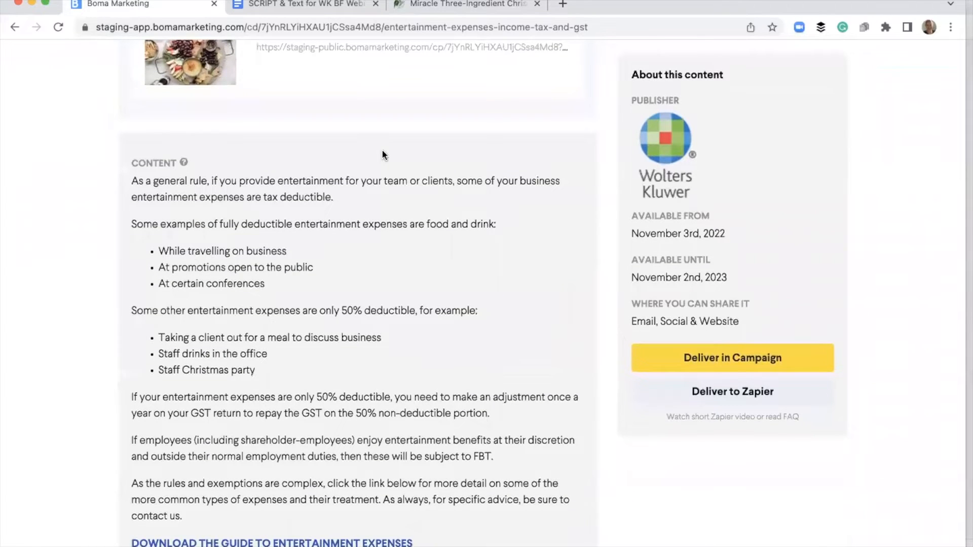
Step: Open the downloadable guide to entertainment expenses and read through its sections on deductibility, GST, FBT and record keeping
click(232, 543)
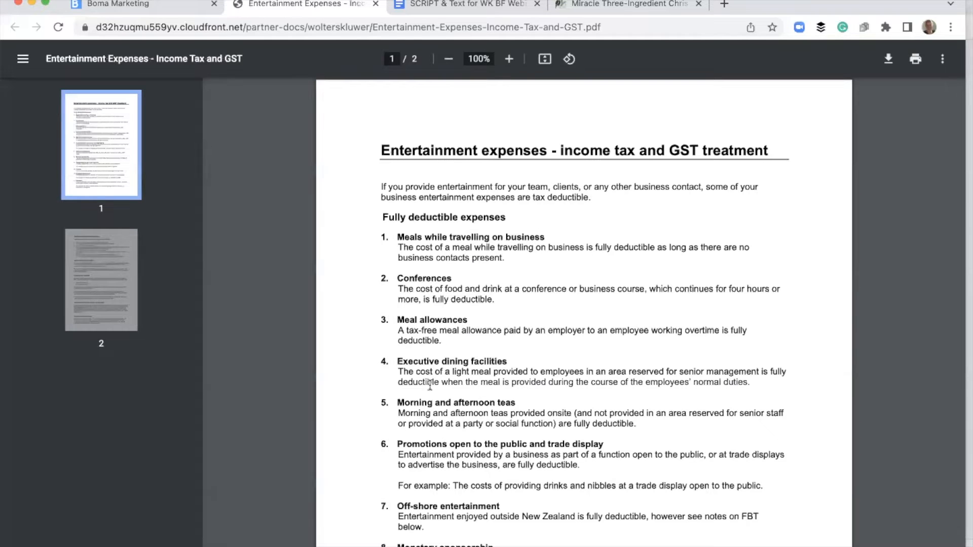
scroll(461, 417, down, 1)
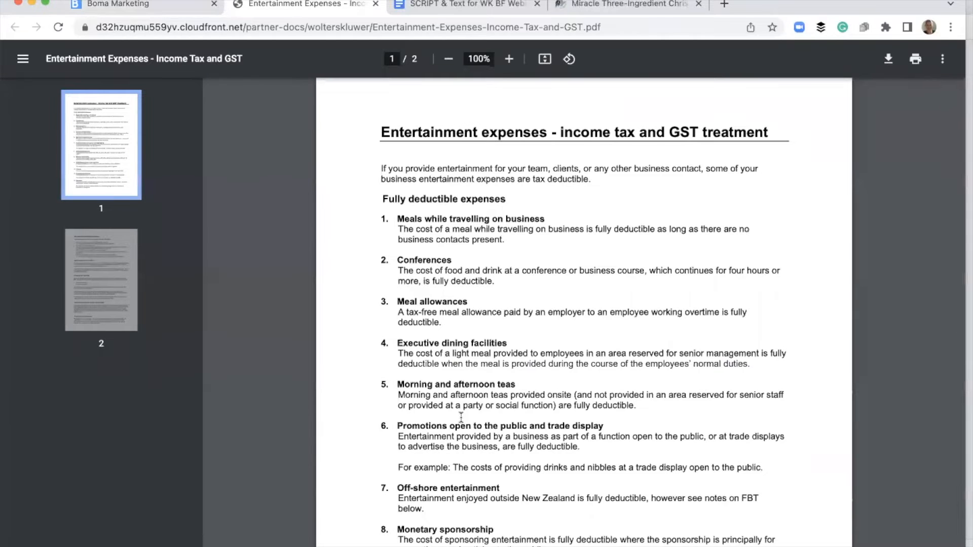
scroll(462, 416, down, 10)
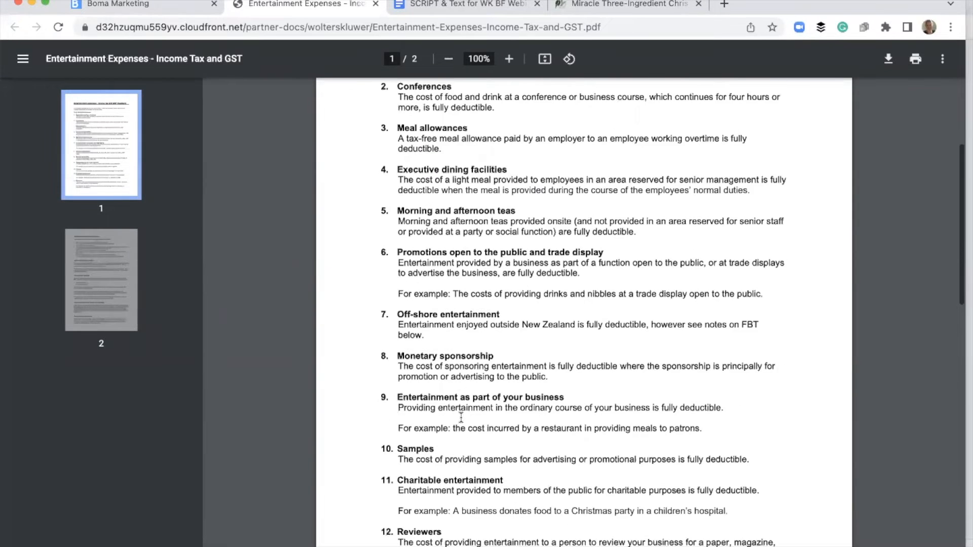
scroll(461, 417, down, 4)
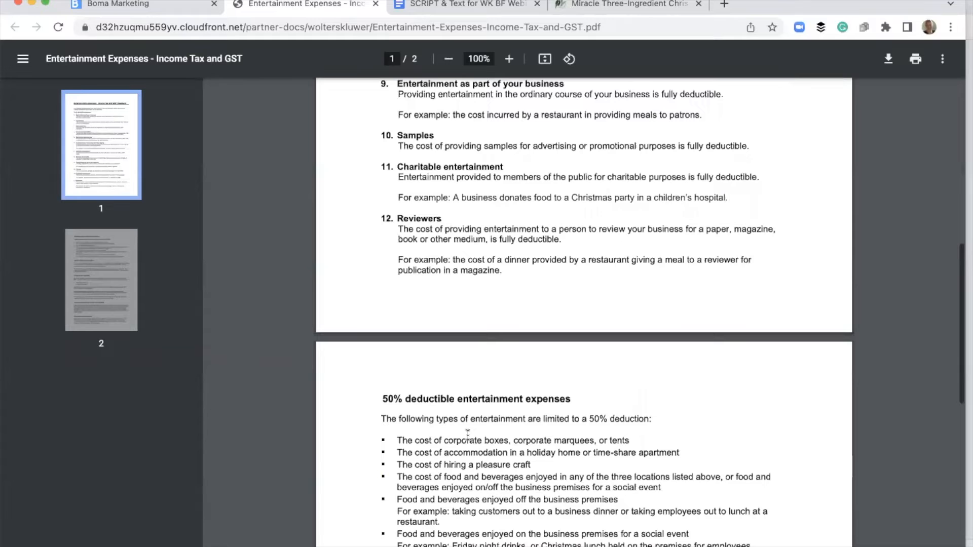
scroll(467, 434, down, 7)
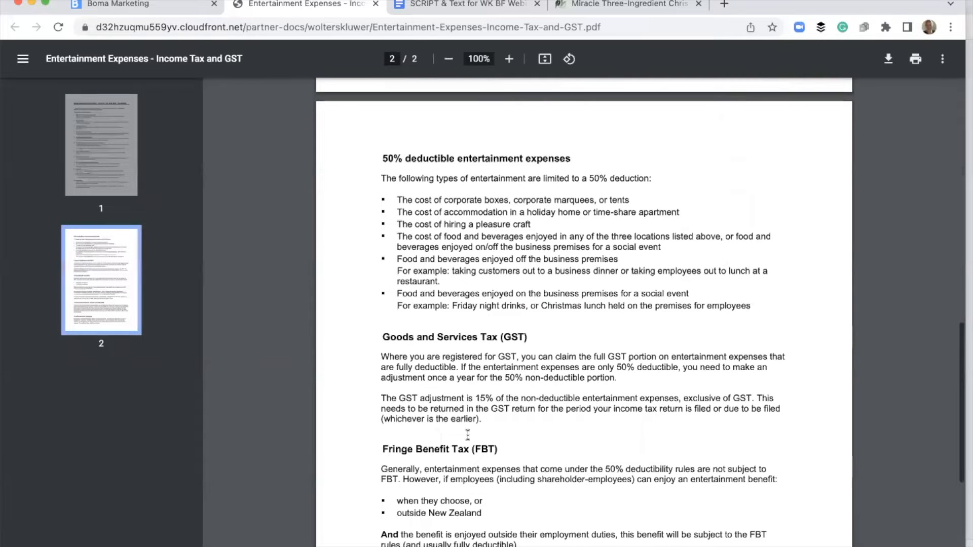
scroll(468, 434, down, 5)
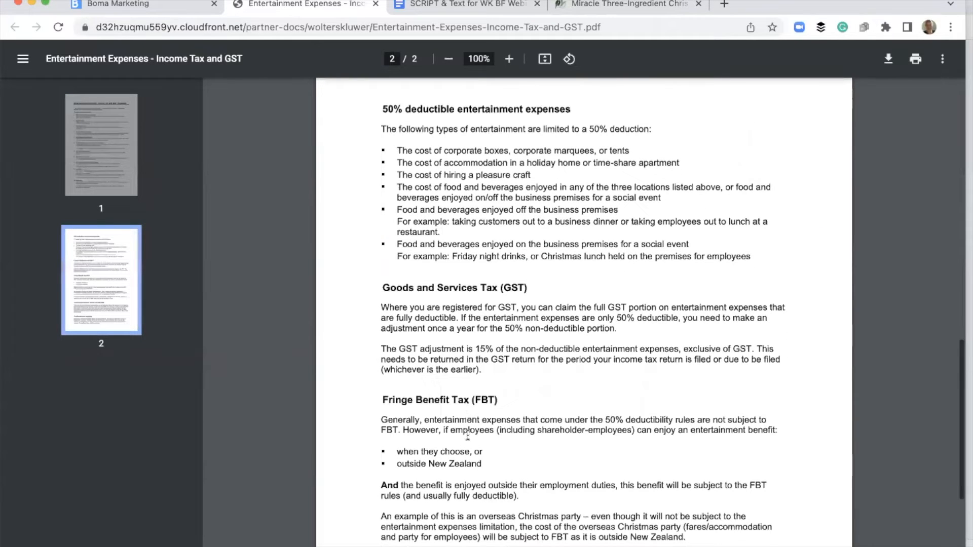
scroll(467, 434, down, 2)
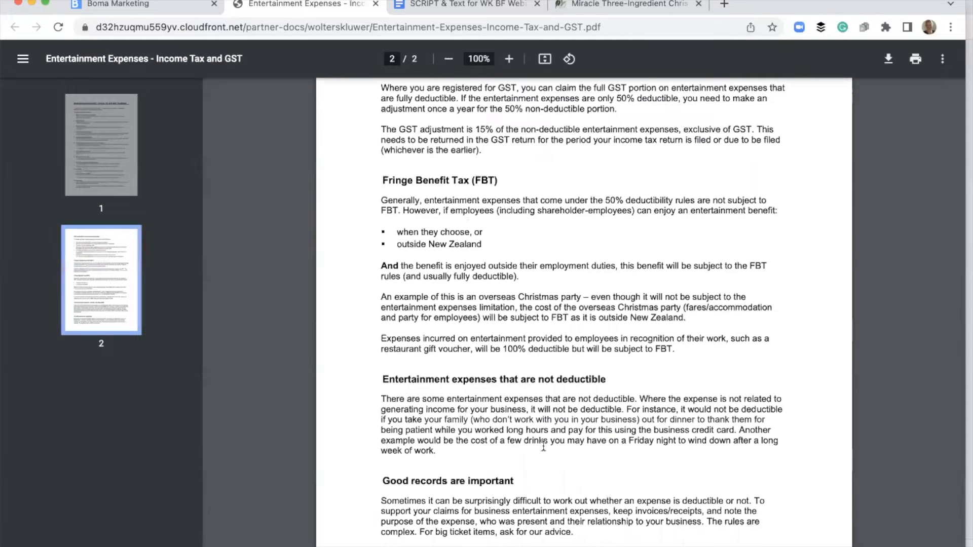
scroll(543, 293, up, 6)
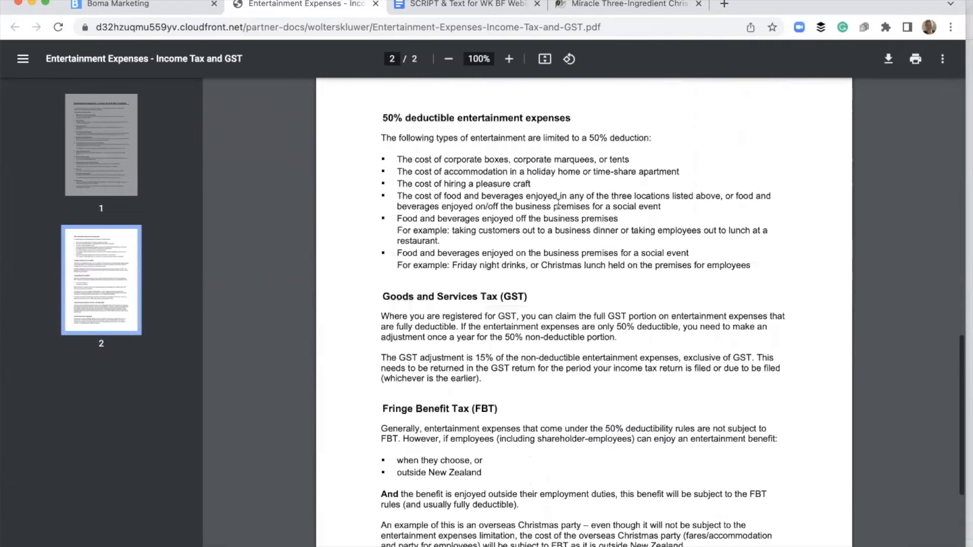
Step: Switch back from the PDF guide to the Boma Marketing article and return to the content library
click(170, 7)
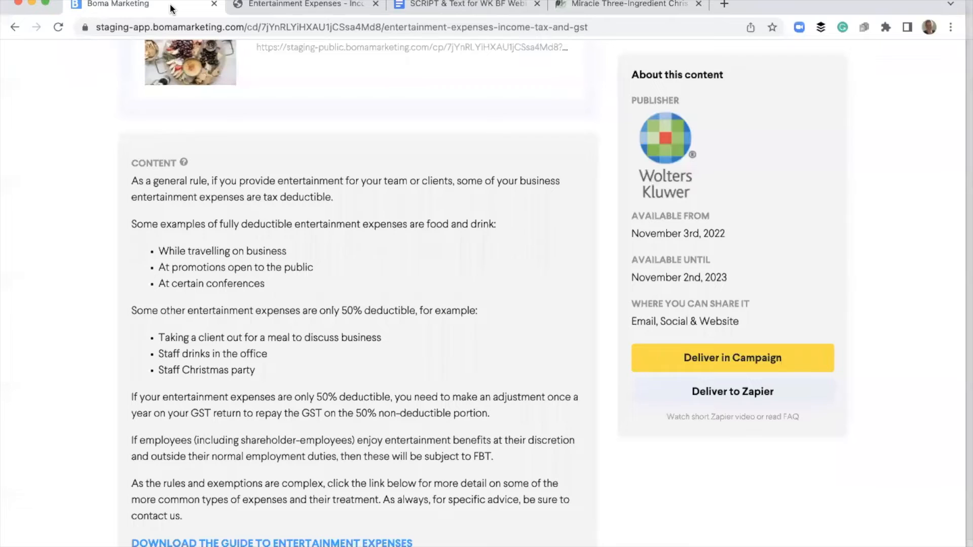
scroll(318, 248, up, 9)
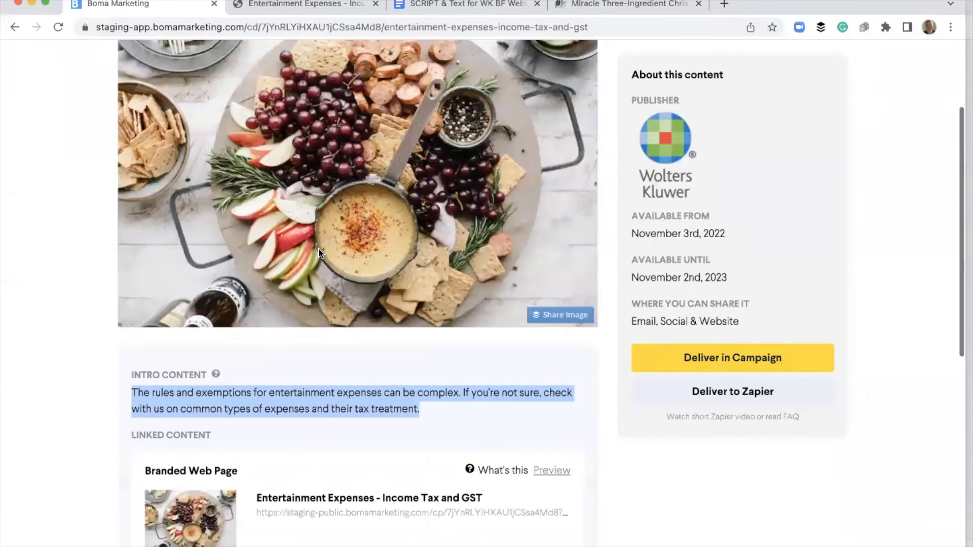
scroll(318, 252, up, 3)
click(174, 87)
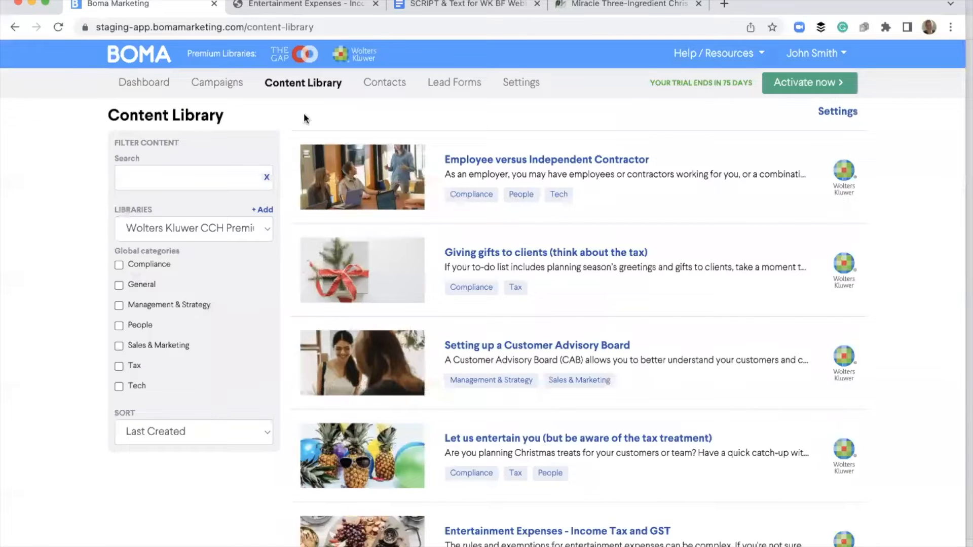
Step: Open the article "Giving gifts to clients (think about the tax)" and examine its intro text, linked web page and body content
click(469, 252)
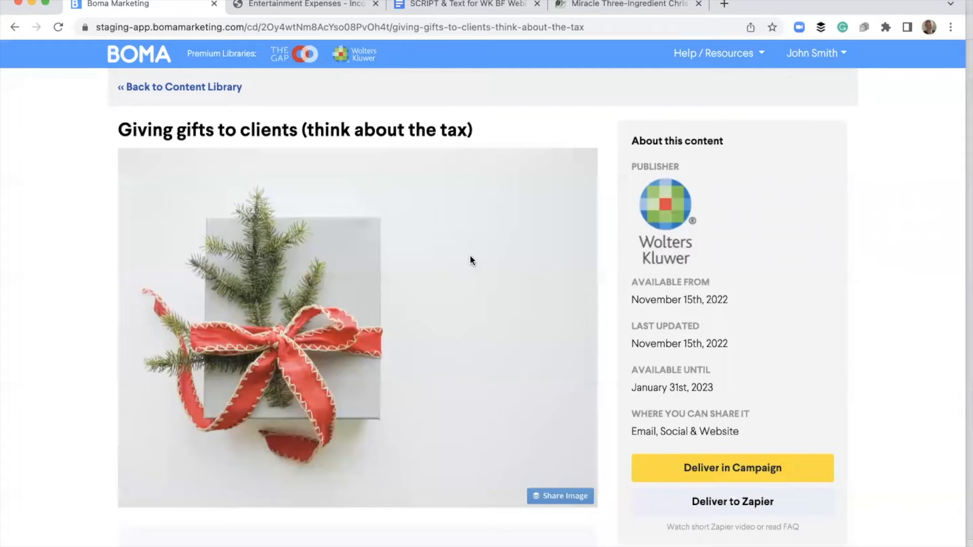
scroll(470, 256, down, 5)
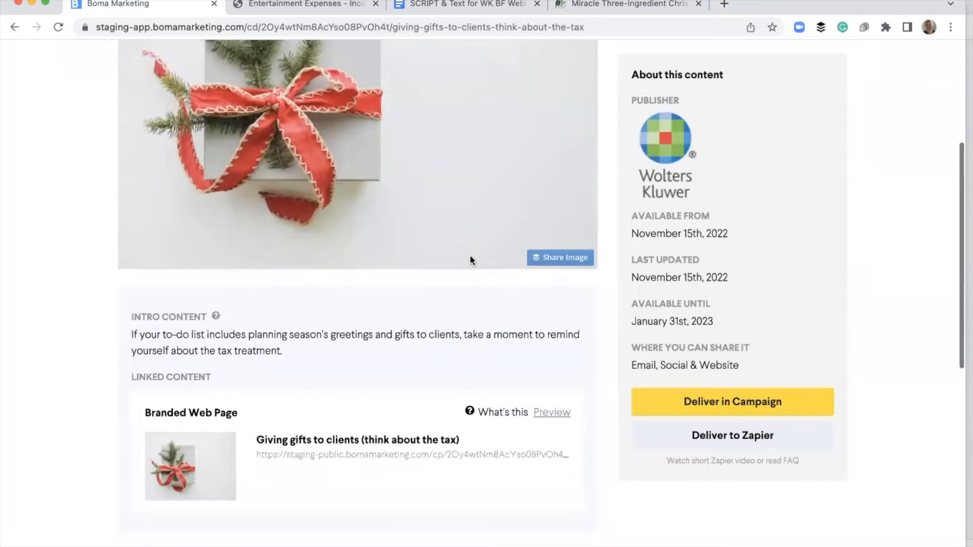
scroll(470, 258, down, 9)
scroll(470, 260, down, 2)
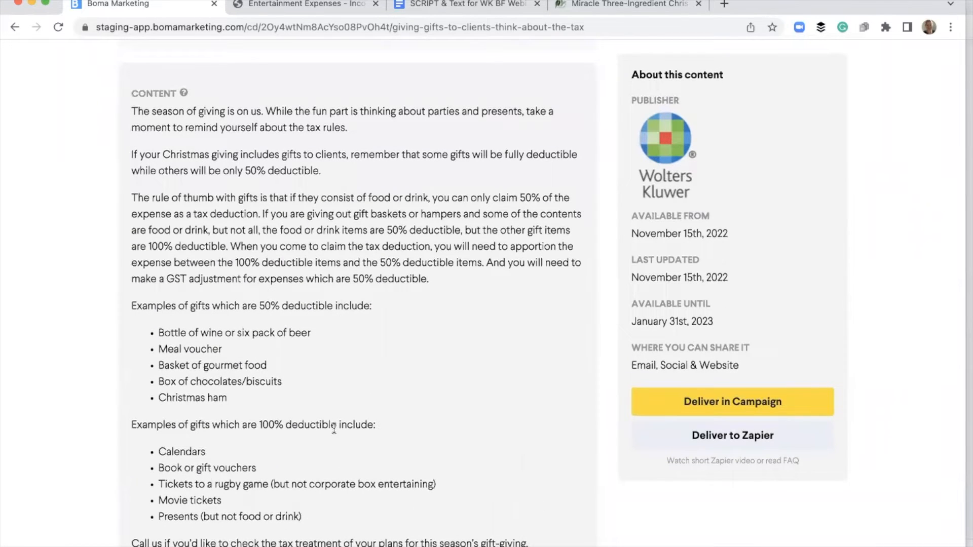
scroll(334, 428, up, 8)
scroll(334, 429, up, 2)
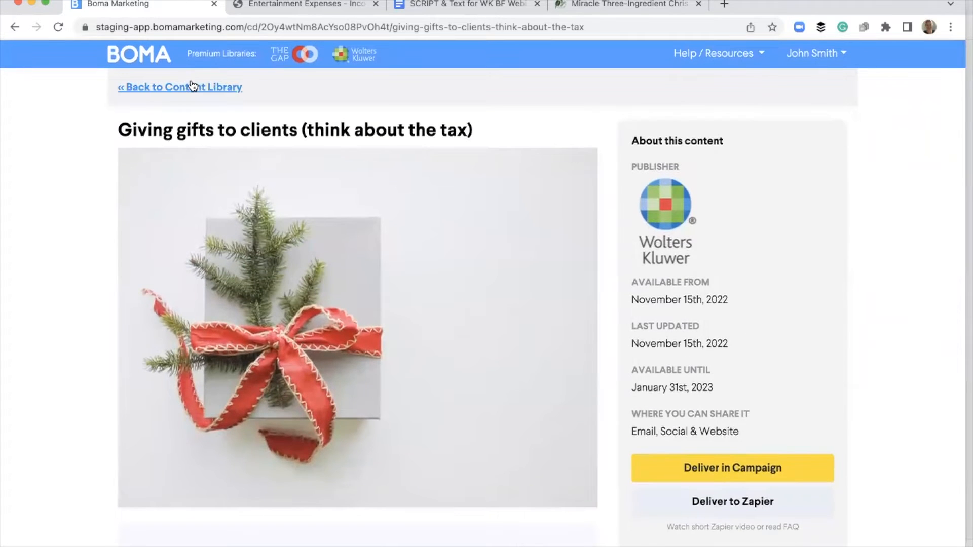
Step: Return to the content library, search for "gifts" and open the article "Client Gift Expenses and their Tax Deductibility"
click(191, 87)
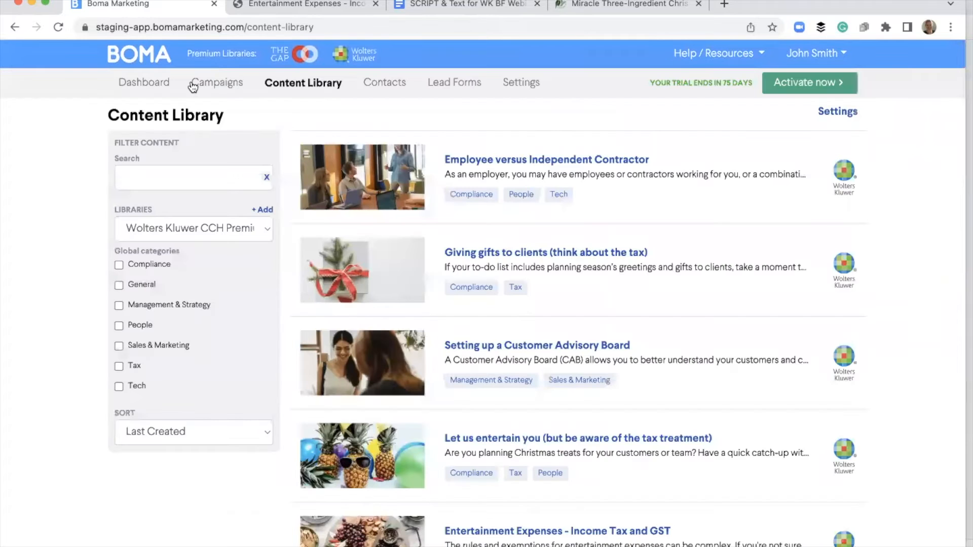
click(177, 175)
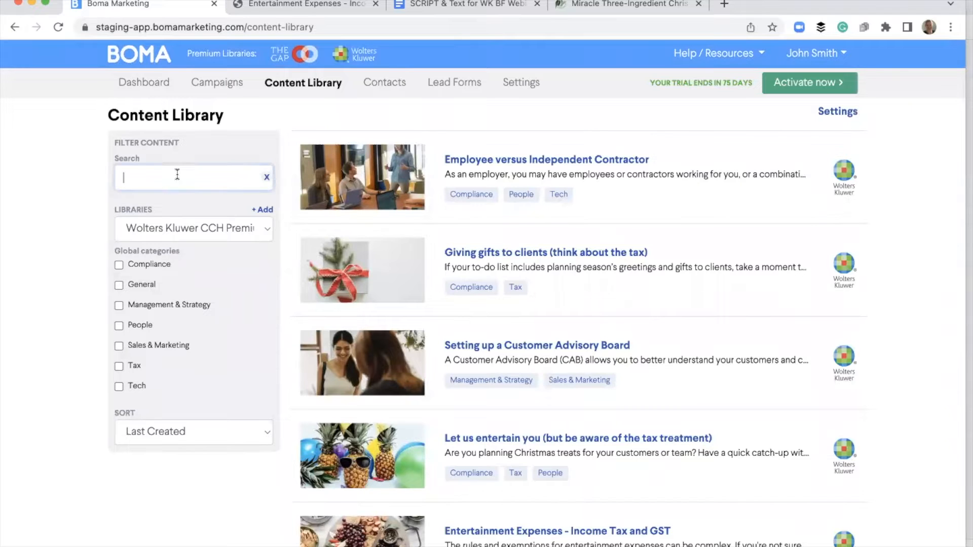
text(gifts)
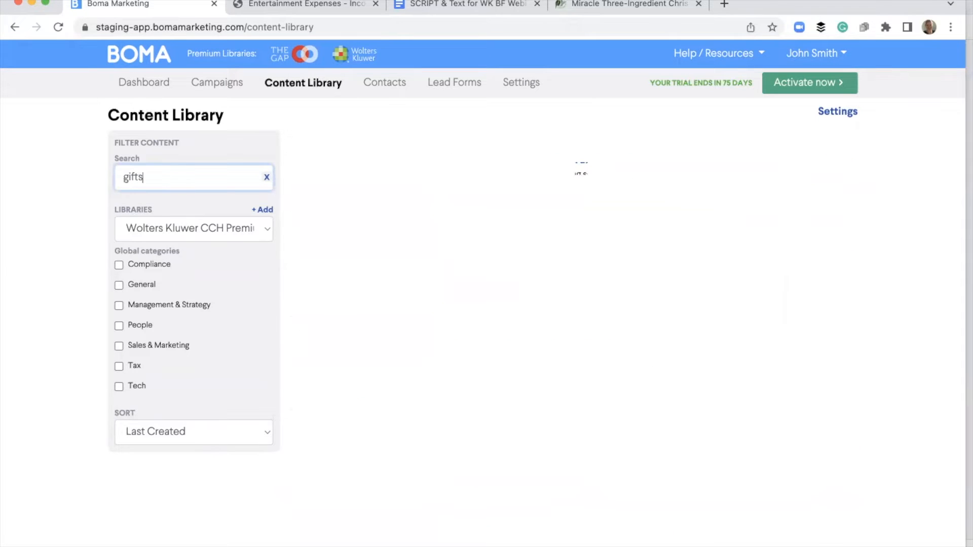
click(577, 440)
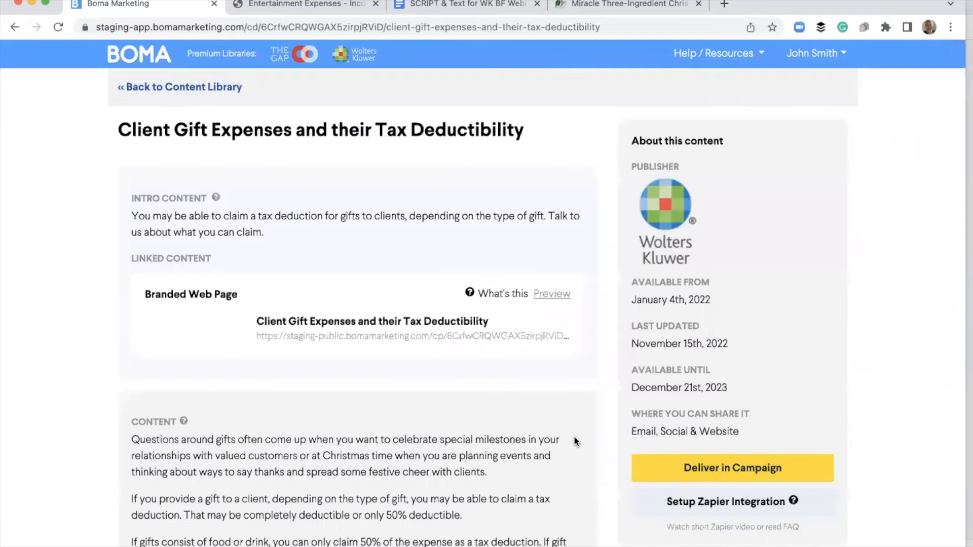
Step: Examine the client gift expenses article's intro, linked web page and body text, and return to the content library
scroll(548, 421, down, 4)
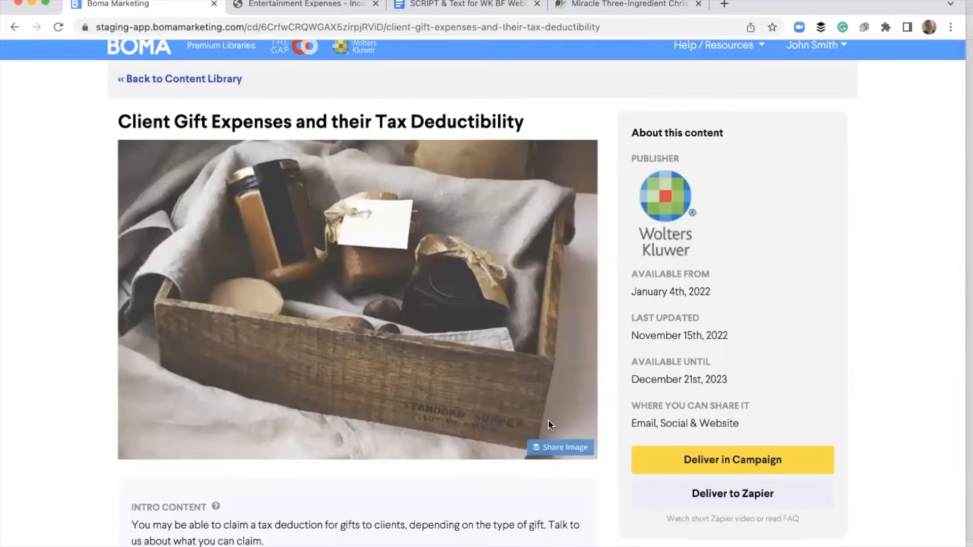
scroll(548, 420, down, 5)
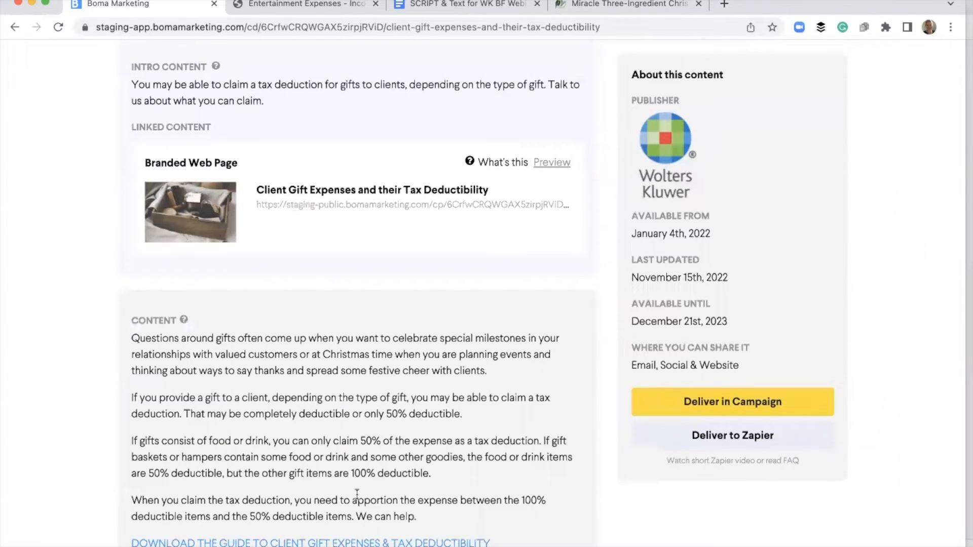
scroll(439, 385, up, 9)
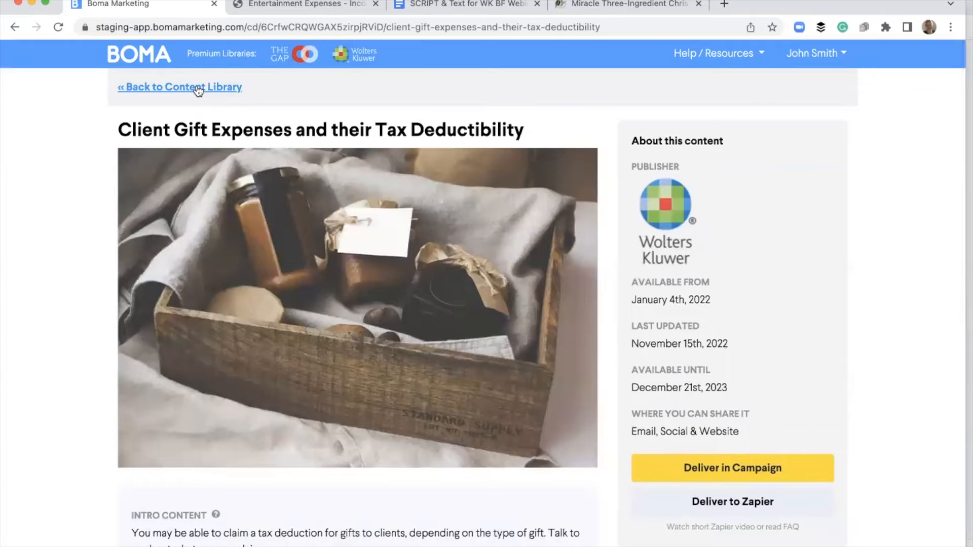
click(198, 89)
Step: Set the library filter to All Libraries and open the article "Five things all employers should consider in early December"
click(235, 225)
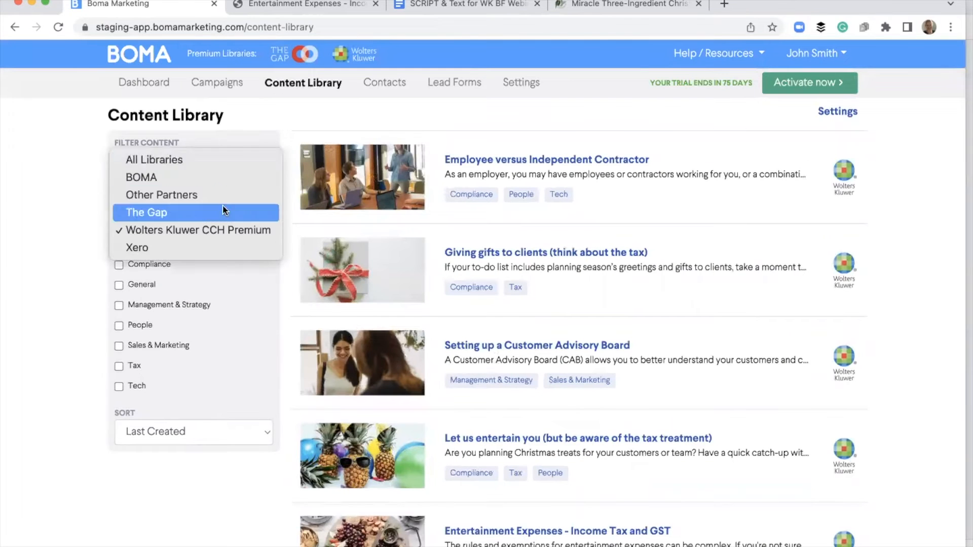
click(207, 160)
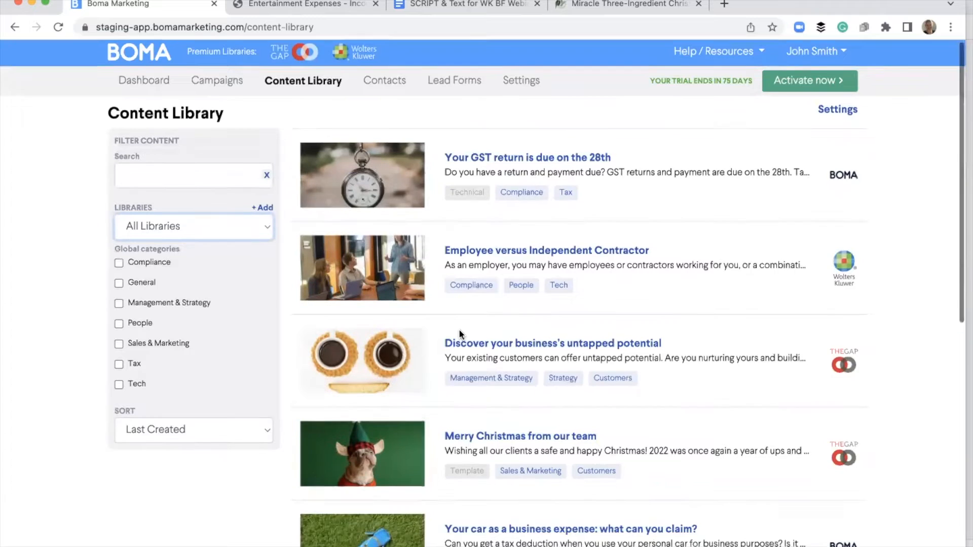
scroll(460, 331, down, 3)
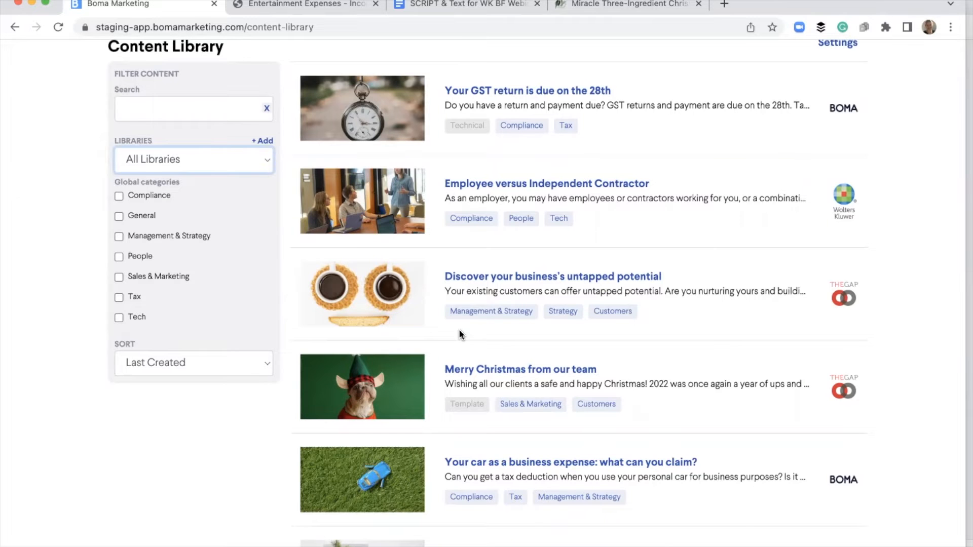
scroll(460, 330, down, 8)
scroll(459, 332, down, 10)
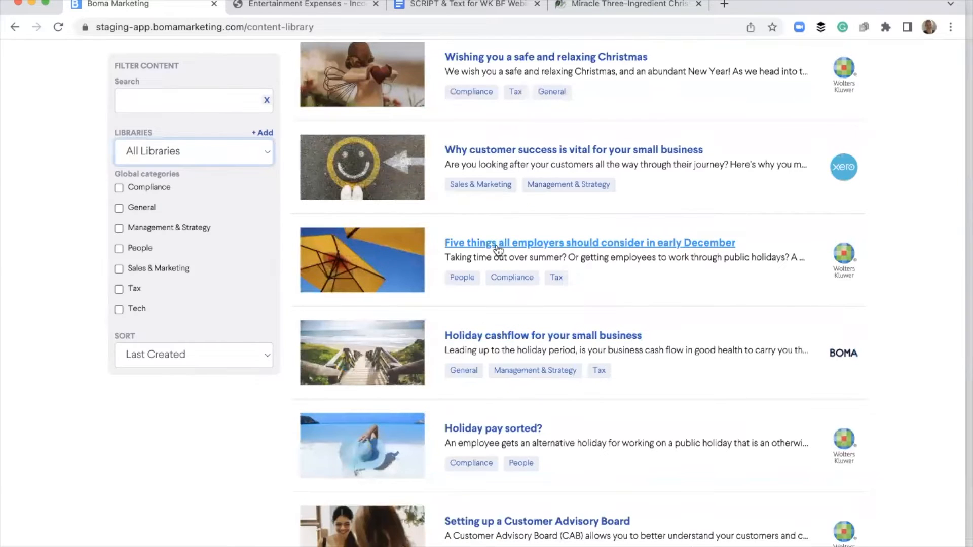
click(552, 243)
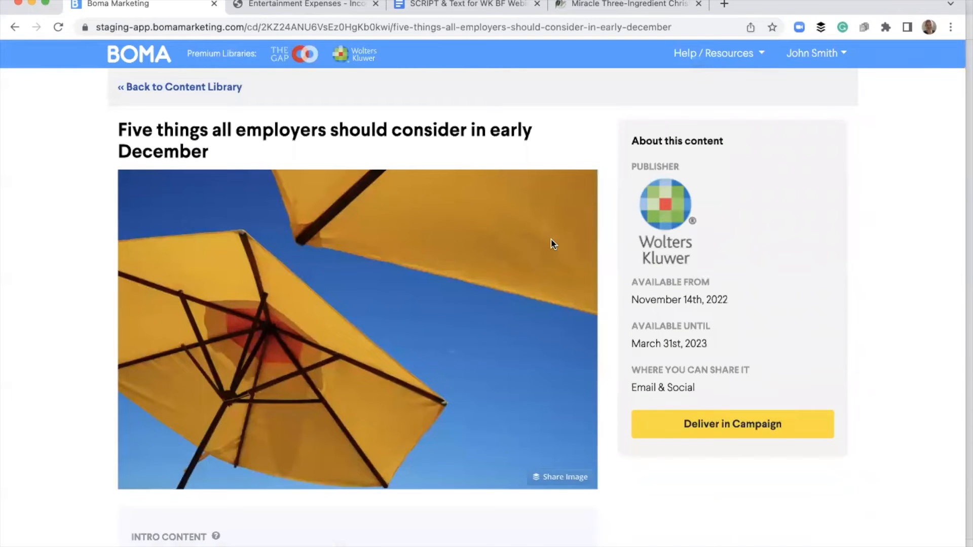
Step: Read through the early December employer article and highlight its closing line about holiday pay calculations
scroll(552, 243, down, 8)
scroll(530, 346, down, 3)
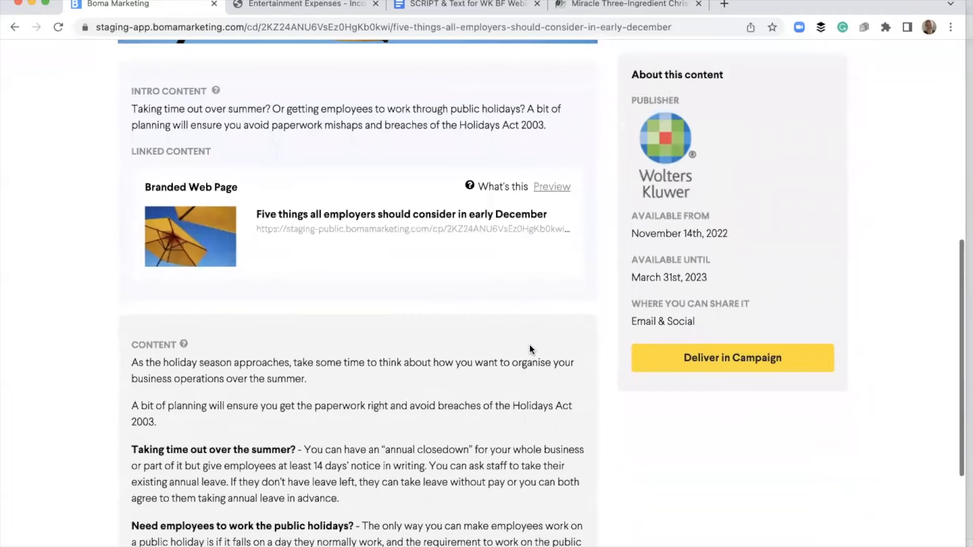
scroll(530, 348, down, 4)
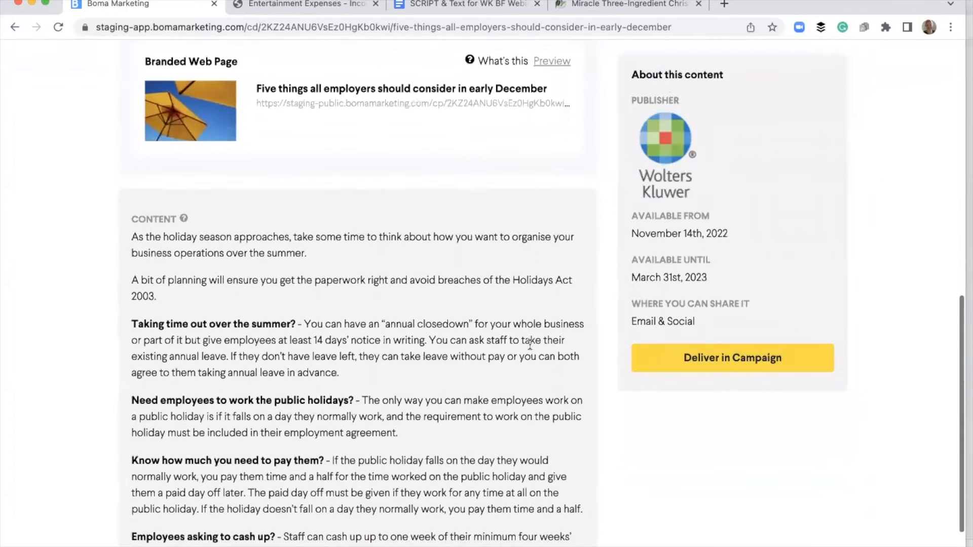
scroll(530, 347, down, 3)
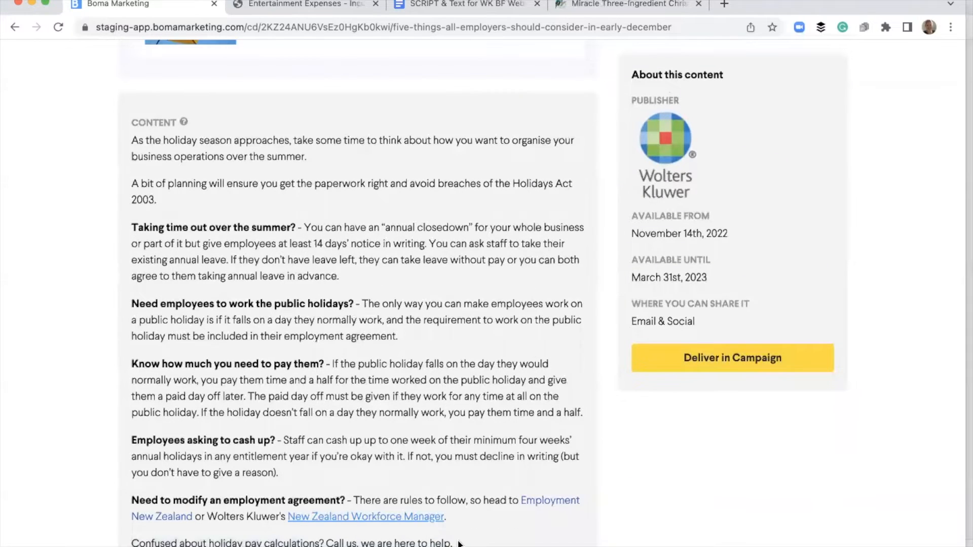
drag(459, 544, 116, 545)
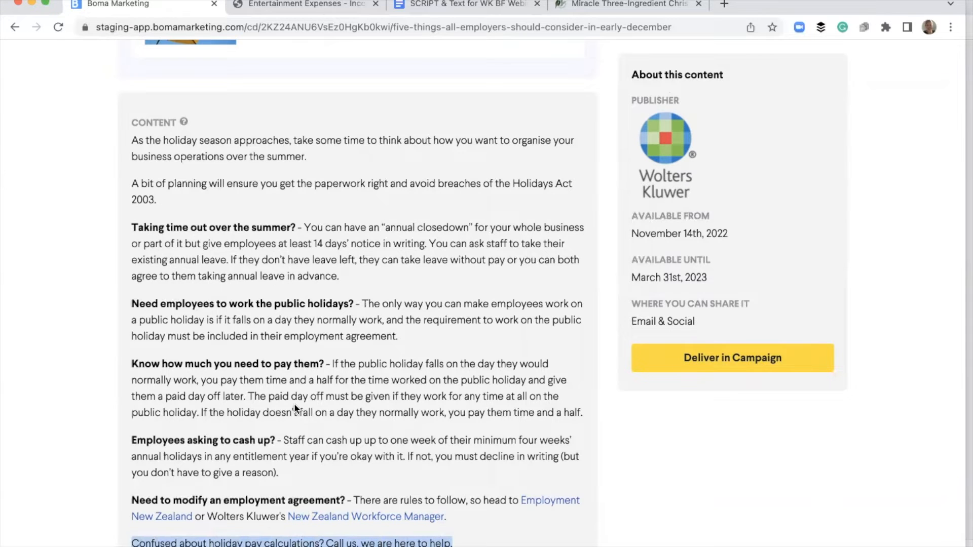
scroll(294, 403, up, 12)
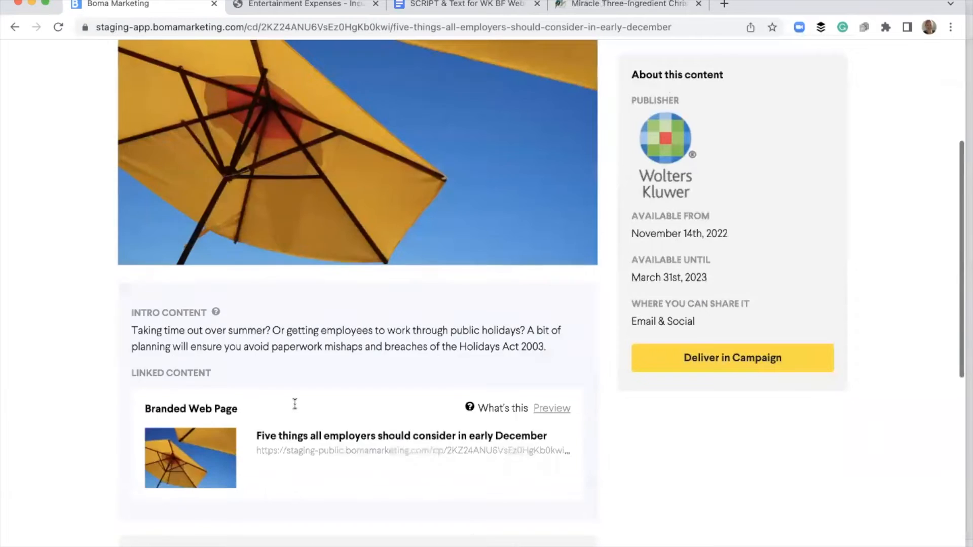
scroll(244, 142, up, 3)
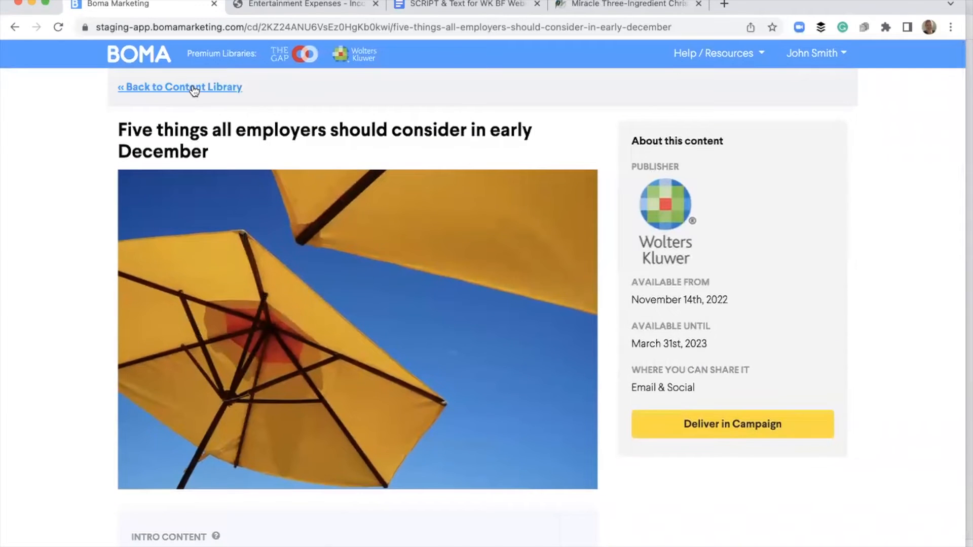
Step: Return to the content library, open the article "Wishing you a safe and relaxing Christmas" and read through its intro and key tax dates
click(192, 89)
scroll(517, 368, down, 4)
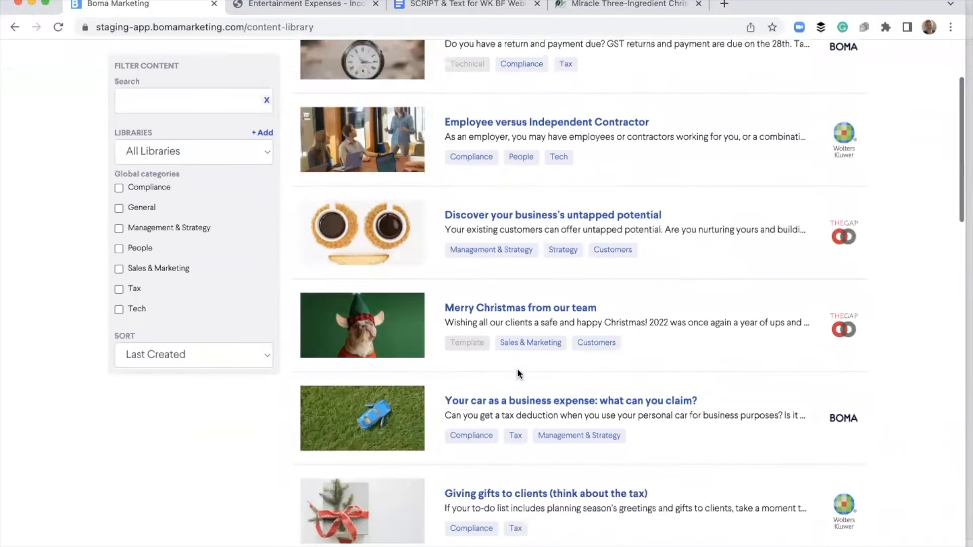
scroll(517, 372, down, 3)
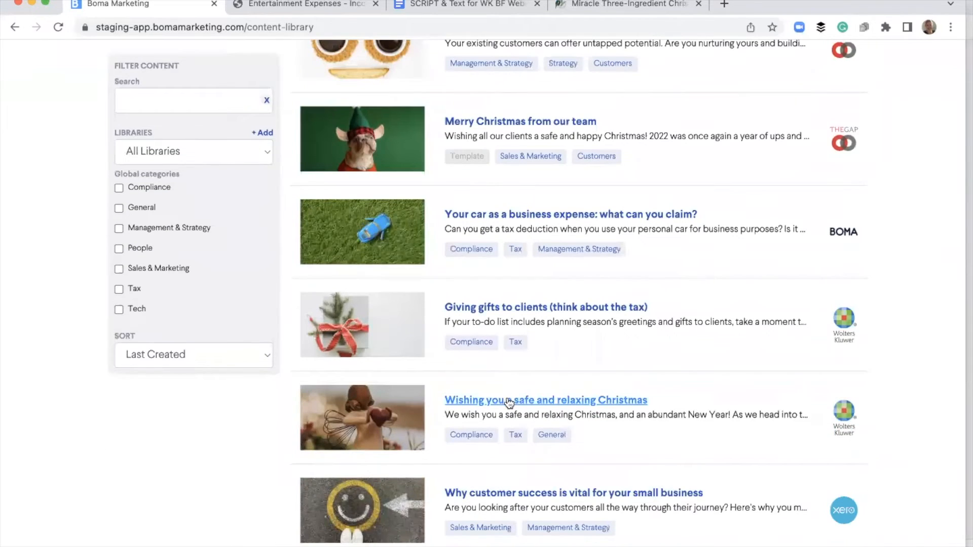
click(510, 401)
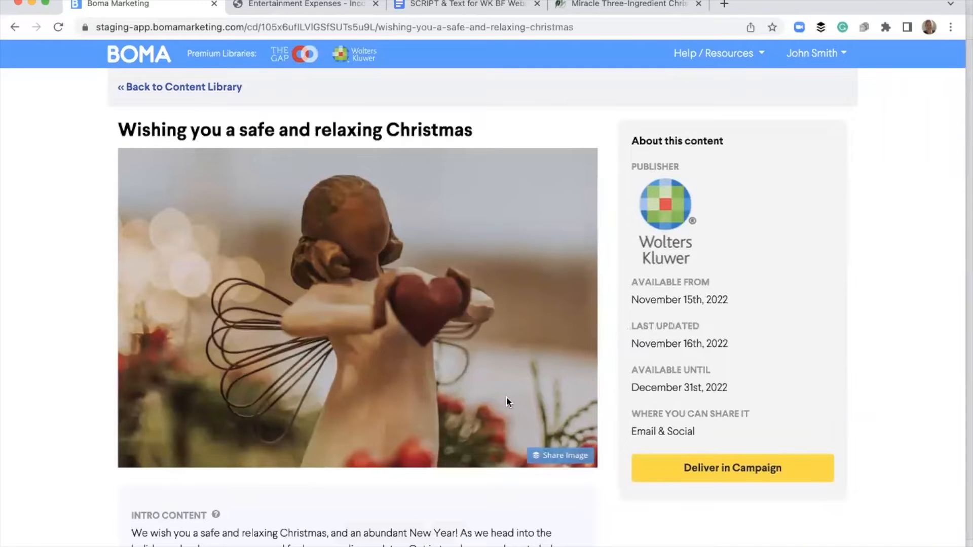
scroll(506, 396, down, 1)
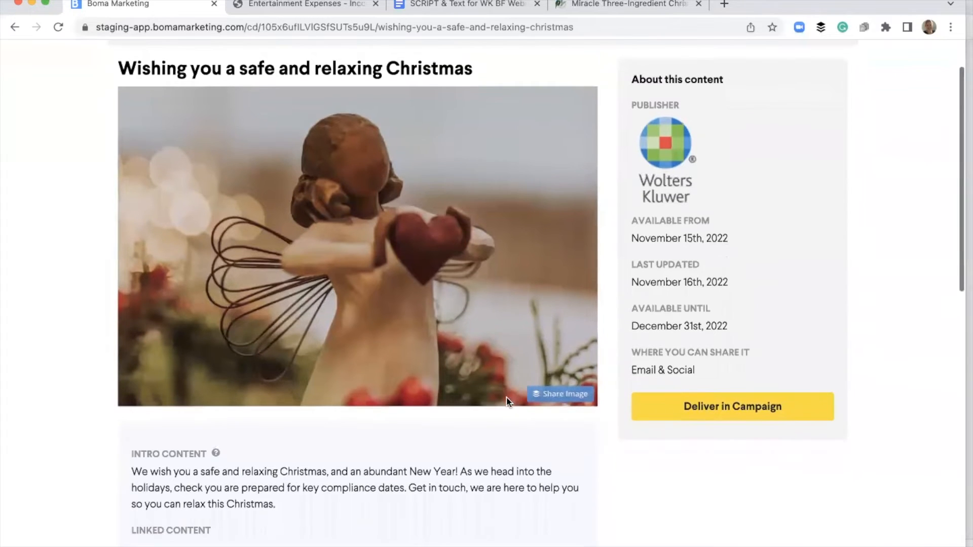
scroll(272, 504, down, 10)
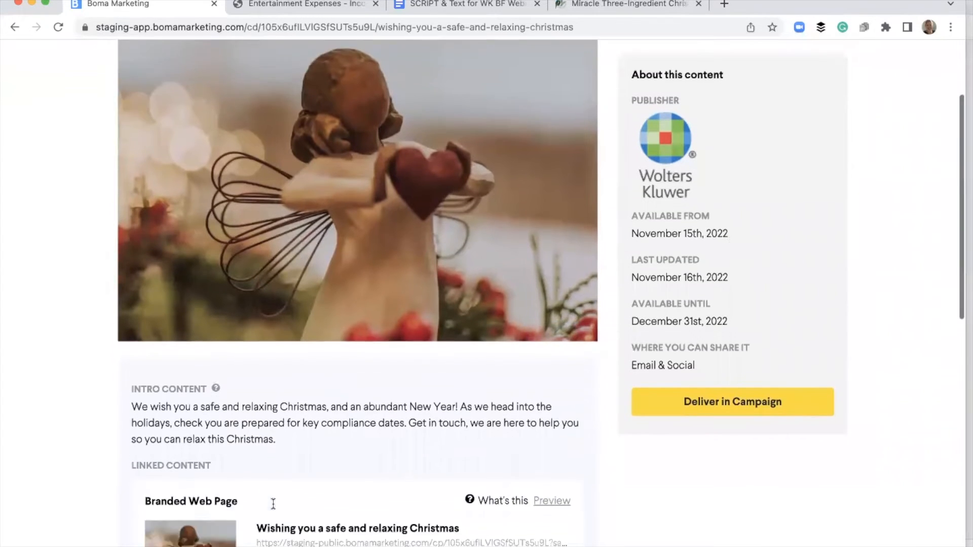
scroll(272, 505, down, 3)
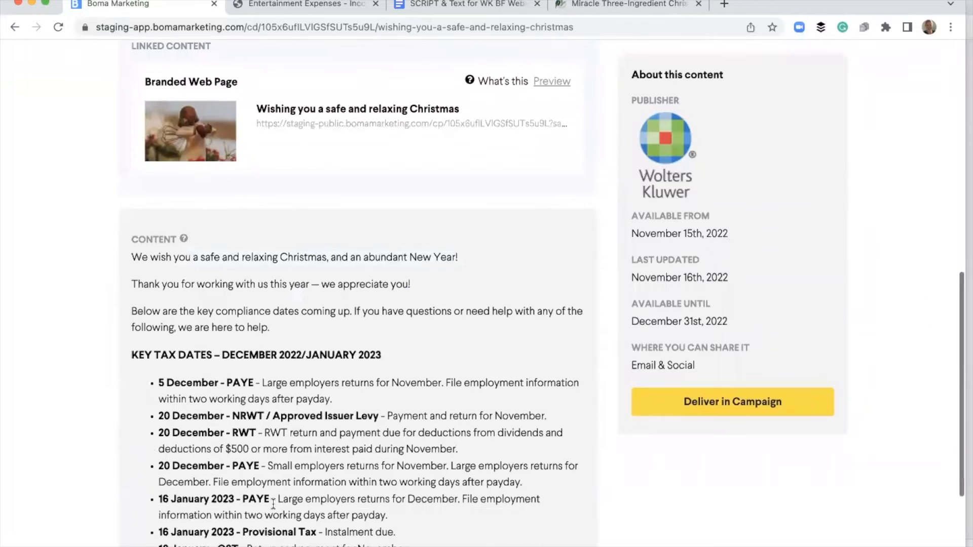
scroll(273, 505, down, 1)
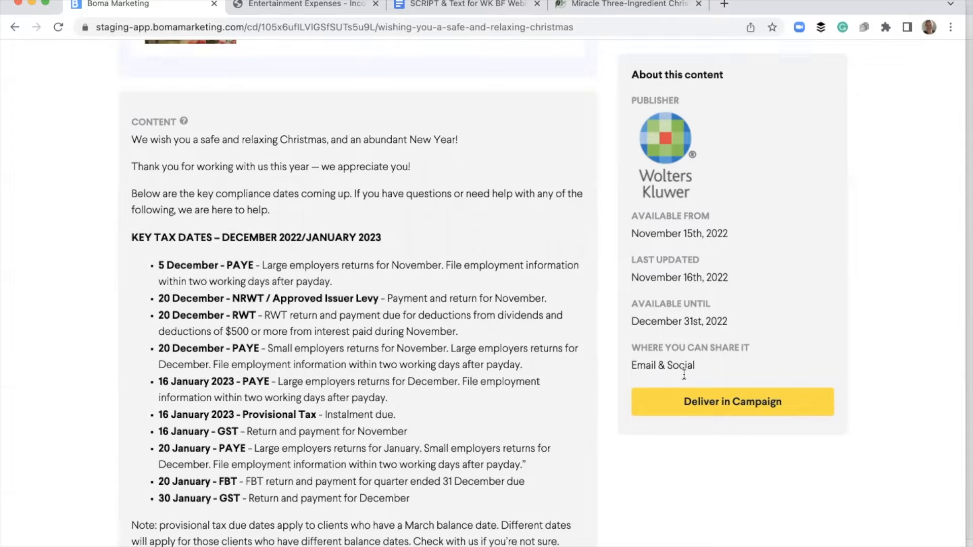
Step: Start an email campaign from the Christmas article and name it "Wishing you a safe and relaxing Christmas - employer"
click(716, 404)
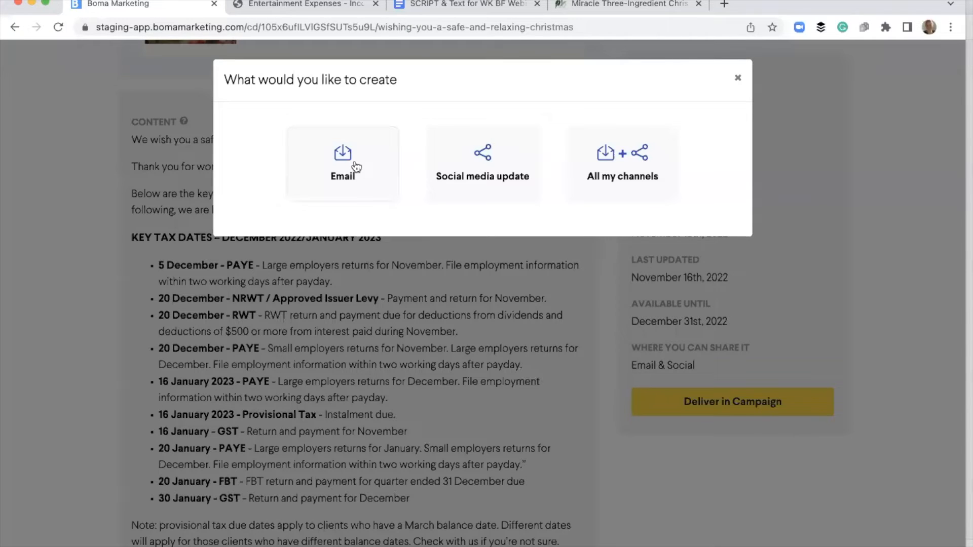
click(356, 167)
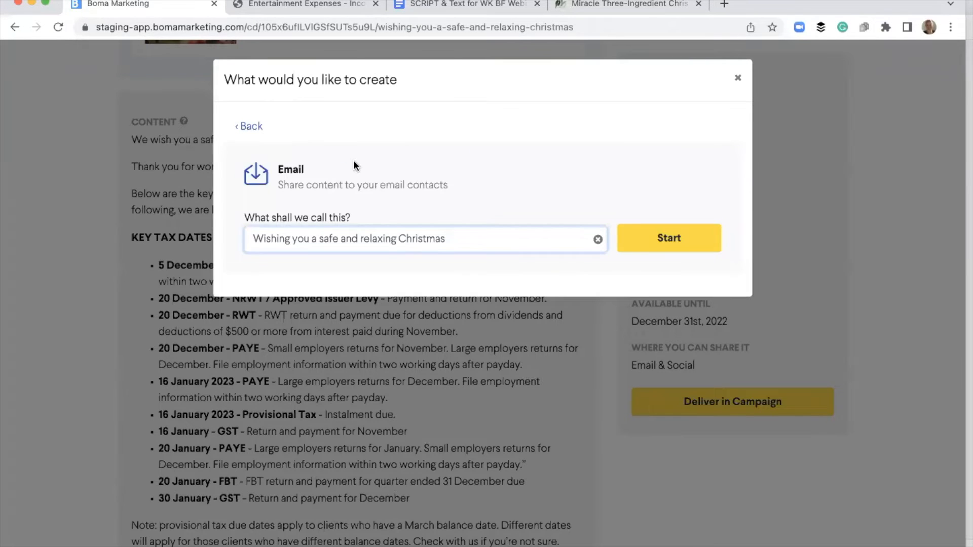
click(451, 242)
text(- empl)
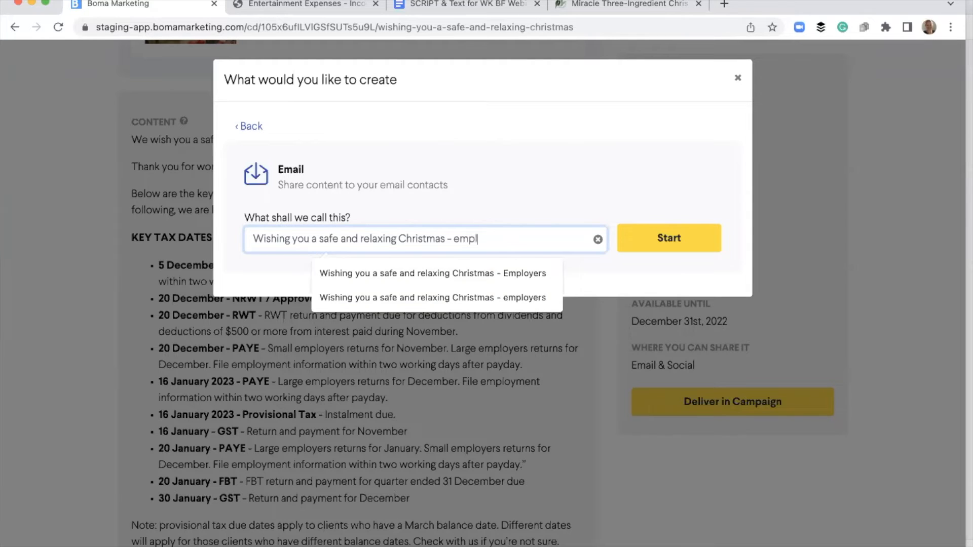
text(ou)
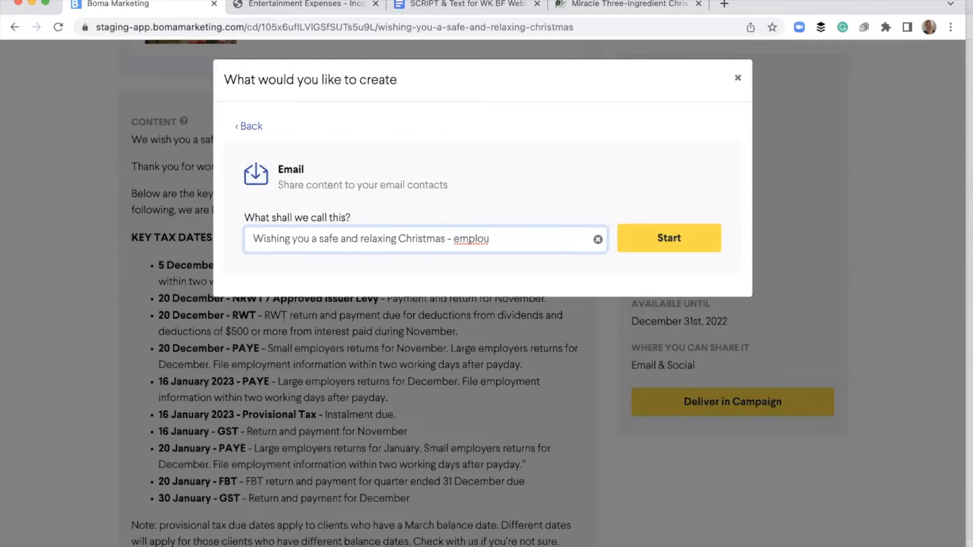
key(BackSpace)
text(yer)
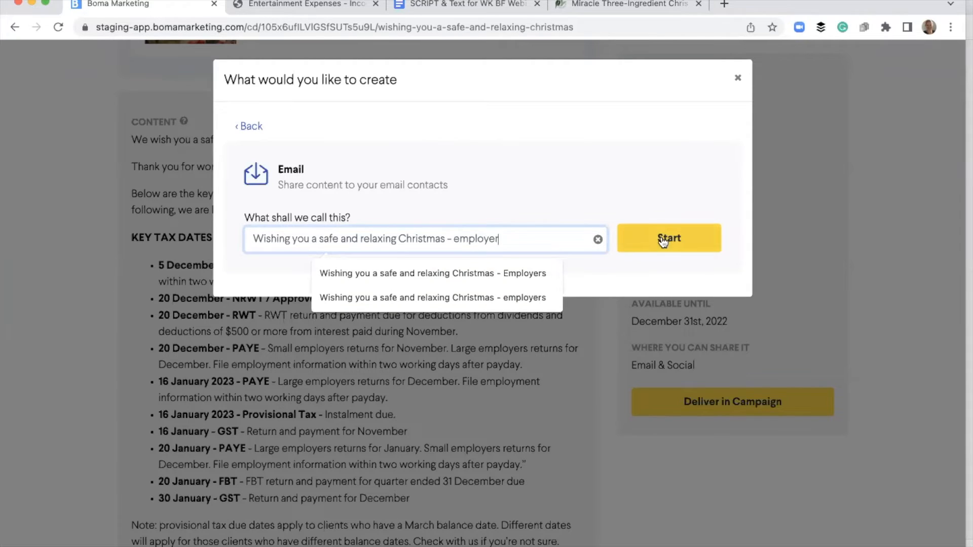
click(663, 242)
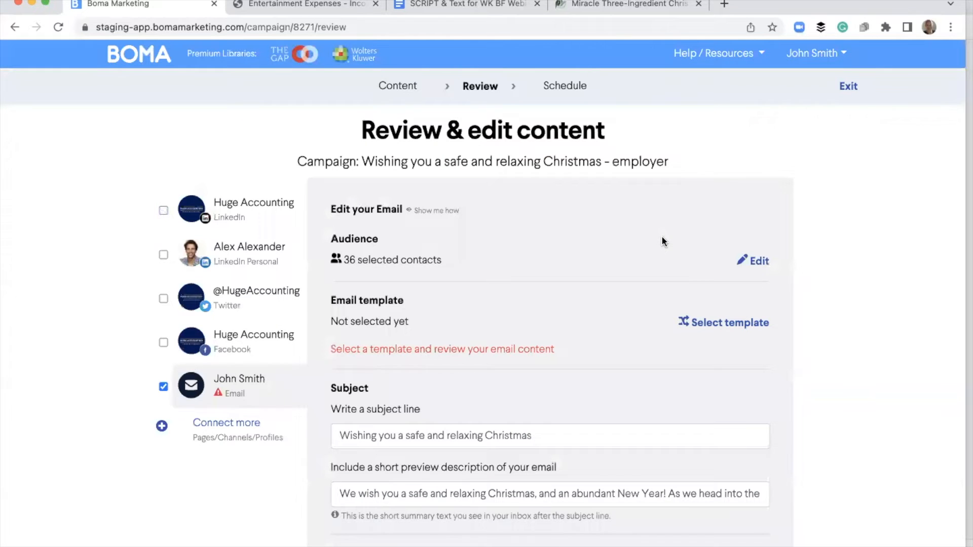
Step: Limit the campaign's audience to contacts tagged "employer" and save the selection
click(759, 261)
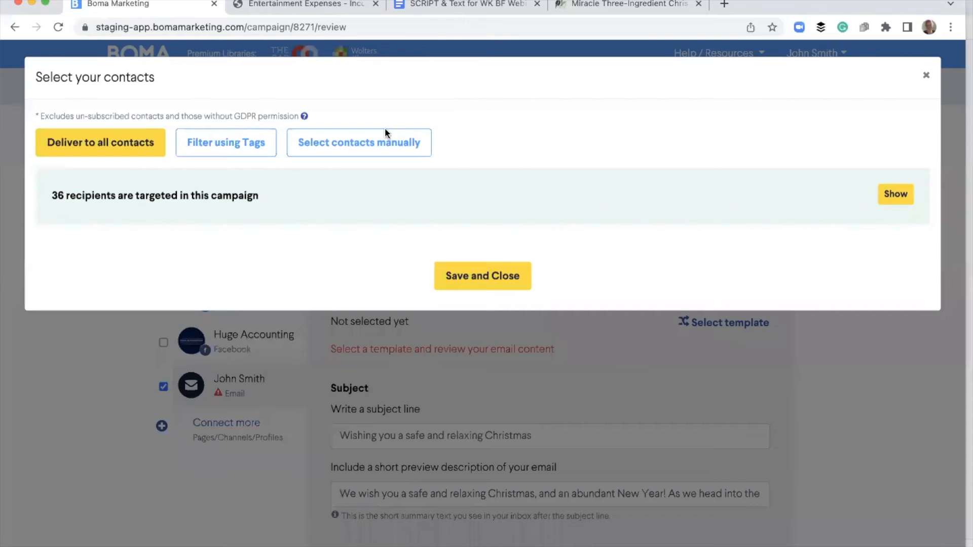
click(386, 154)
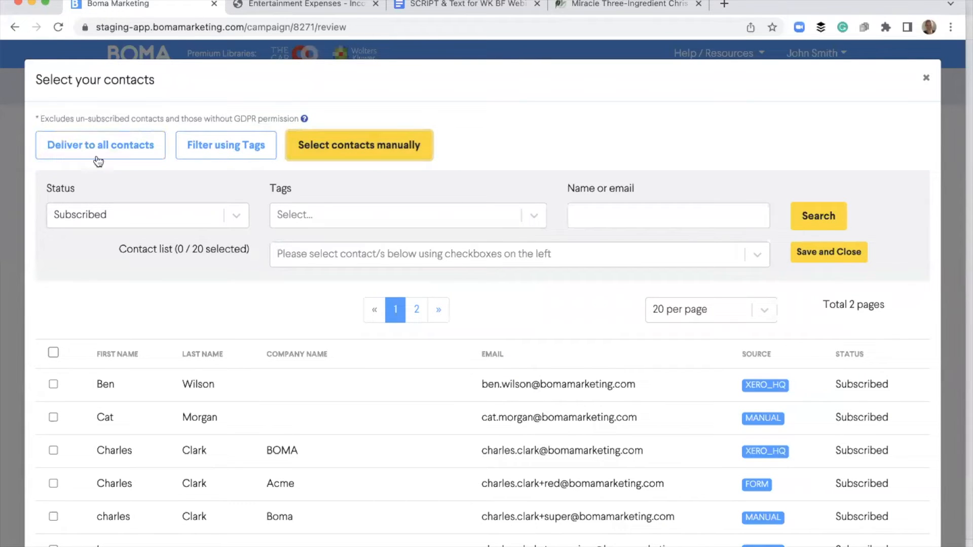
click(198, 150)
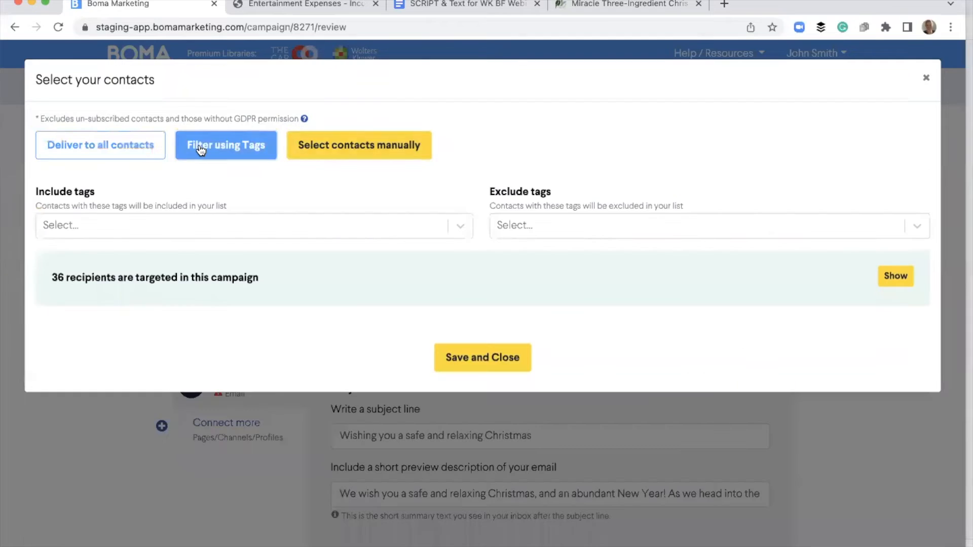
click(87, 225)
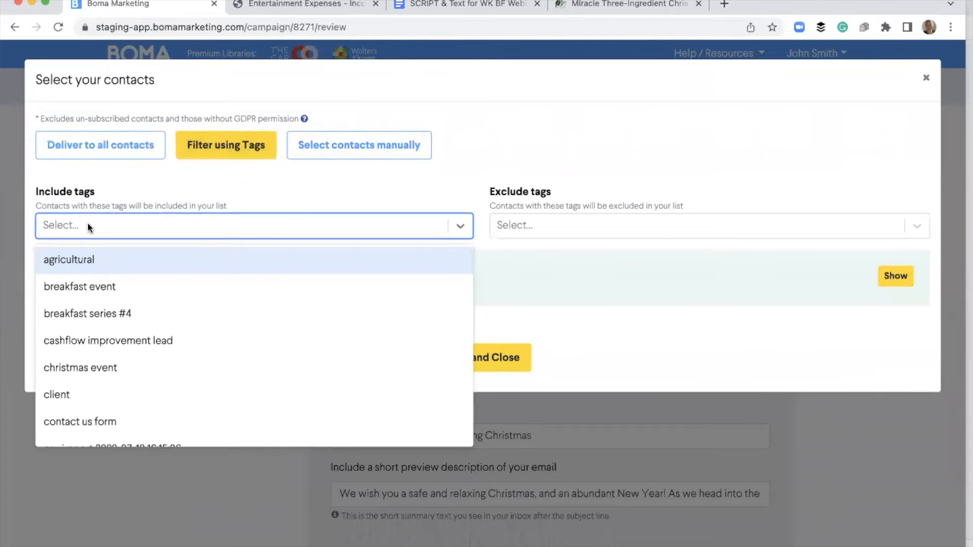
text(employer)
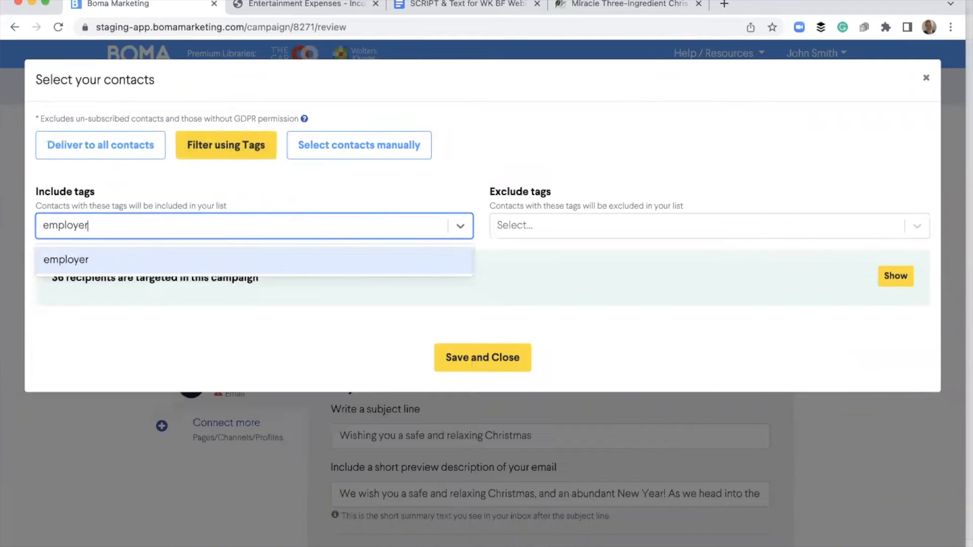
click(81, 257)
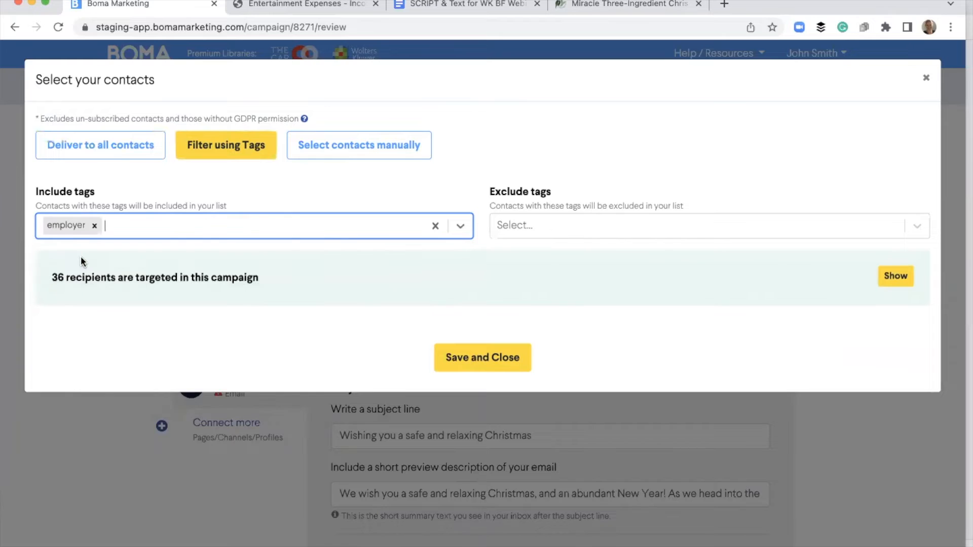
click(477, 357)
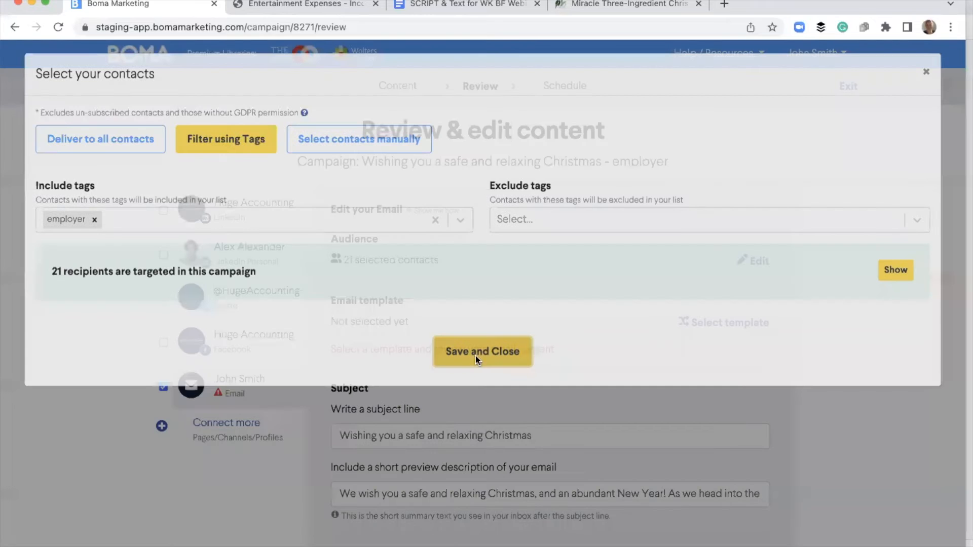
Step: Remove "We wish you a safe and relaxing Christmas, and an abundant New Year!" from the email's preview description
scroll(475, 356, down, 3)
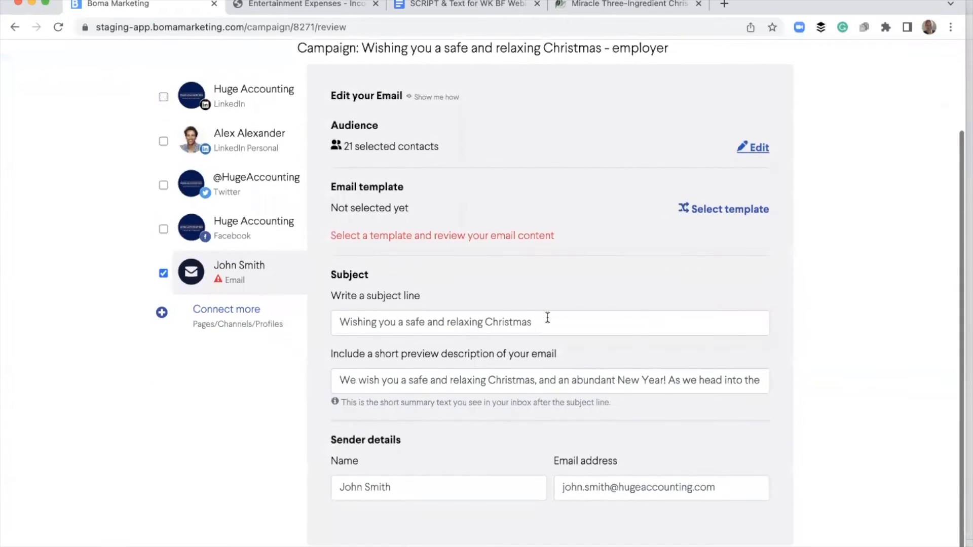
click(547, 319)
drag(548, 320, 346, 311)
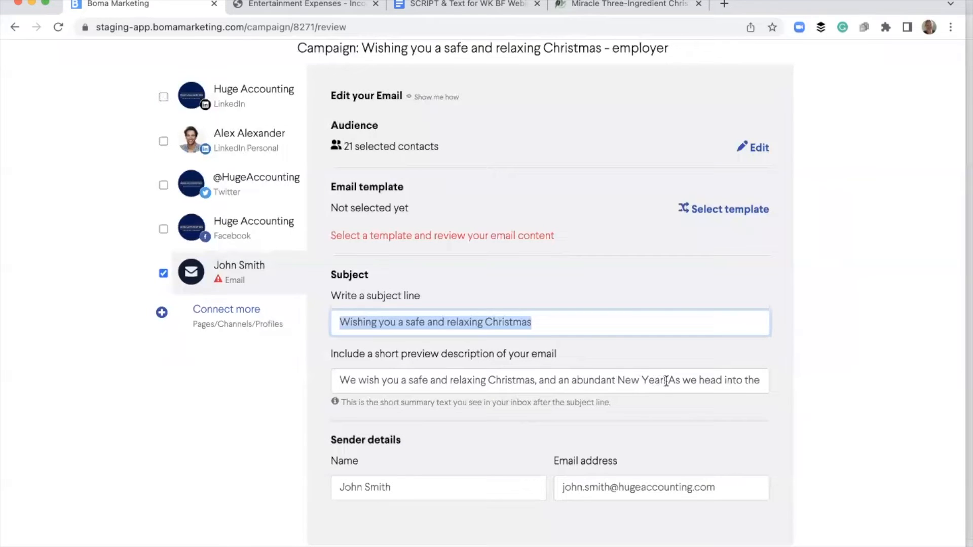
drag(667, 381, 334, 375)
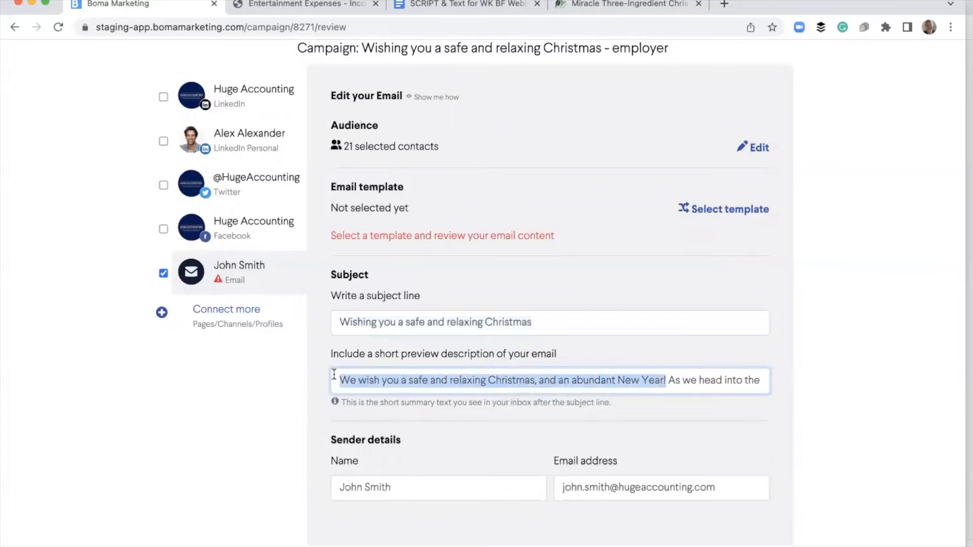
key(BackSpace)
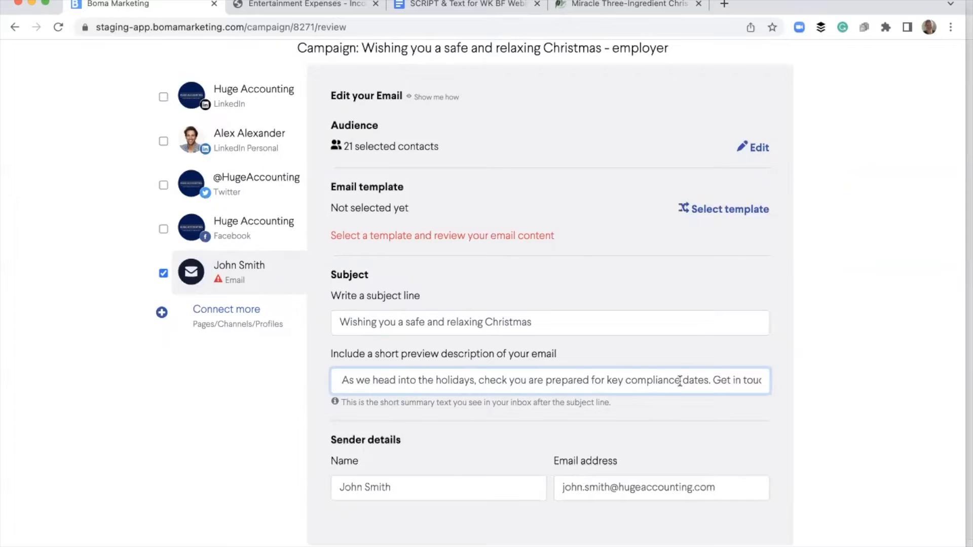
Step: Apply the branded "Intro + Hero" template to the campaign email
scroll(680, 381, up, 1)
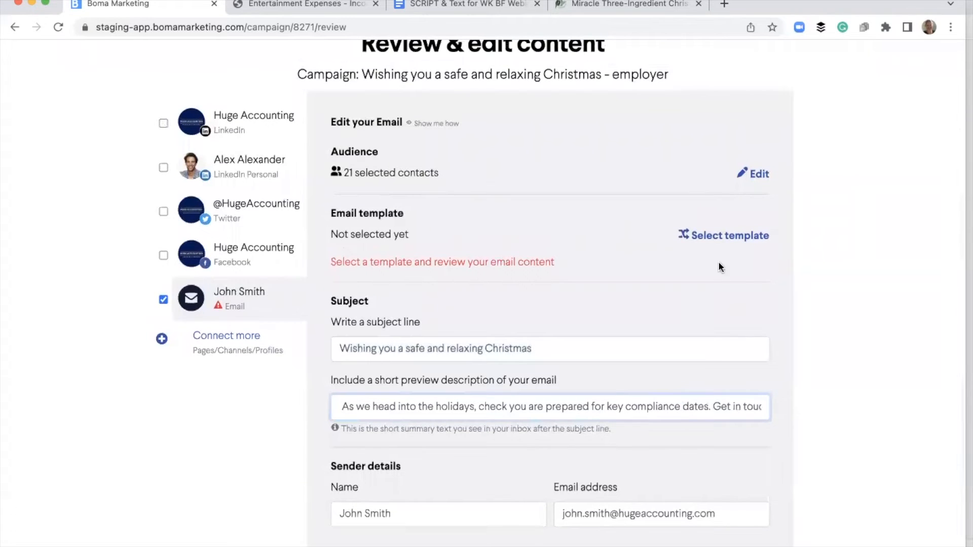
click(728, 236)
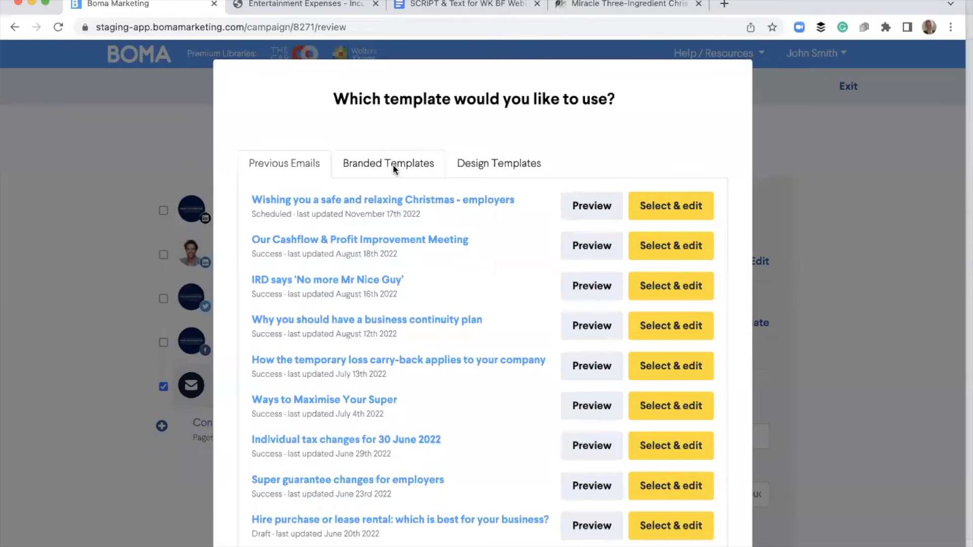
click(393, 166)
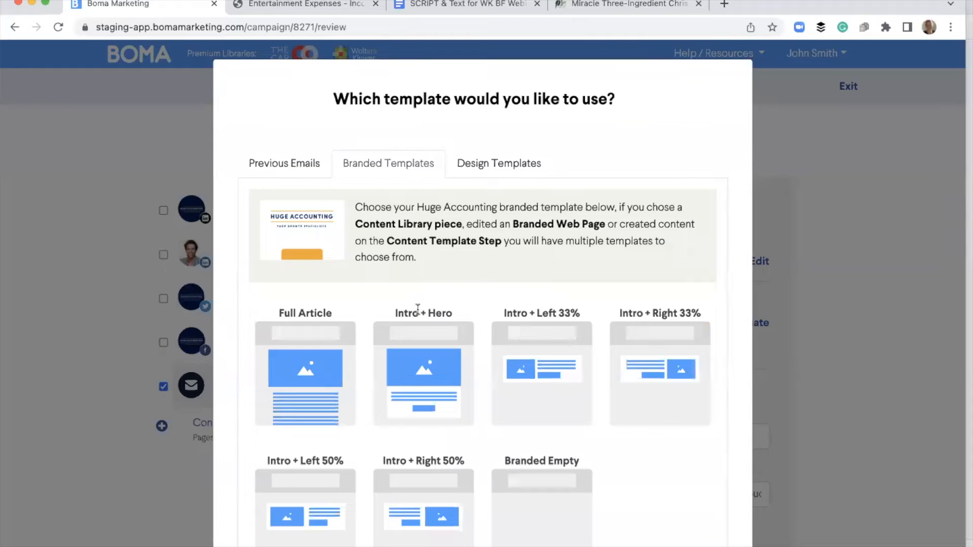
click(412, 368)
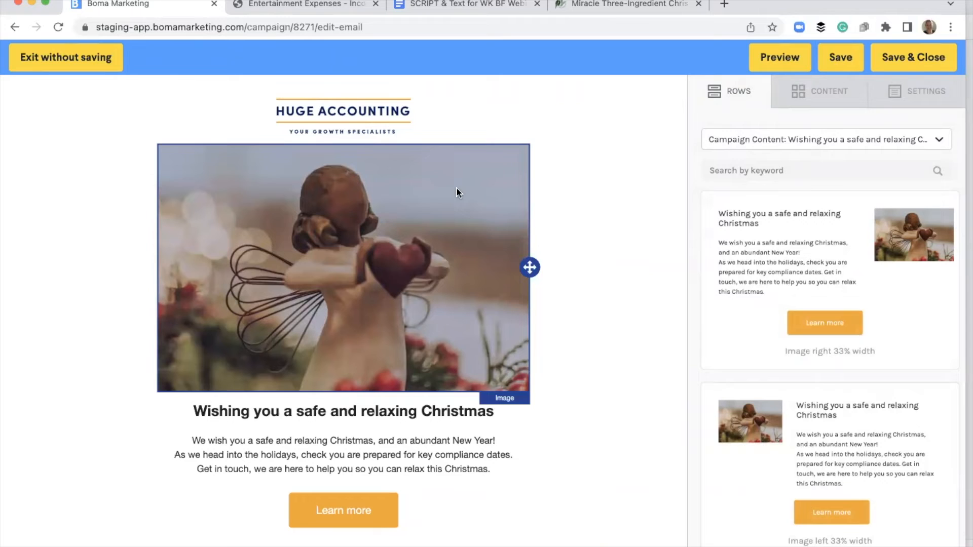
Step: Add the line "Season's Greetings," above the first sentence of the email's intro text
scroll(457, 193, down, 2)
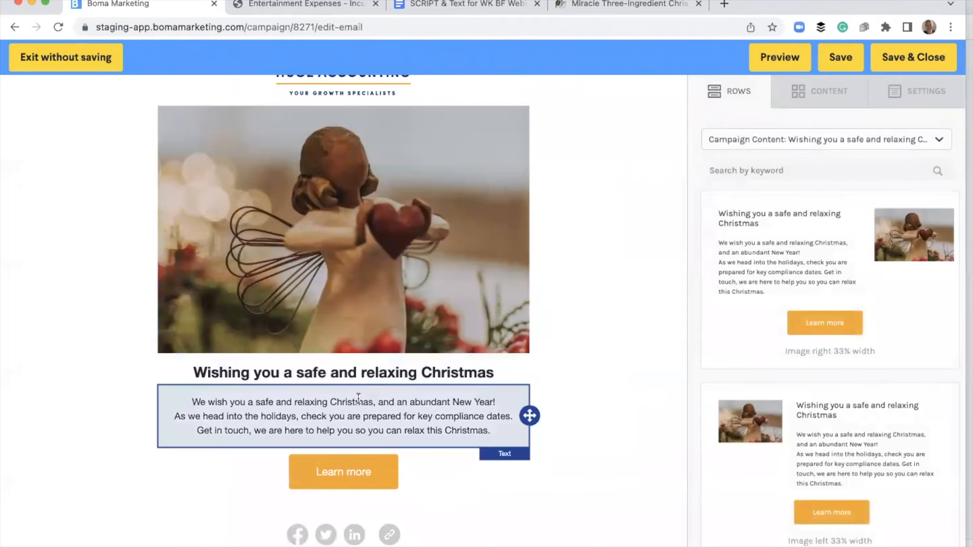
click(191, 403)
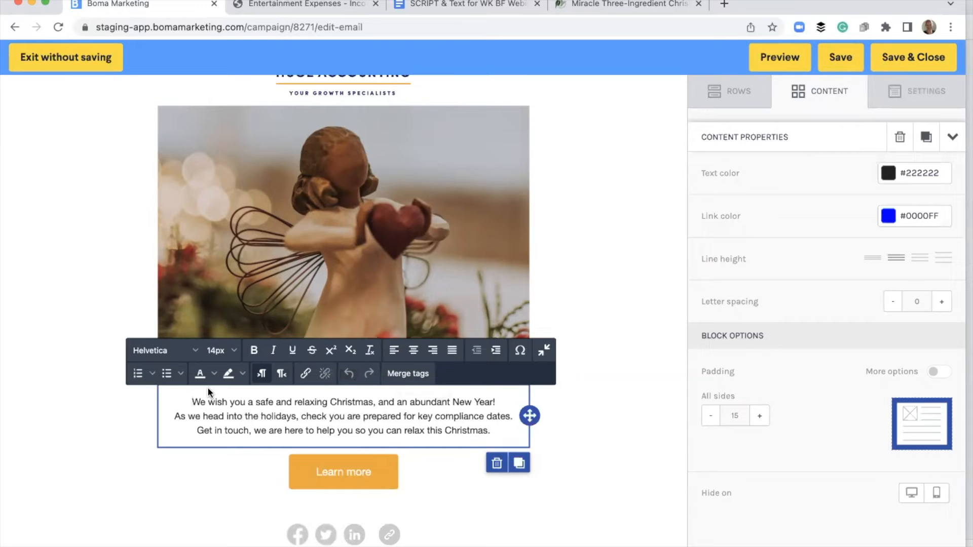
text(Seasons)
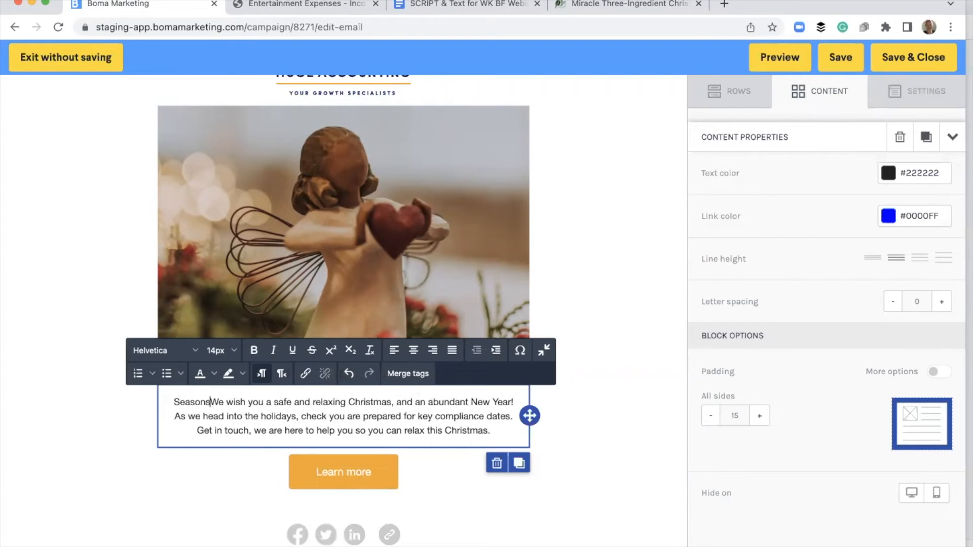
key(BackSpace)
key(BackSpace)
key(BackSpace)
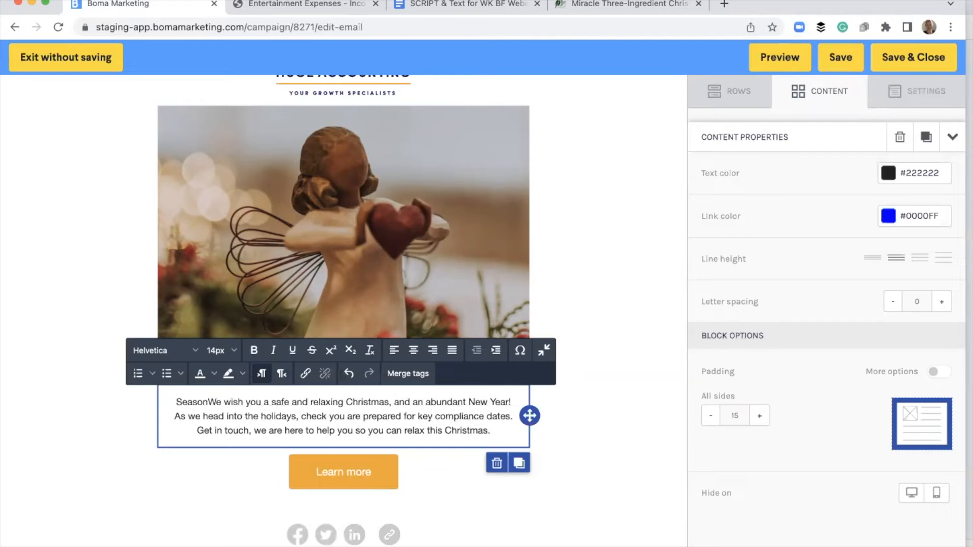
text('s Greeting)
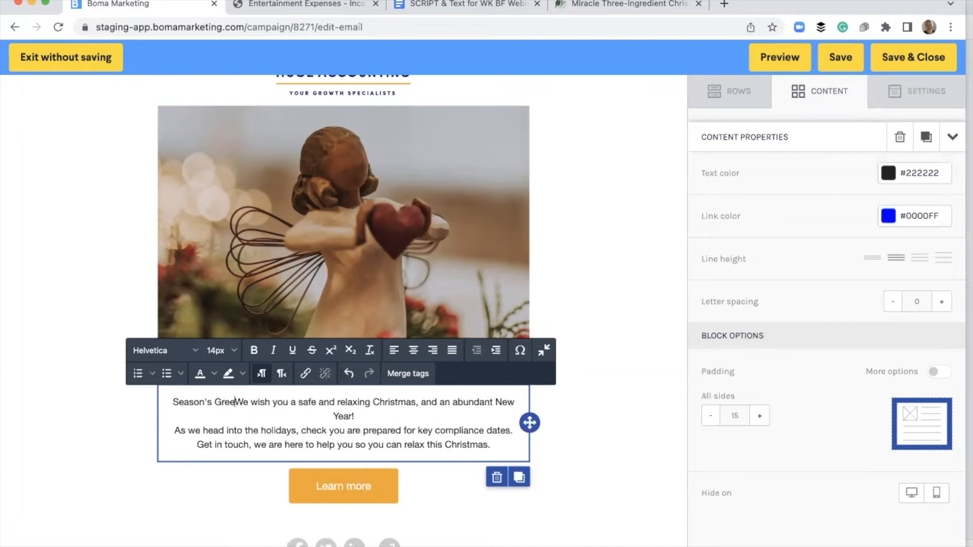
text(son's Greetings,)
key(Return)
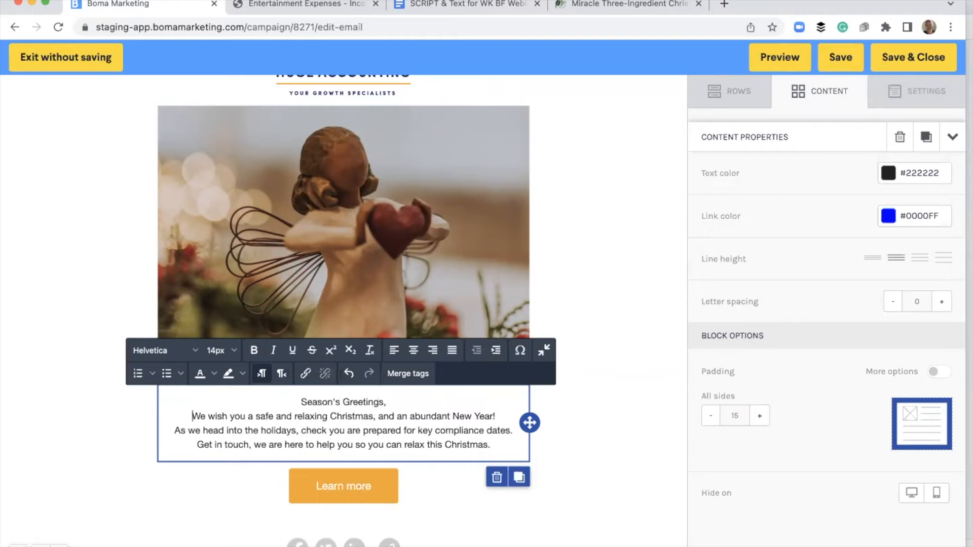
scroll(278, 371, down, 1)
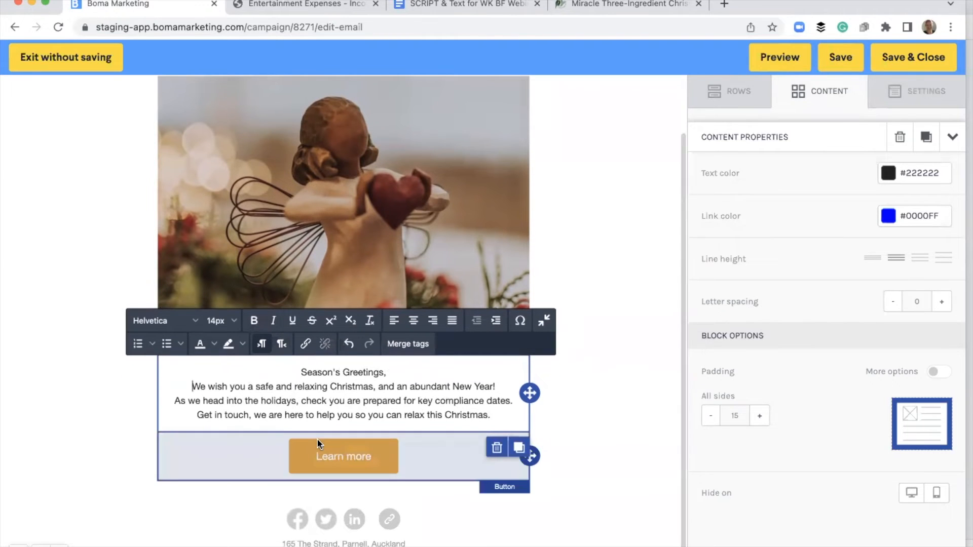
Step: Change the label of the "Learn more" button under the Christmas intro text to "Check your compliance dates"
double_click(375, 457)
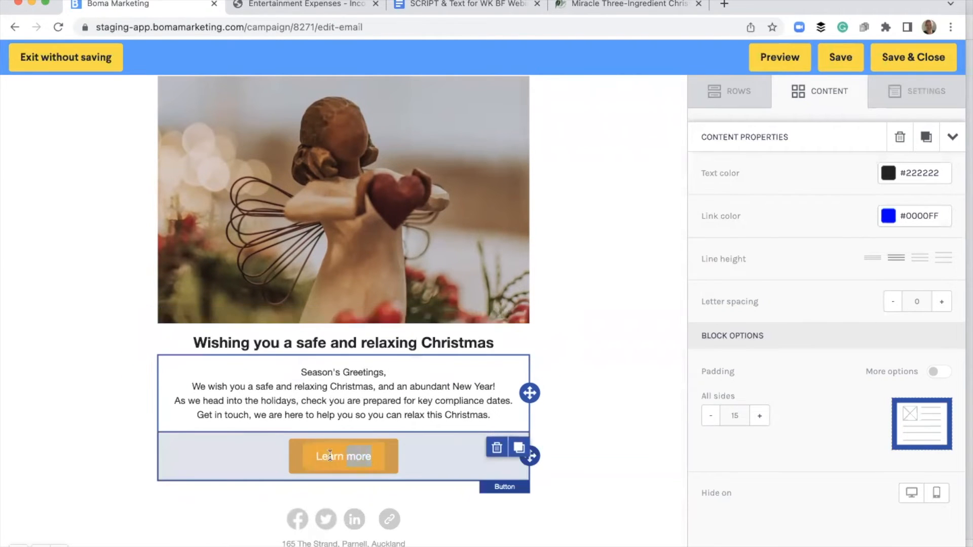
click(314, 454)
text(Check )
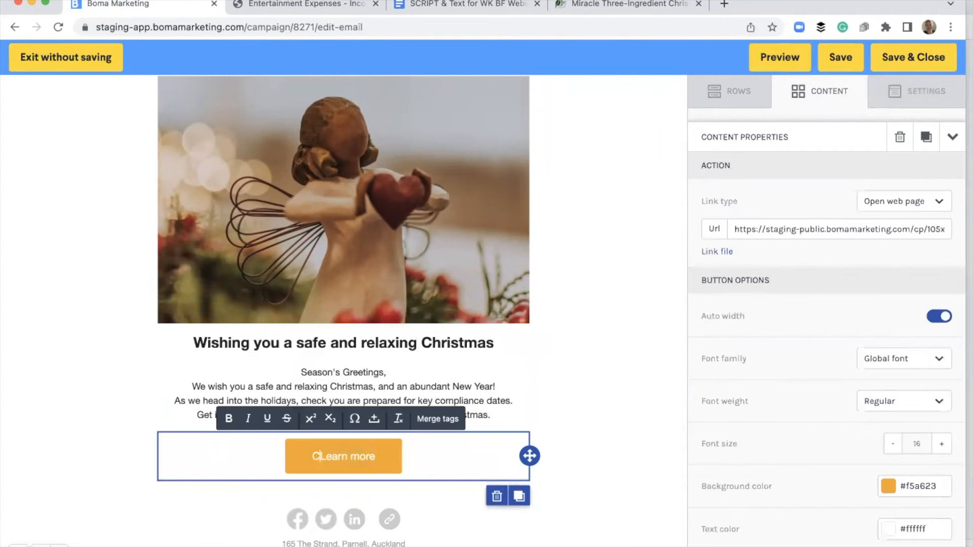
text(your)
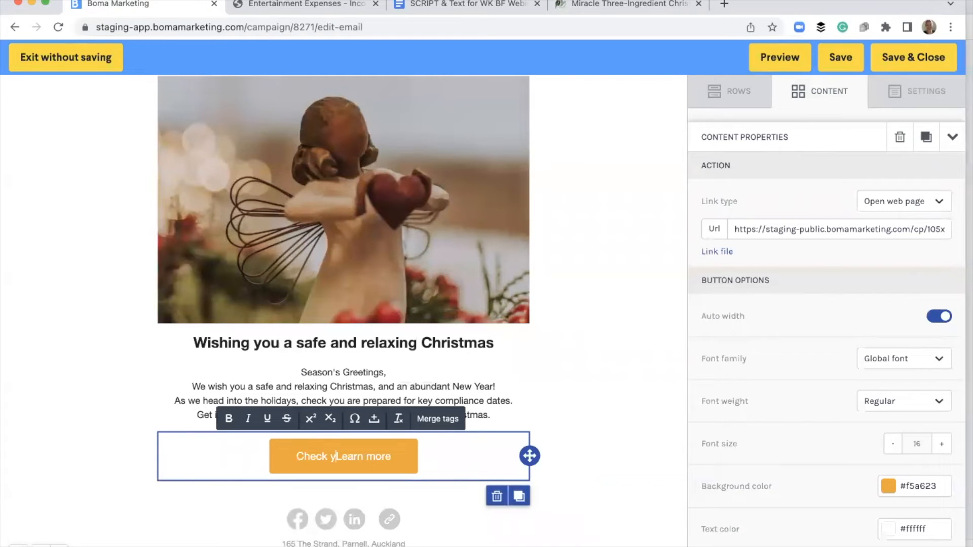
text( complinace)
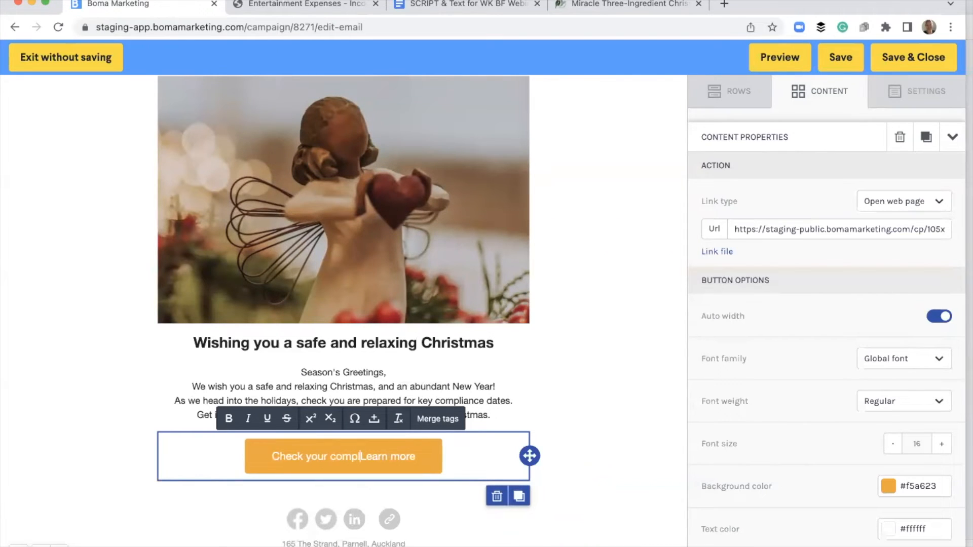
key(BackSpace)
key(BackSpace)
key(BackSpace)
key(BackSpace)
key(BackSpace)
key(BackSpace)
text(inace)
key(BackSpace)
key(BackSpace)
key(BackSpace)
key(BackSpace)
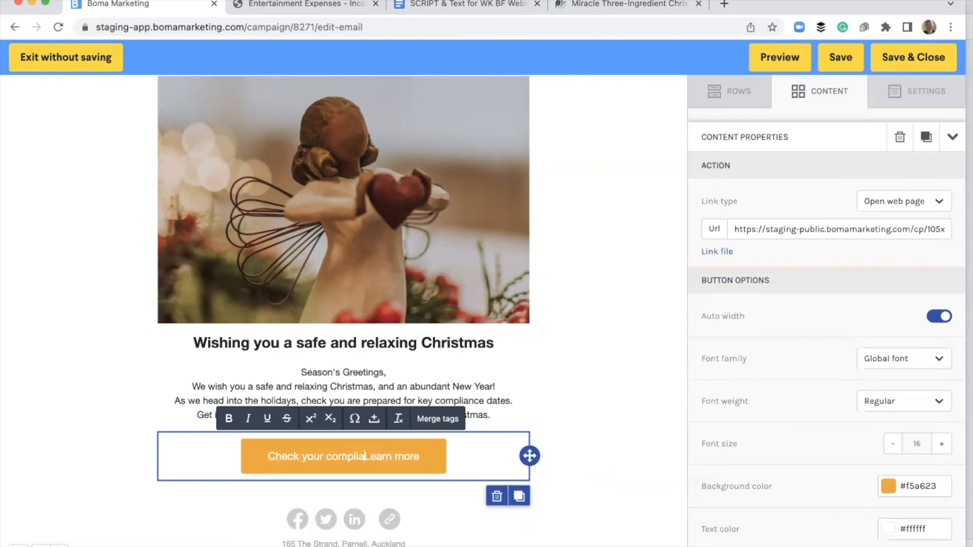
text(ance dates)
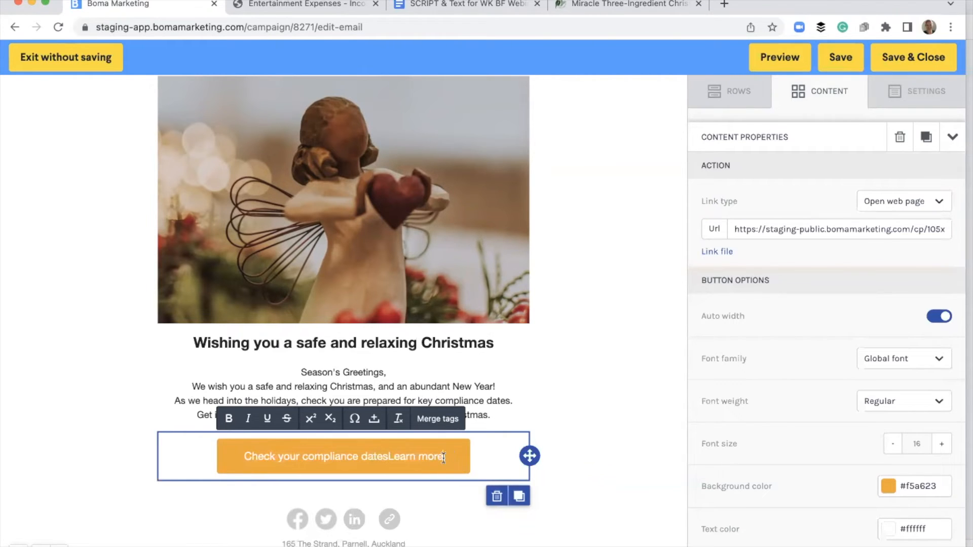
key(BackSpace)
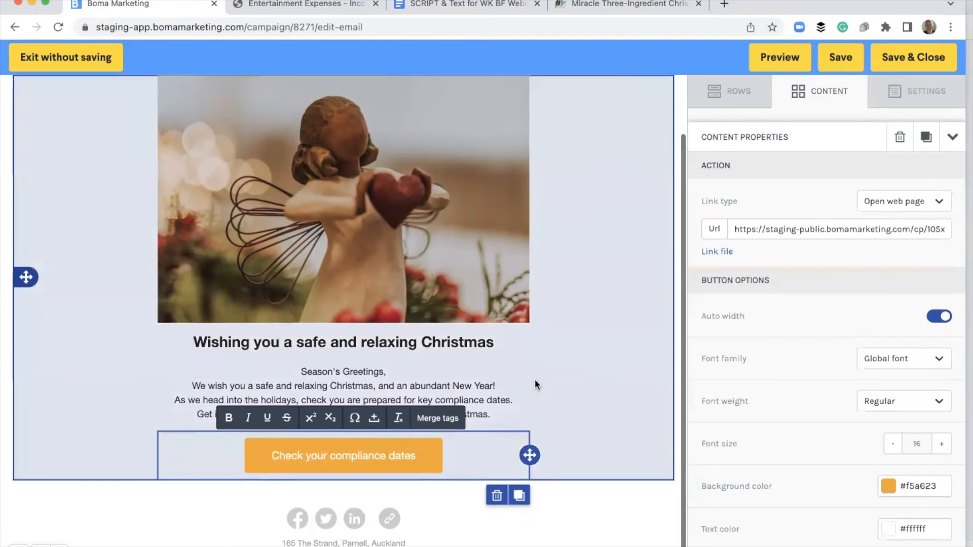
Step: Search the content library for "entertainment" and select the article "Entertainment Expenses - Income Tax and GST" as row content
scroll(536, 385, down, 1)
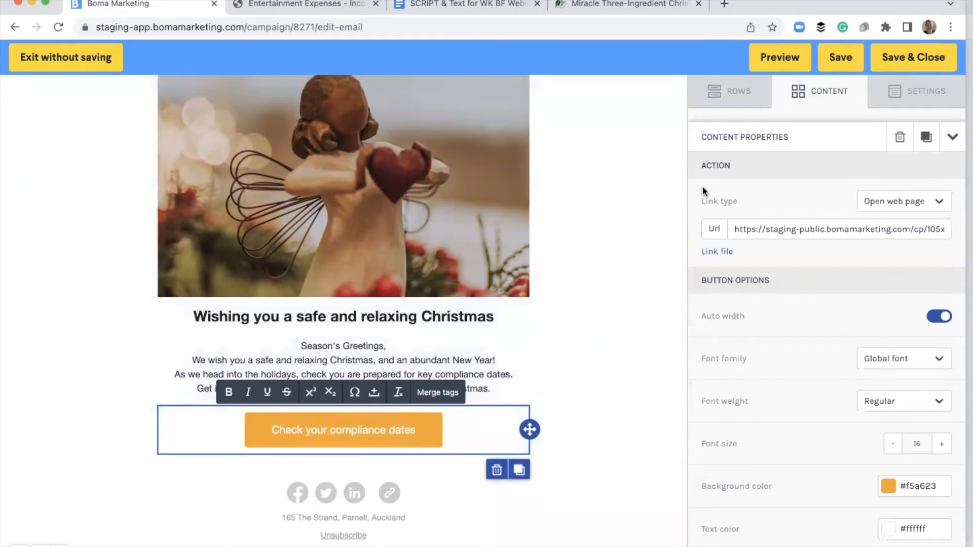
click(746, 93)
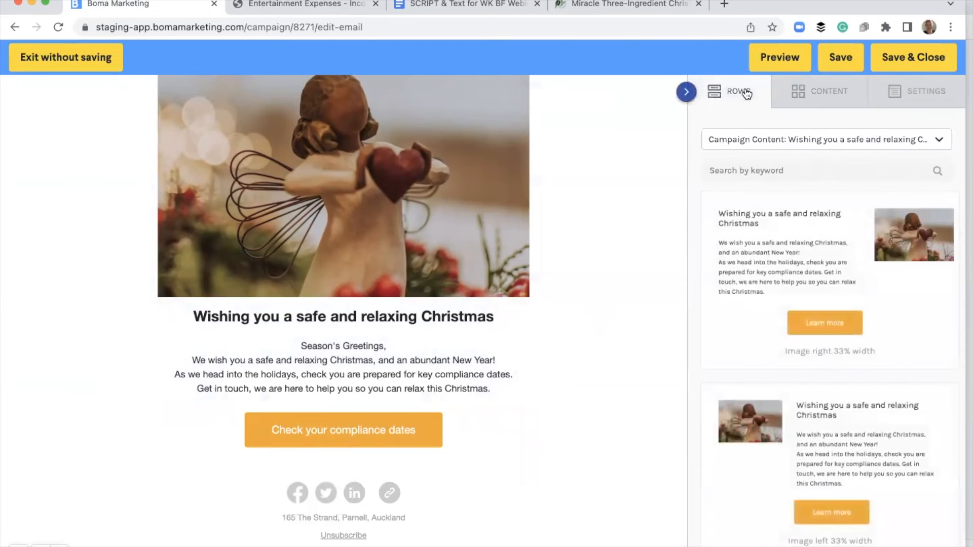
click(941, 142)
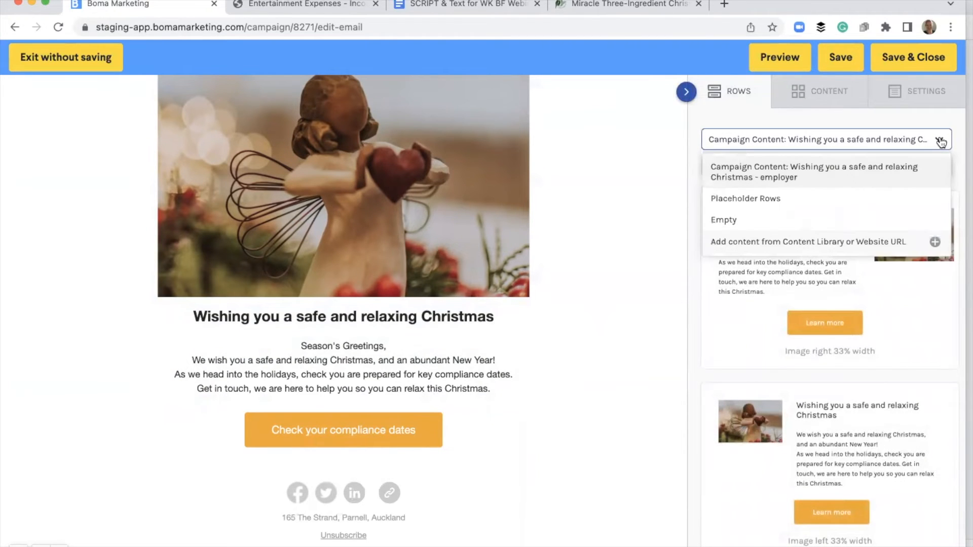
click(844, 245)
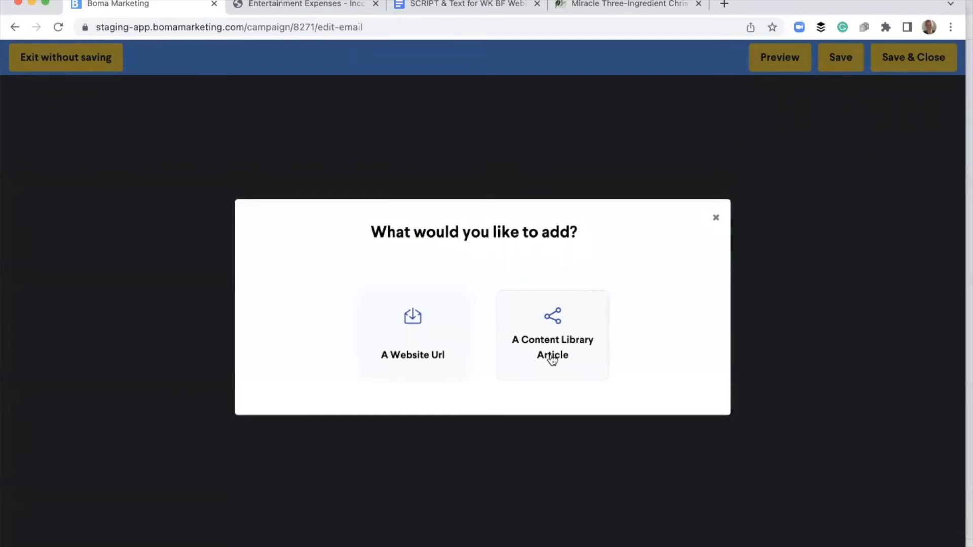
click(553, 355)
scroll(552, 354, down, 2)
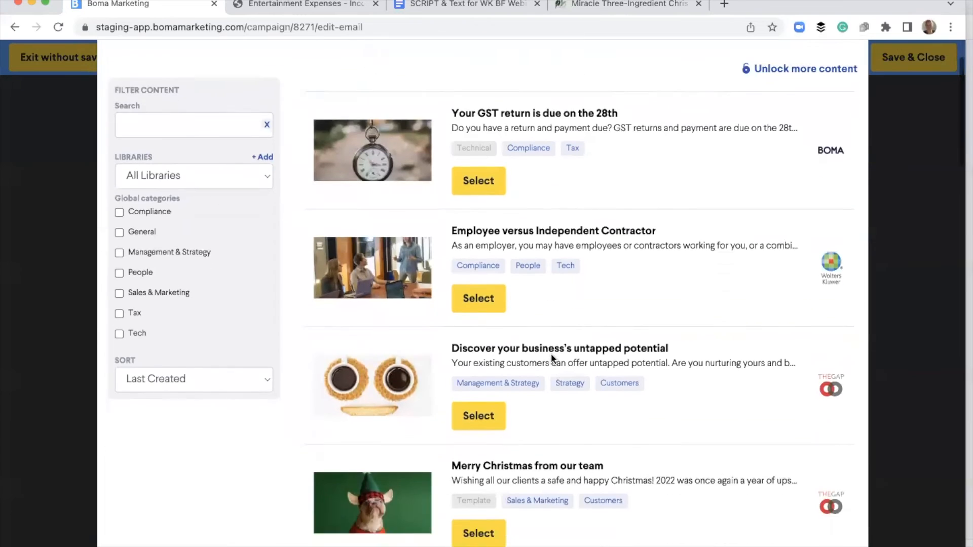
scroll(551, 354, down, 3)
scroll(551, 353, up, 3)
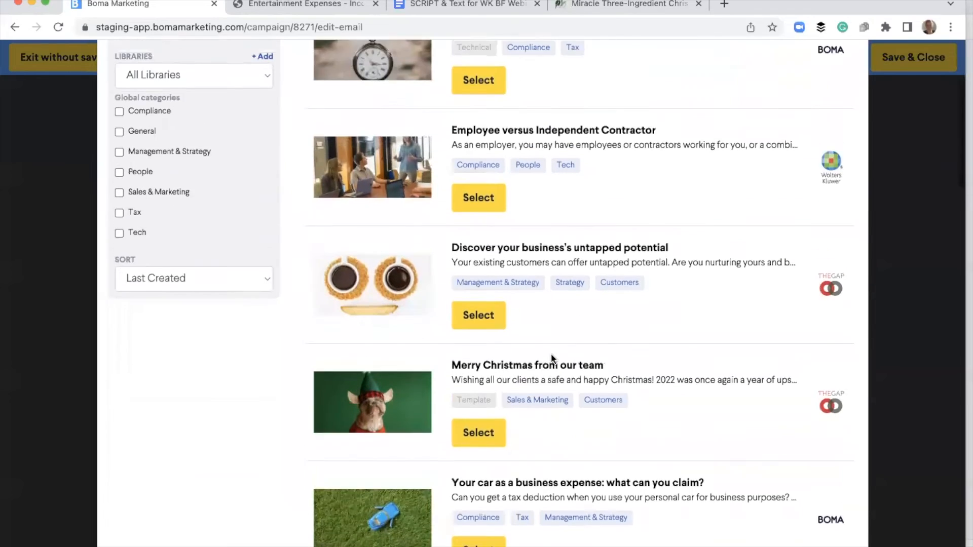
scroll(552, 354, down, 2)
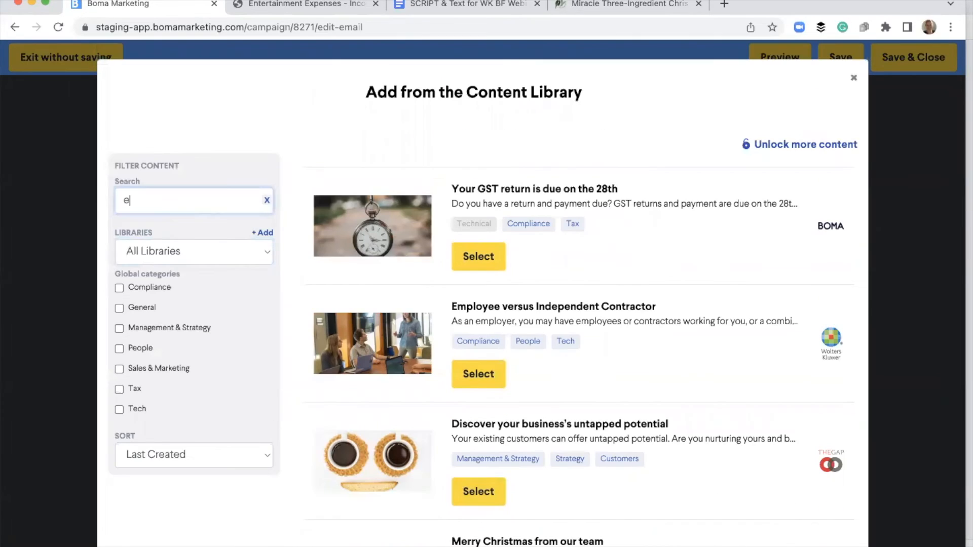
text(tainment)
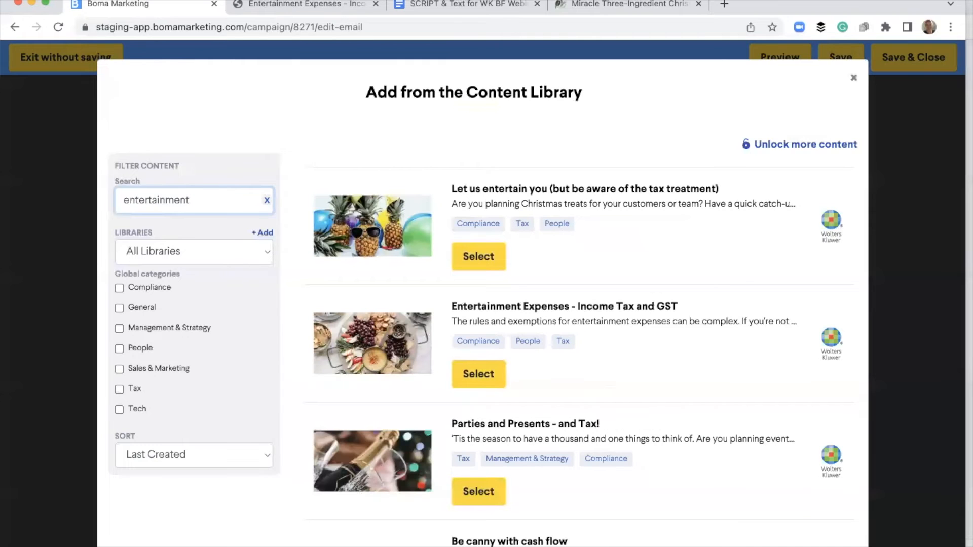
click(479, 379)
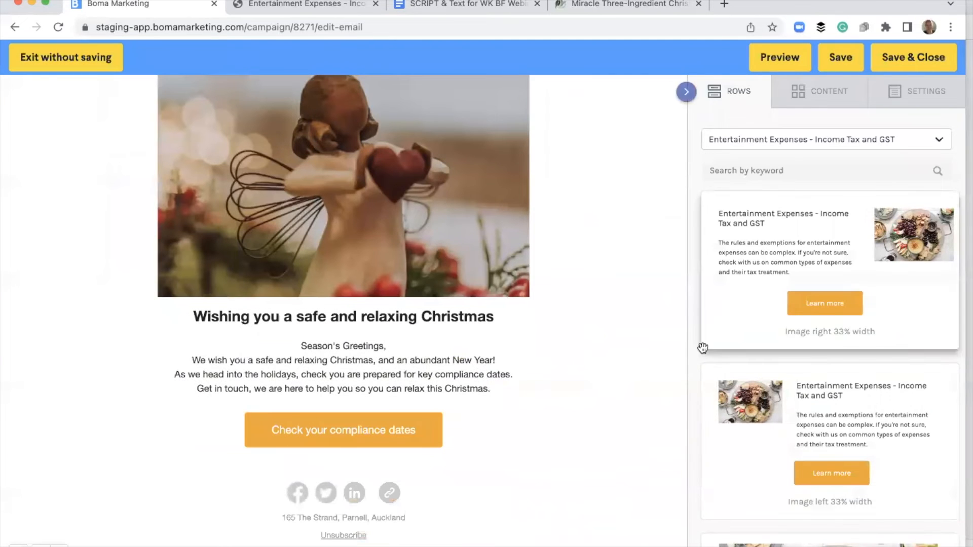
Step: Place the "Image left 33% width" row of the entertainment expenses article below the "Check your compliance dates" button
scroll(768, 381, down, 3)
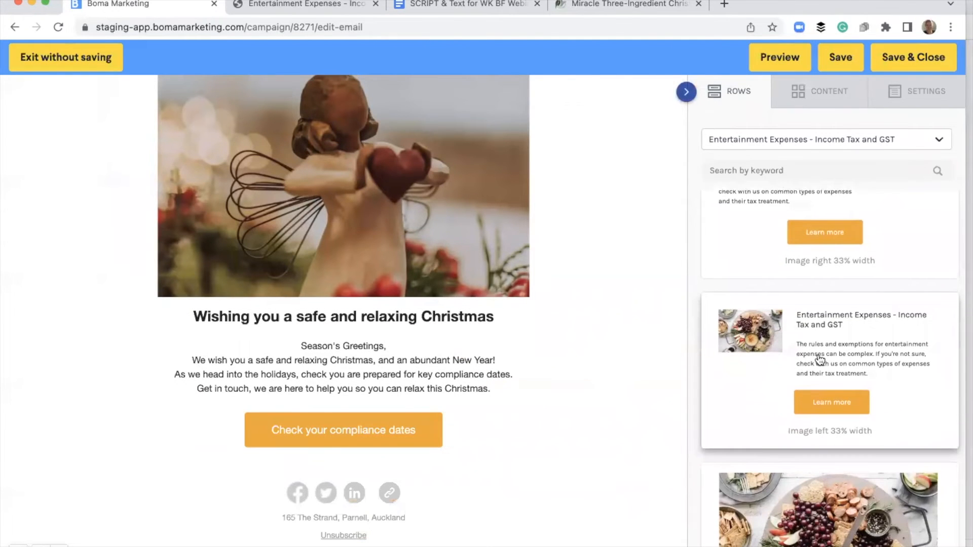
drag(822, 352, 426, 461)
scroll(426, 460, down, 3)
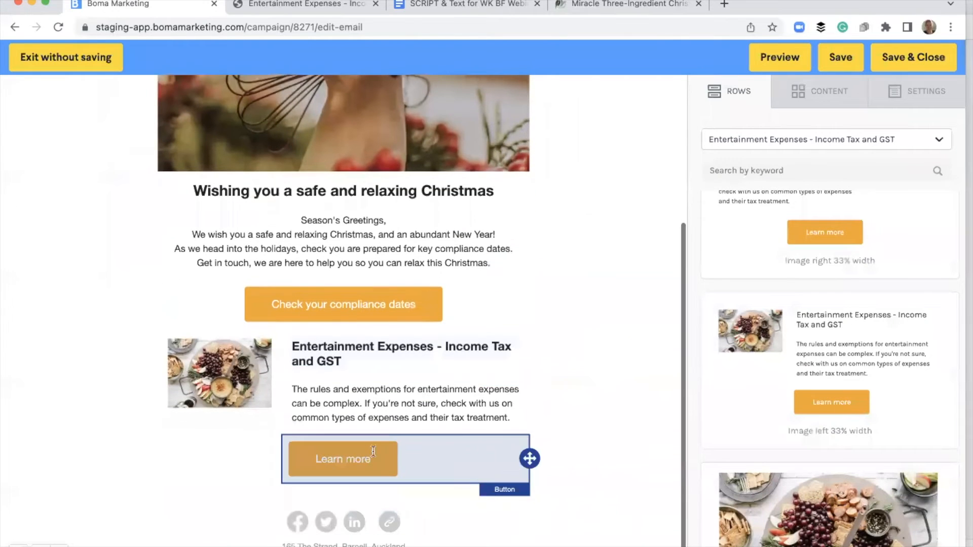
Step: Change the entertainment expenses article's button label to "Read the guide"
click(373, 457)
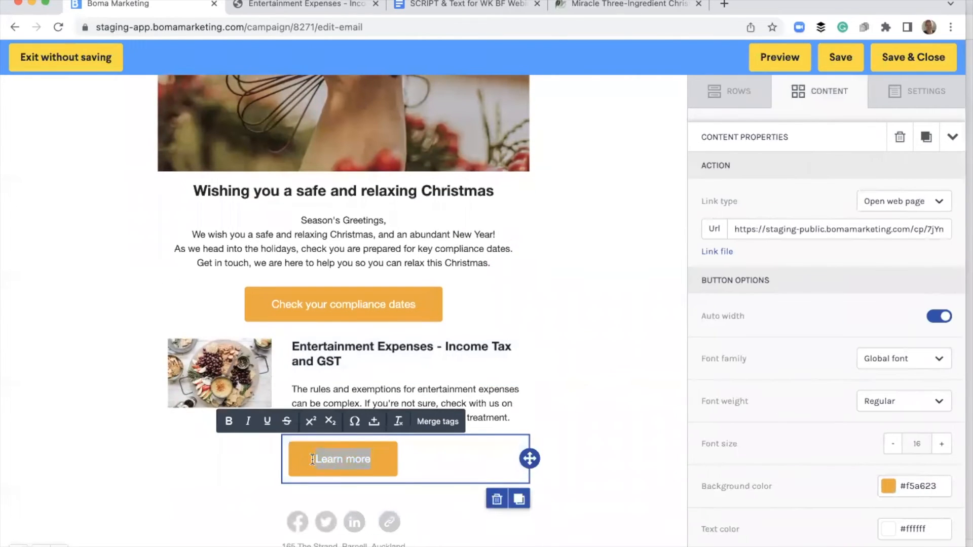
text(Read)
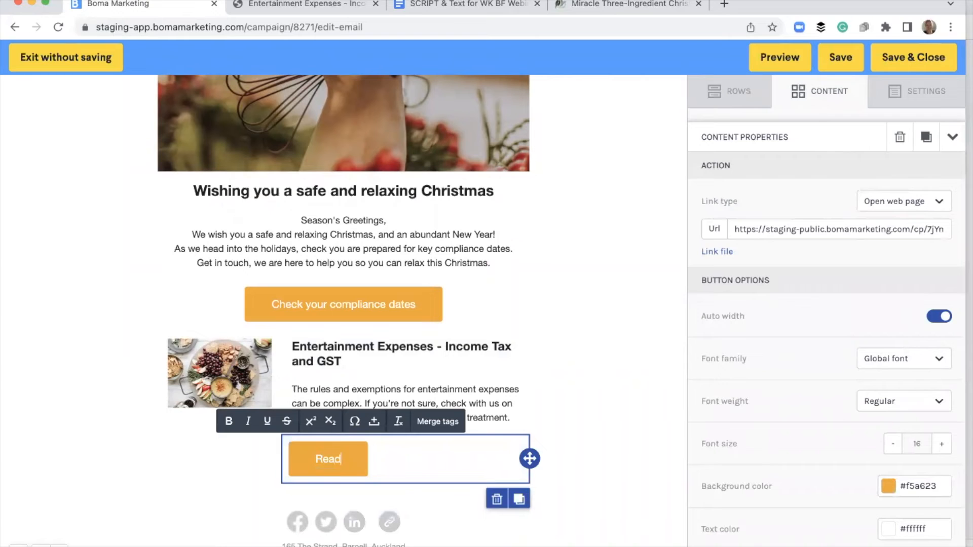
text( the guide)
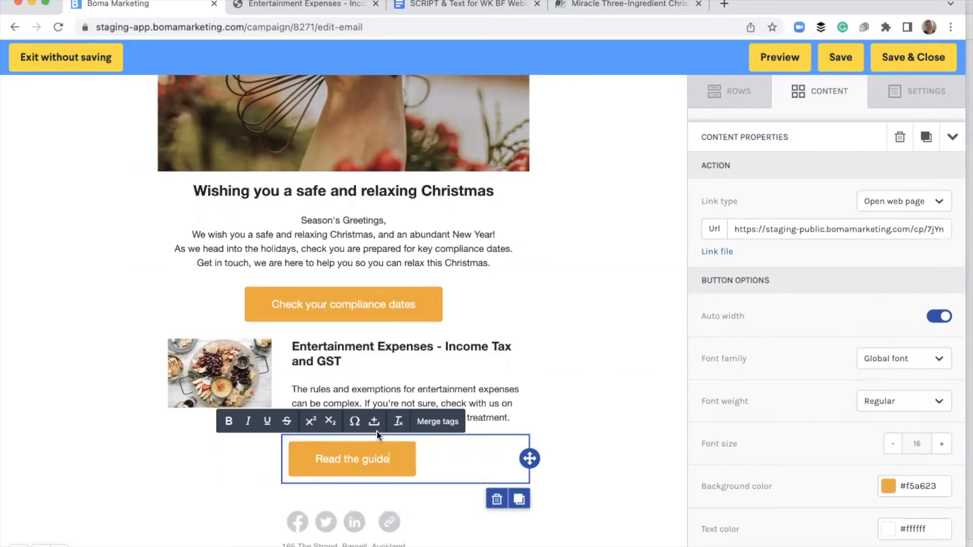
scroll(377, 435, down, 1)
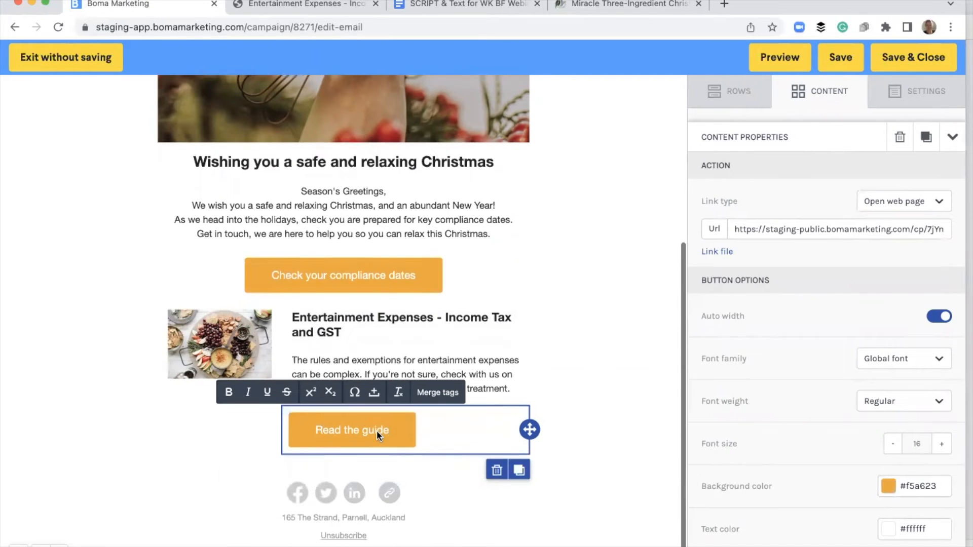
Step: Search the content library for "gifts" and select the article "Giving gifts to clients (think about the tax)" as row content
click(732, 90)
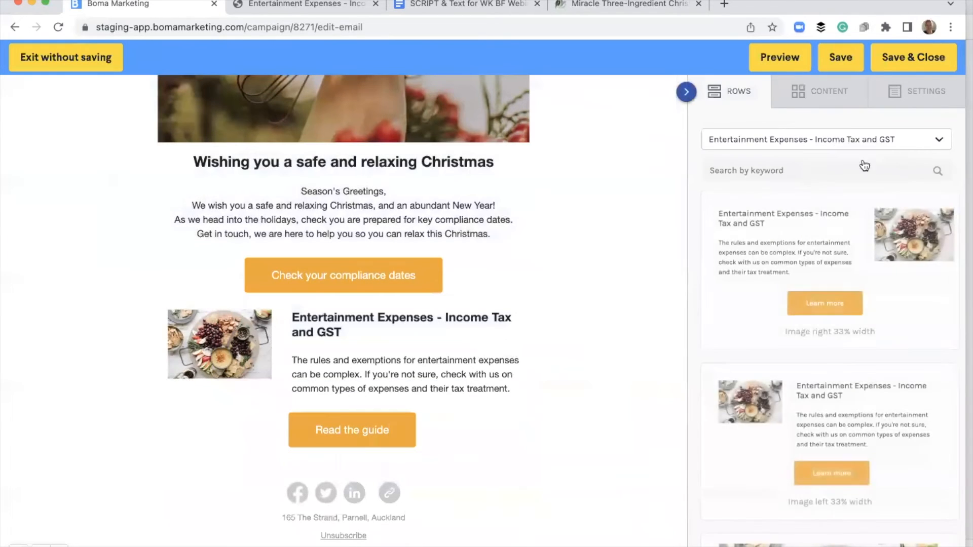
click(943, 137)
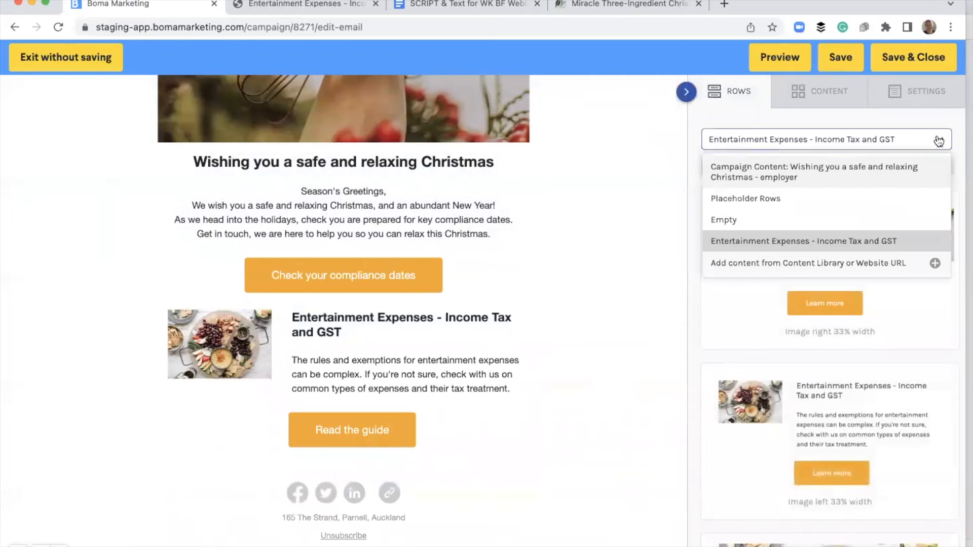
click(825, 261)
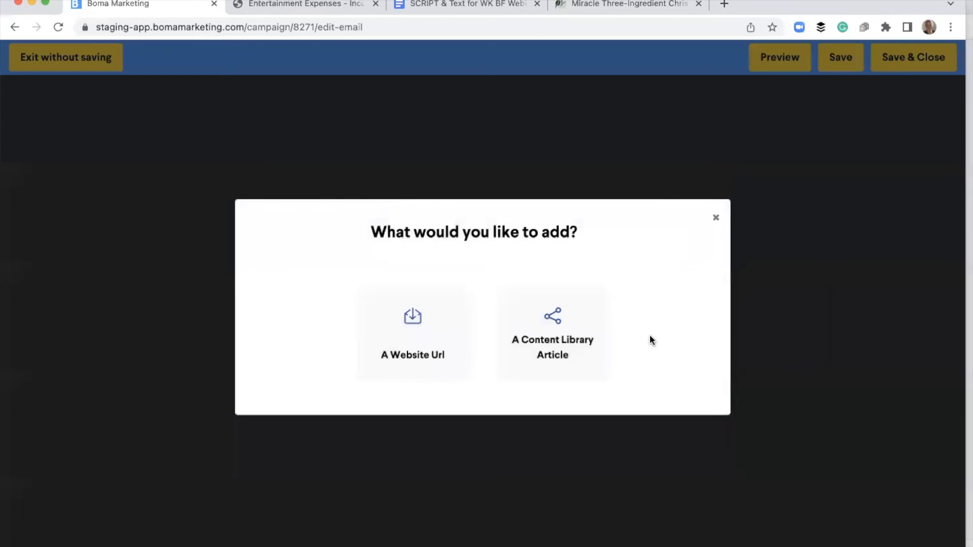
click(560, 340)
click(267, 202)
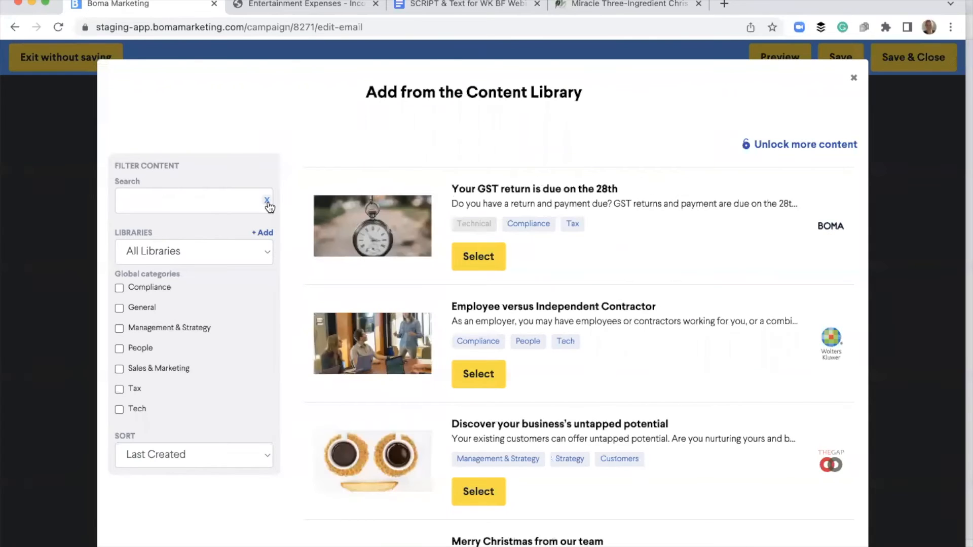
click(146, 199)
text(gifts)
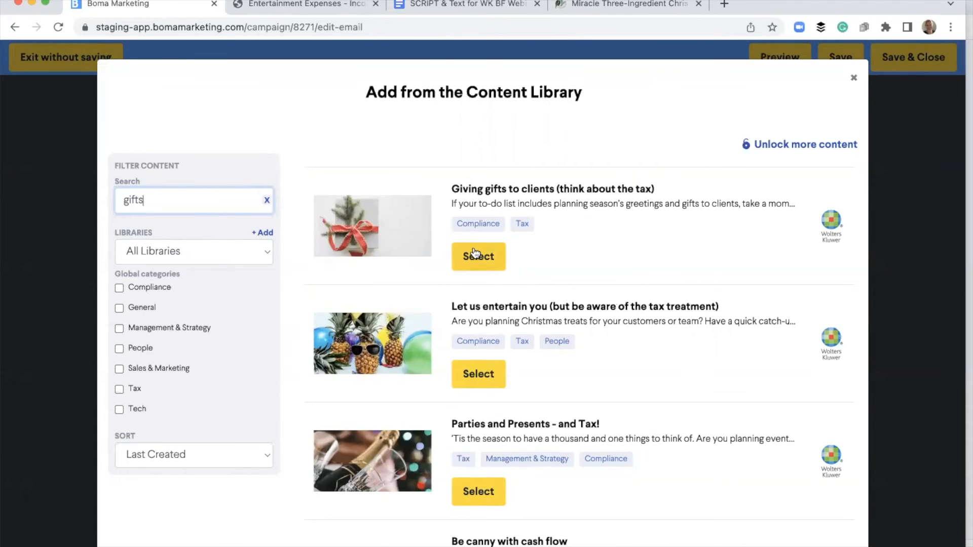
click(476, 255)
Step: Place the "Image left 33% width" row of the client gifts article below the entertainment expenses article
drag(821, 402, 397, 460)
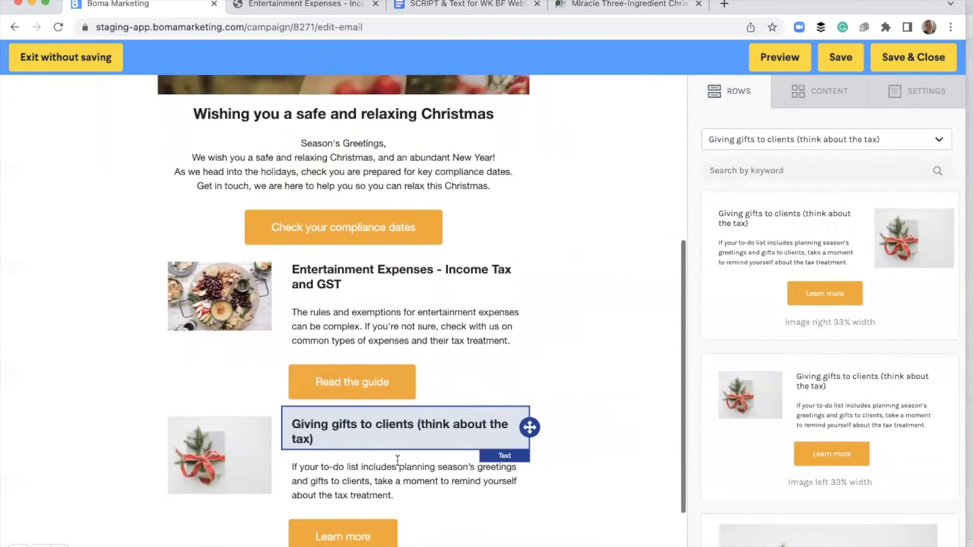
scroll(397, 460, down, 1)
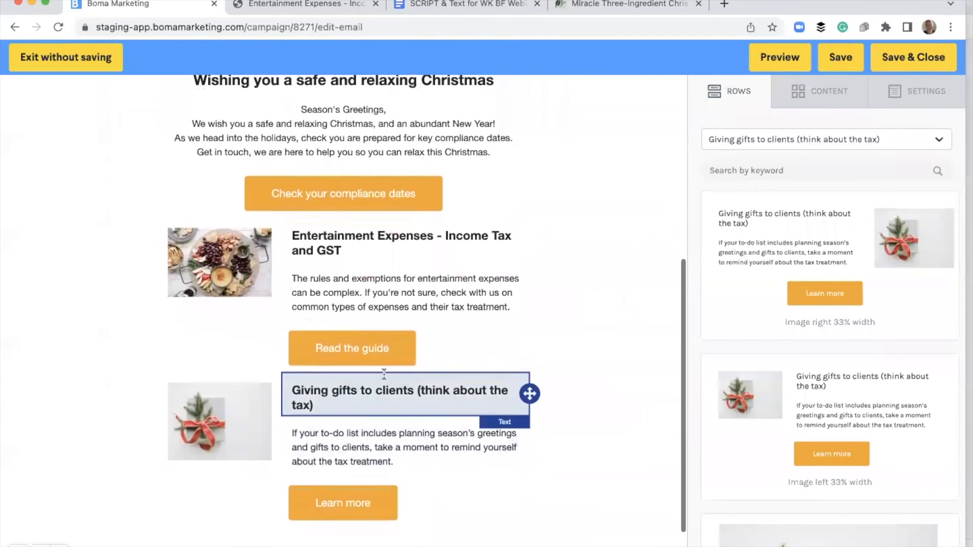
click(315, 405)
click(213, 426)
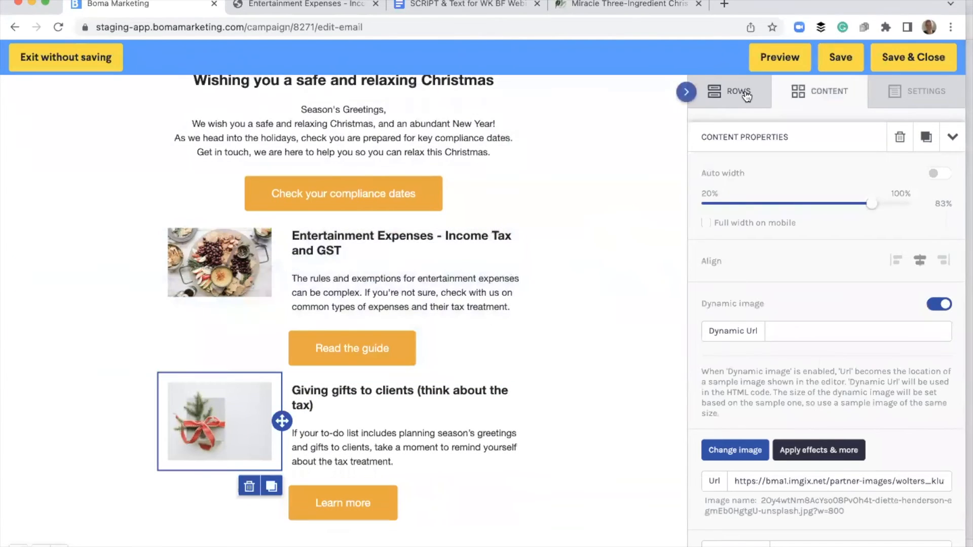
Step: Select the content library article "Five things all employers should consider in early December" as row content
click(745, 93)
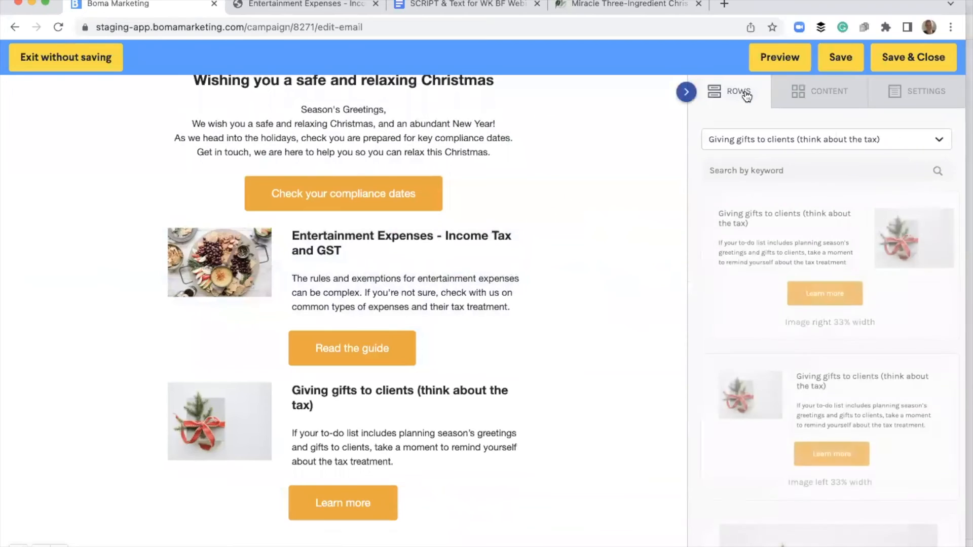
click(942, 141)
click(836, 264)
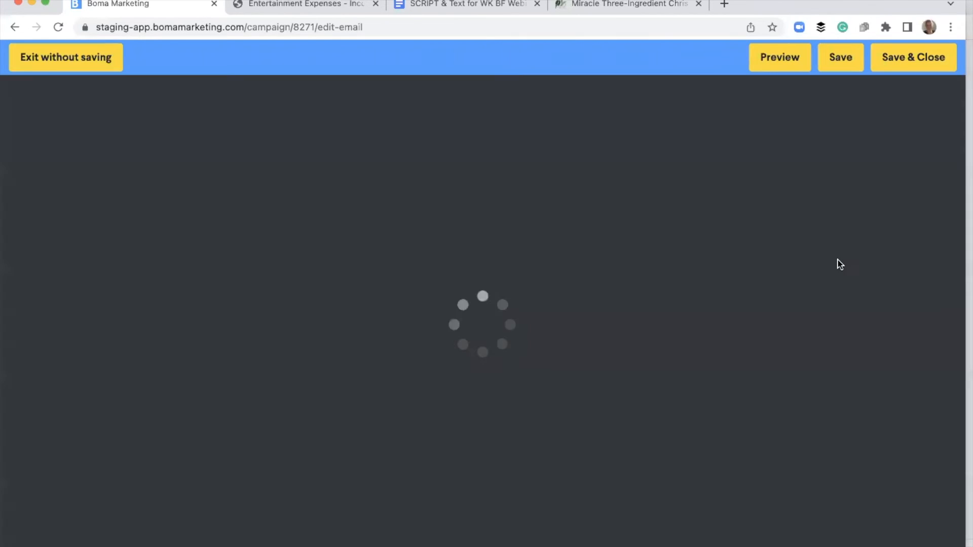
click(567, 337)
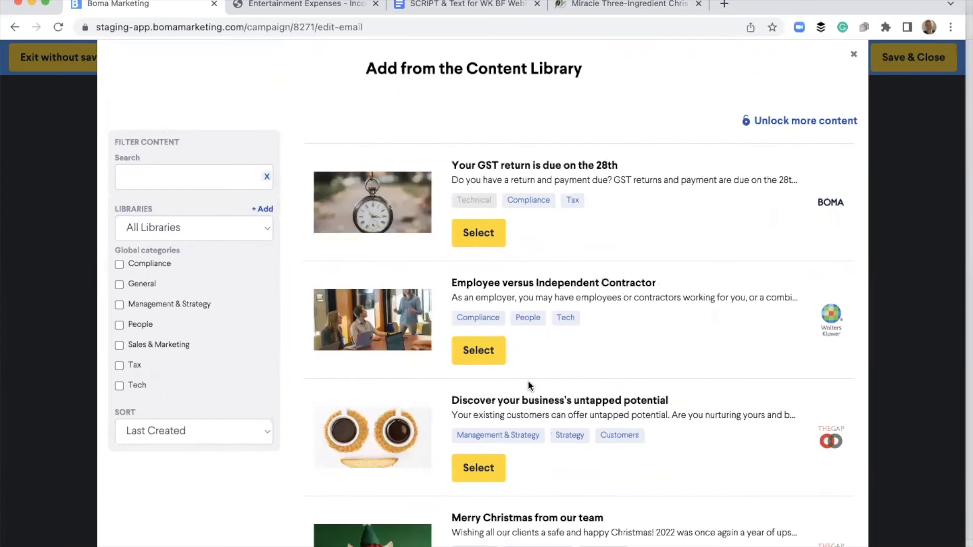
scroll(528, 386, down, 10)
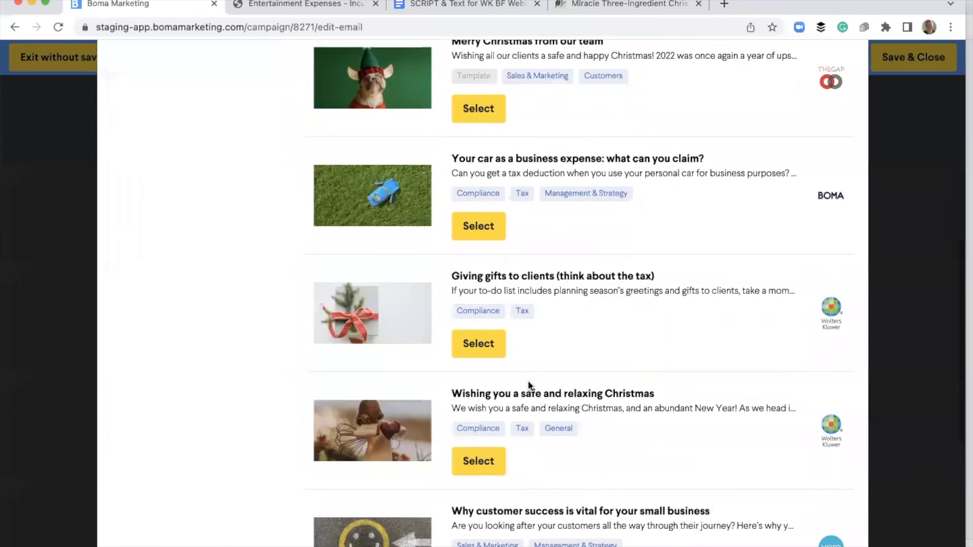
scroll(528, 380, down, 3)
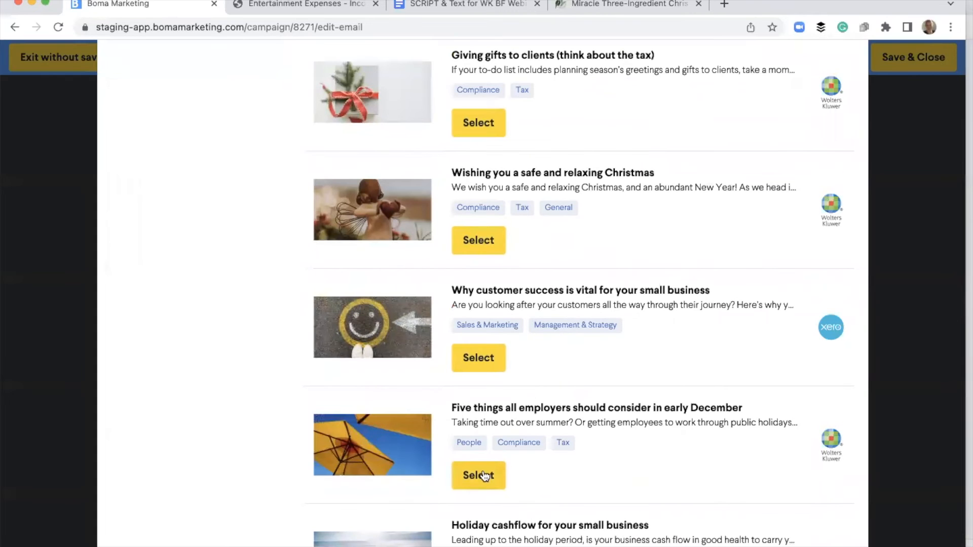
click(481, 472)
Step: Place the "Image left 33% width" row of the early December employers article below the client gifts article
drag(784, 450, 400, 528)
scroll(400, 528, down, 4)
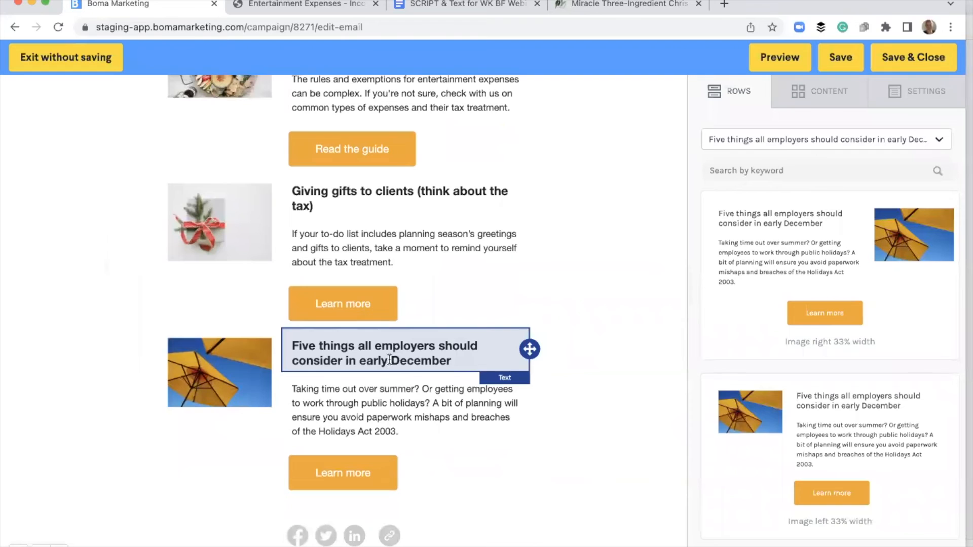
scroll(389, 360, up, 5)
scroll(389, 359, up, 2)
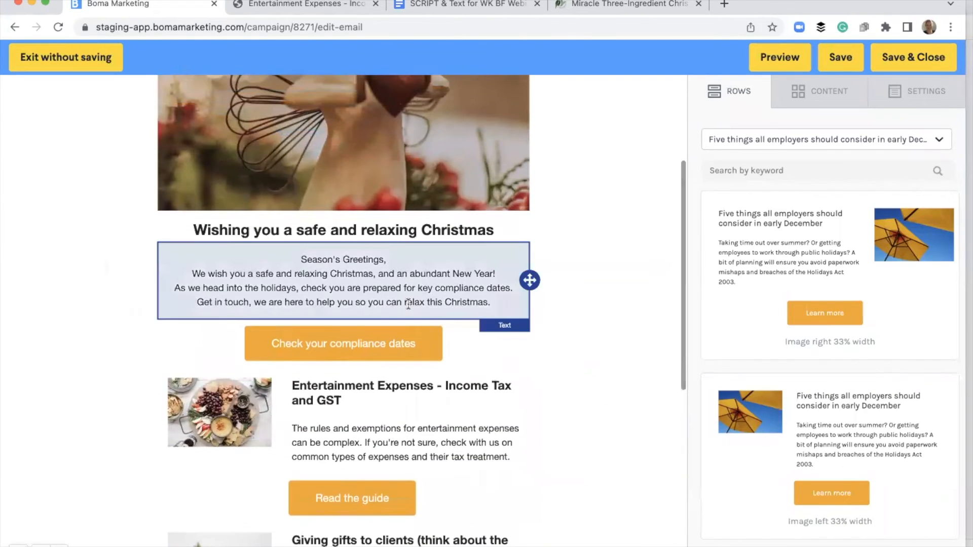
scroll(408, 304, down, 8)
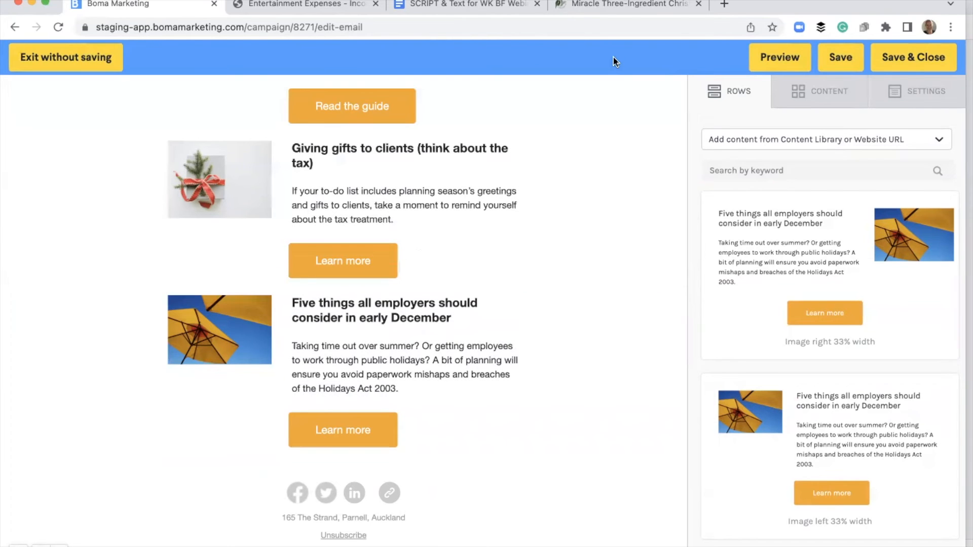
Step: Copy the web address of the Miracle Three-Ingredient Christmas Cake recipe page on langbein.com
click(632, 4)
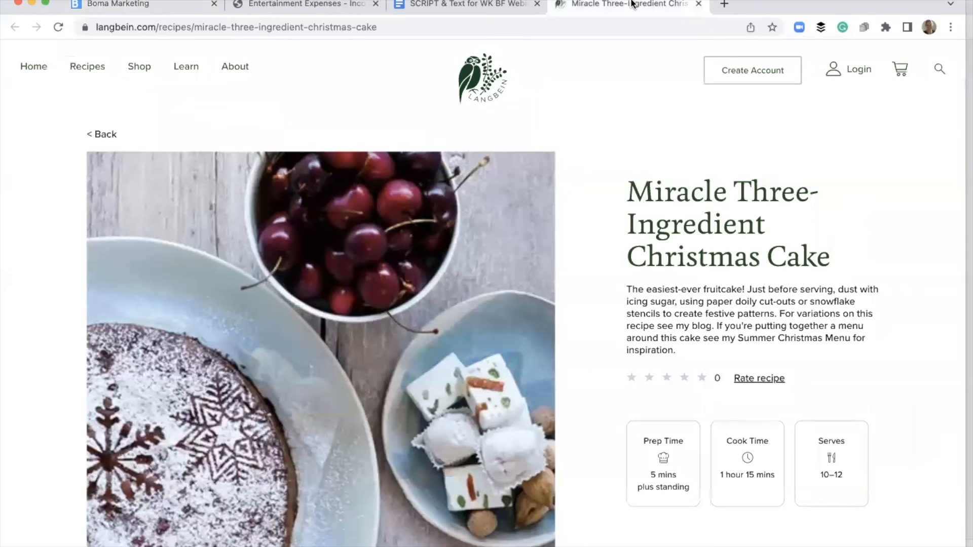
drag(386, 27, 89, 29)
key(super+c)
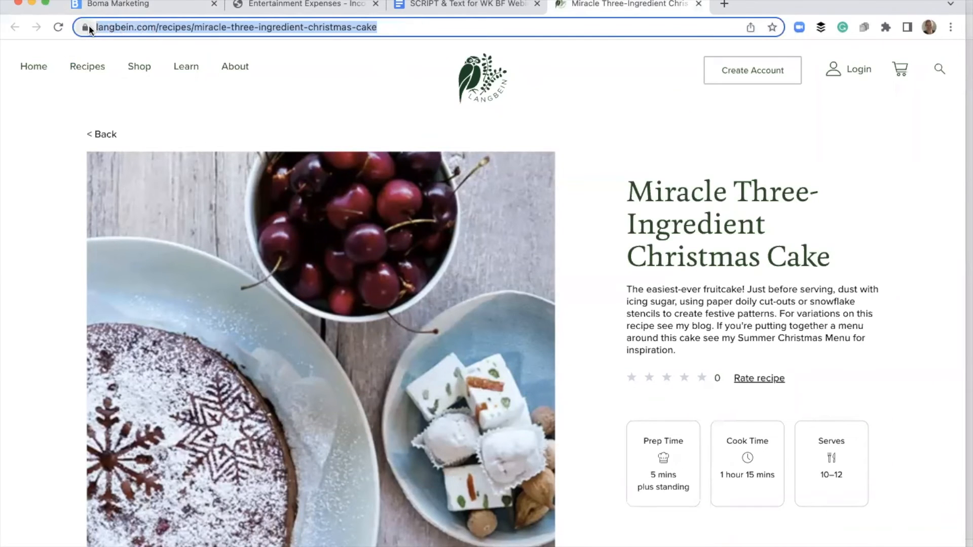
Step: Return to the BOMA email editor and add the copied Christmas cake recipe address as website row content
click(172, 5)
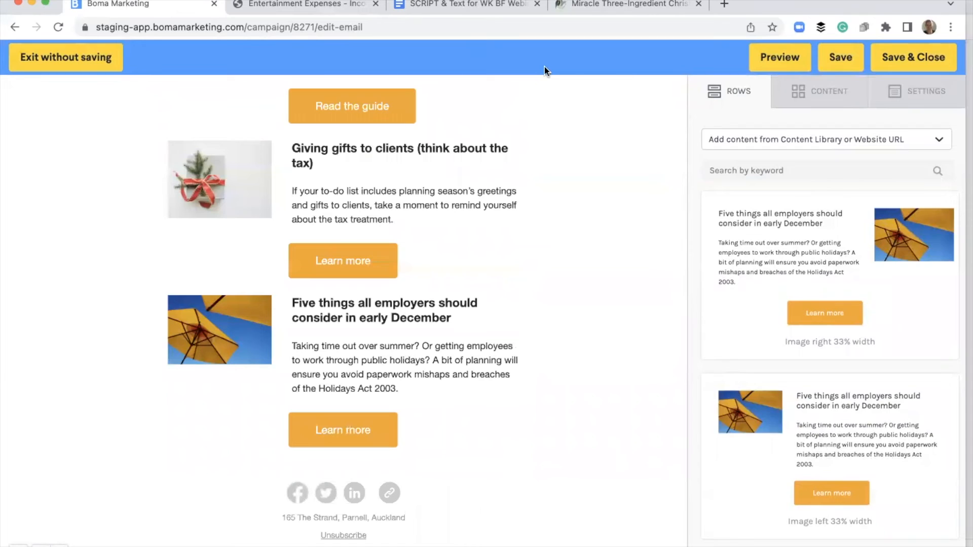
click(932, 140)
click(846, 274)
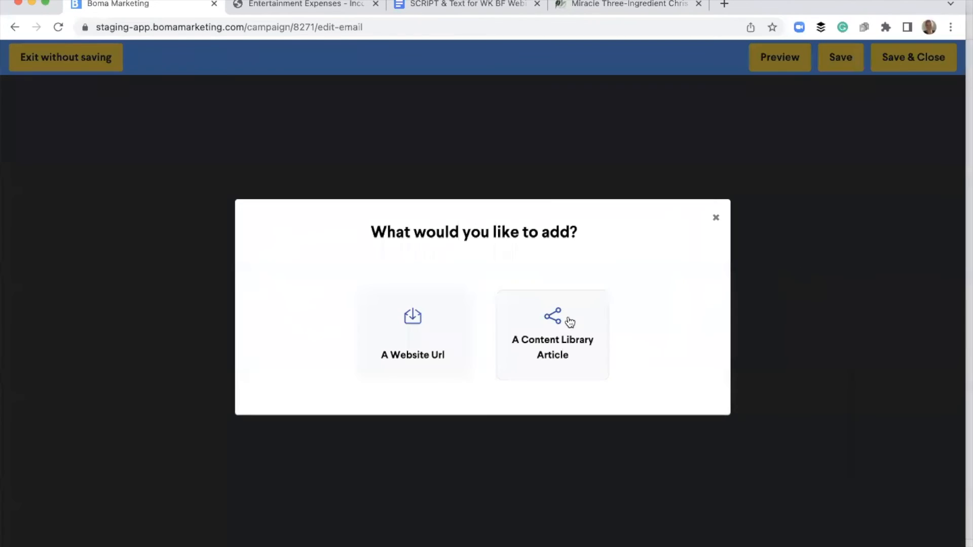
click(423, 332)
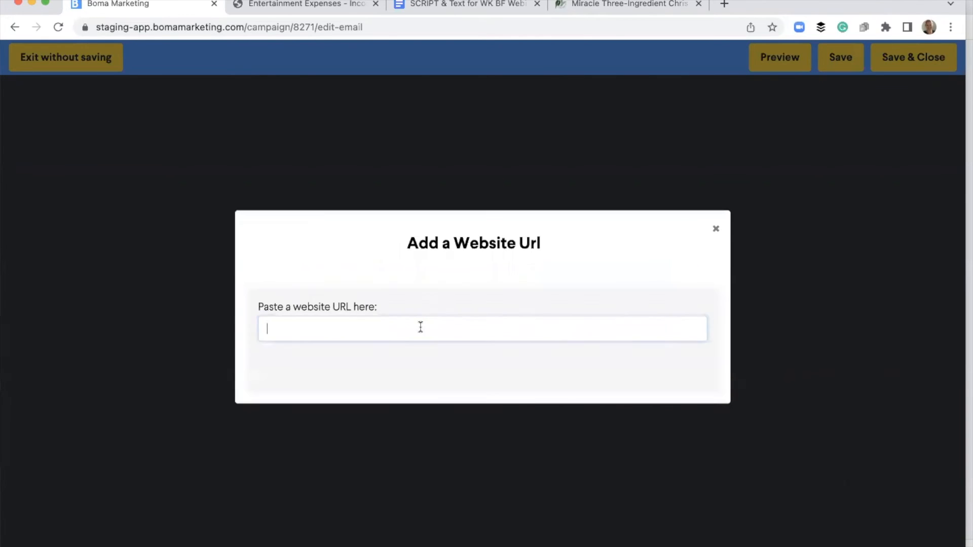
key(super+v)
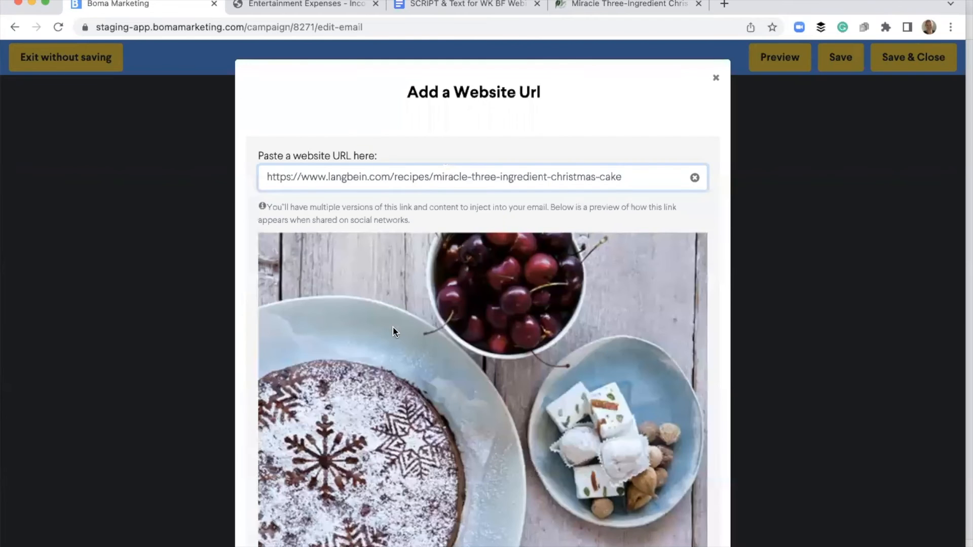
scroll(431, 364, down, 3)
scroll(431, 364, down, 3)
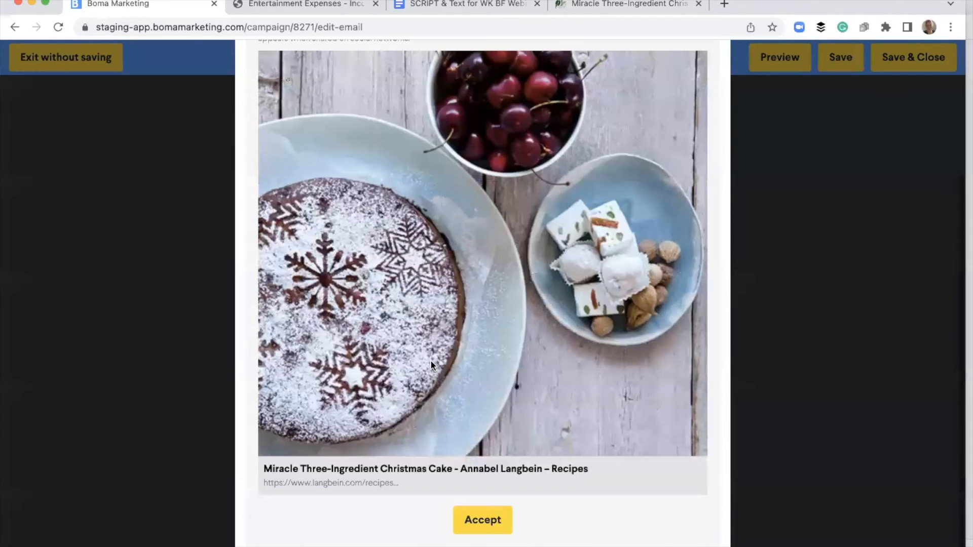
click(489, 522)
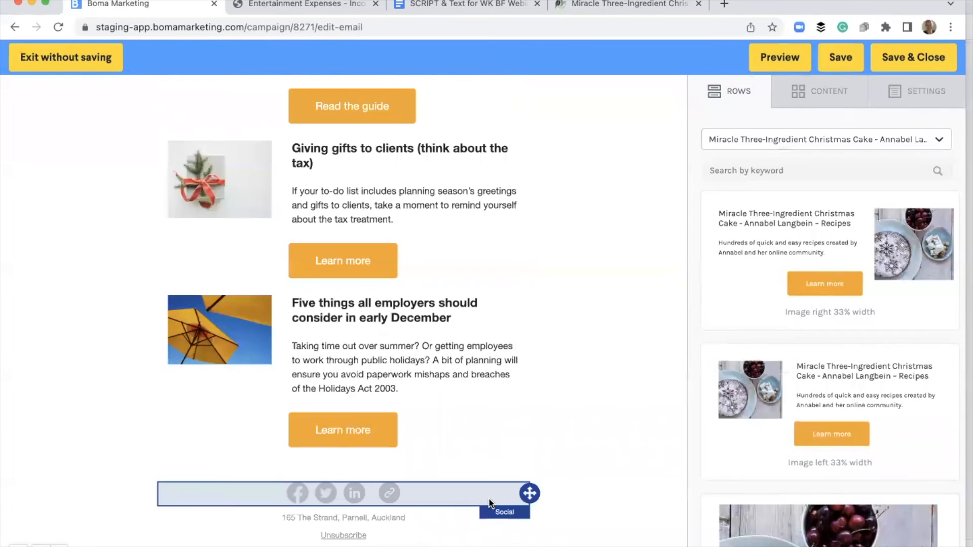
Step: Place the recipe's "Image left 33% width" row below the early December employers article and shorten its heading to "Miracle Three-Ingredient Christmas Cake"
scroll(683, 333, down, 1)
drag(843, 367, 421, 436)
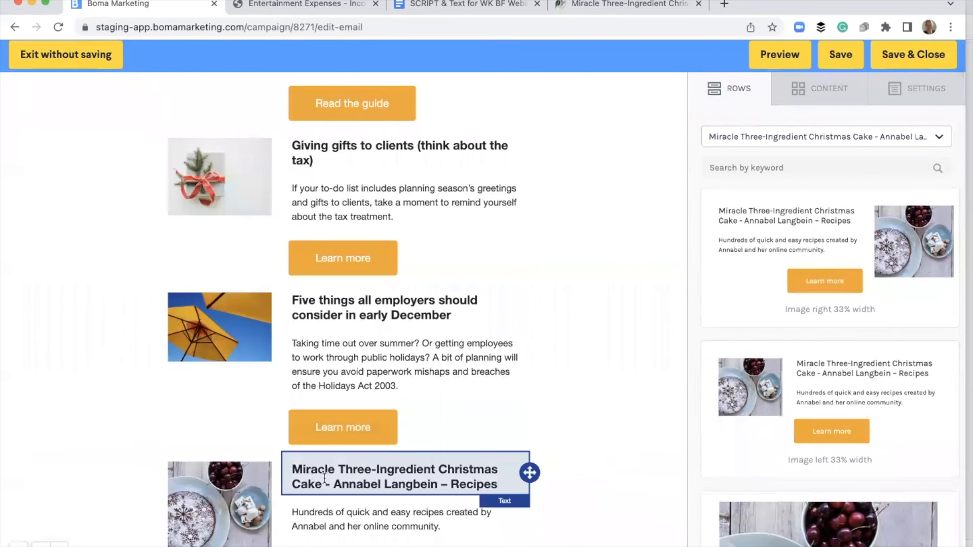
click(463, 477)
drag(499, 484, 323, 483)
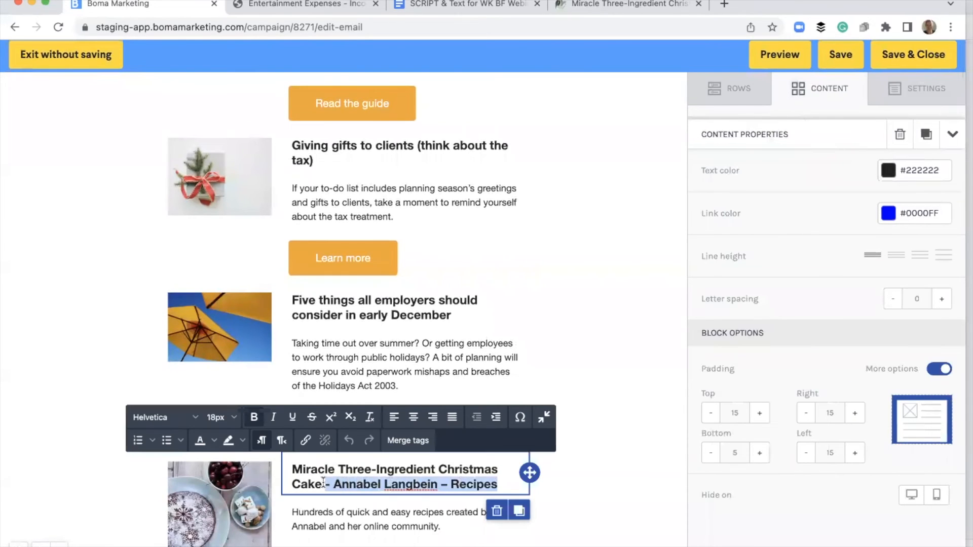
key(BackSpace)
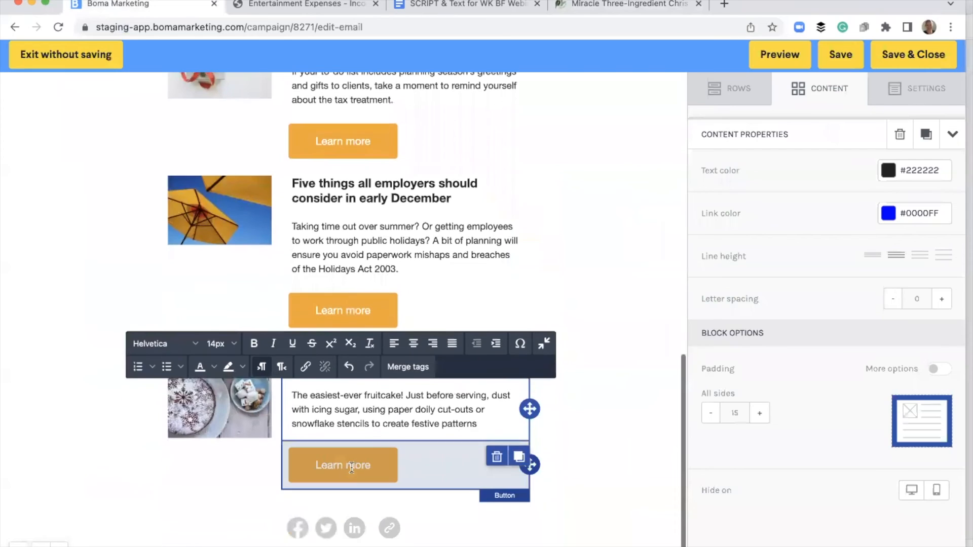
Step: Change the Christmas cake recipe's button label to "Read the recipe"
click(351, 466)
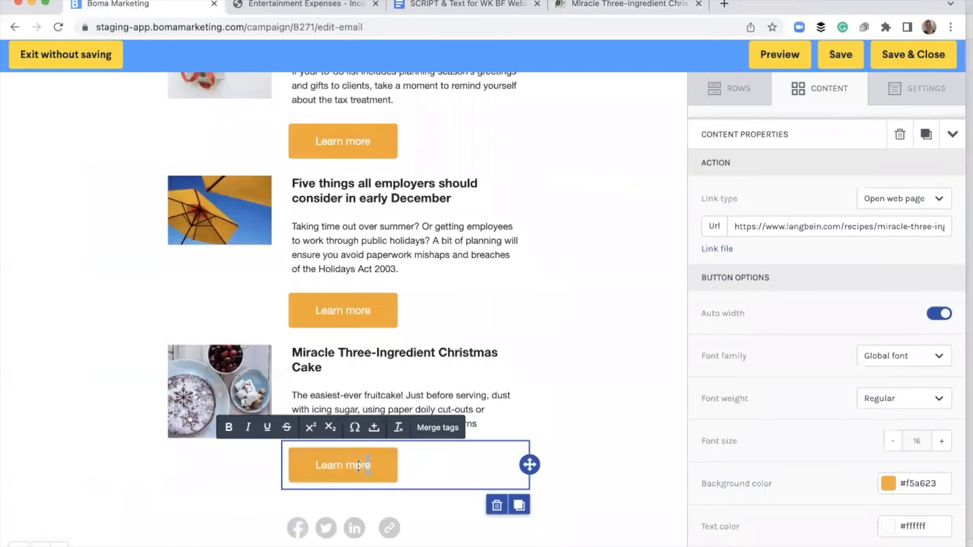
text(Read)
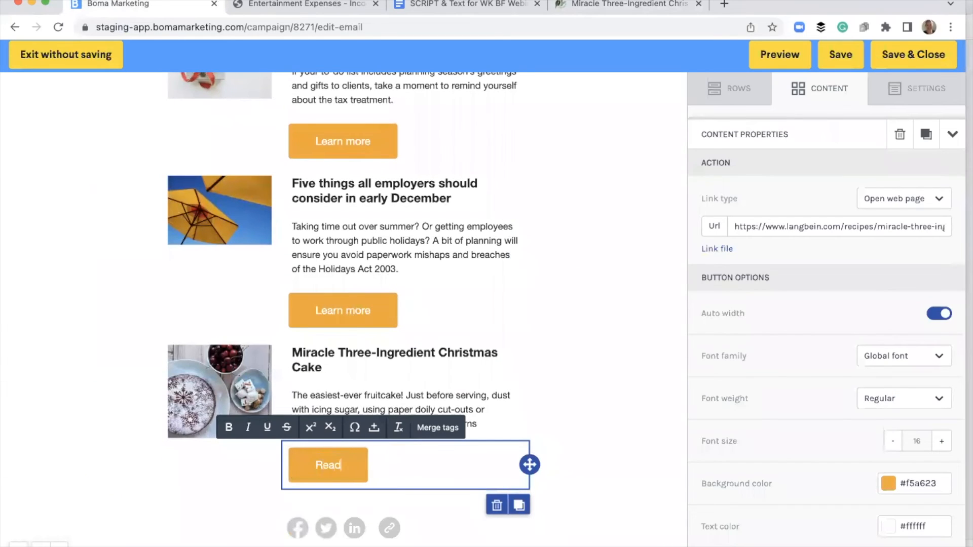
text( the recipe)
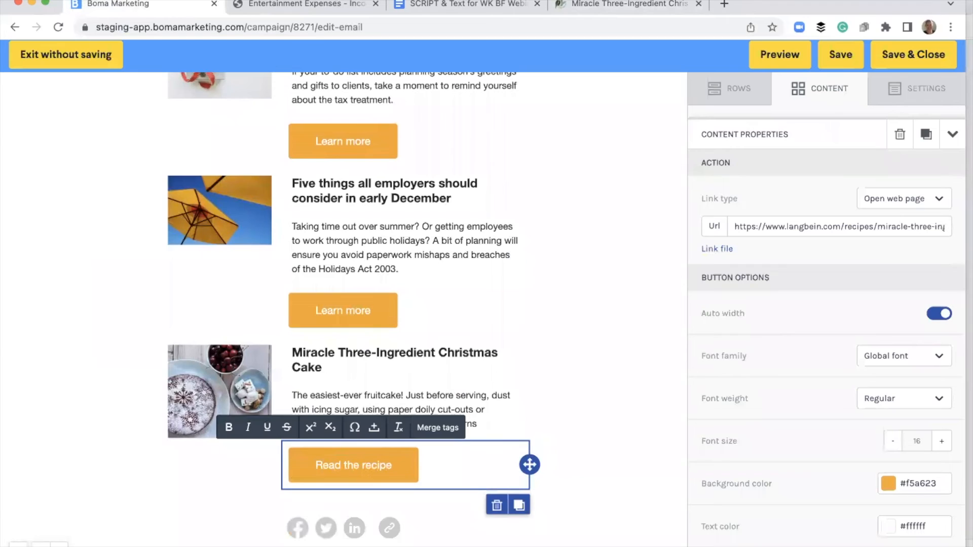
Step: Add a text block below the recipe thanking clients for 2022, giving the office closure Friday 23rd December to Monday 16th January, signed by the Huge Accounting team
scroll(380, 446, down, 1)
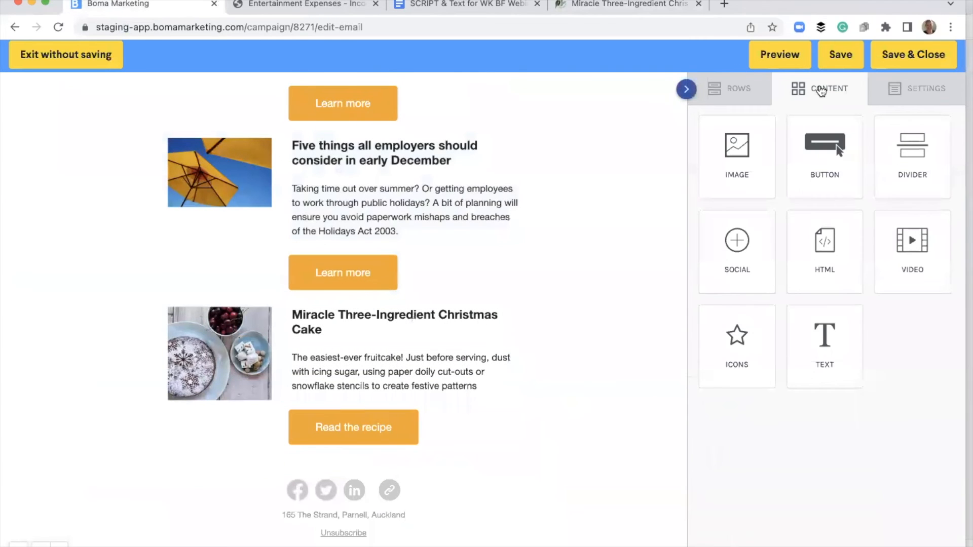
drag(827, 354, 346, 453)
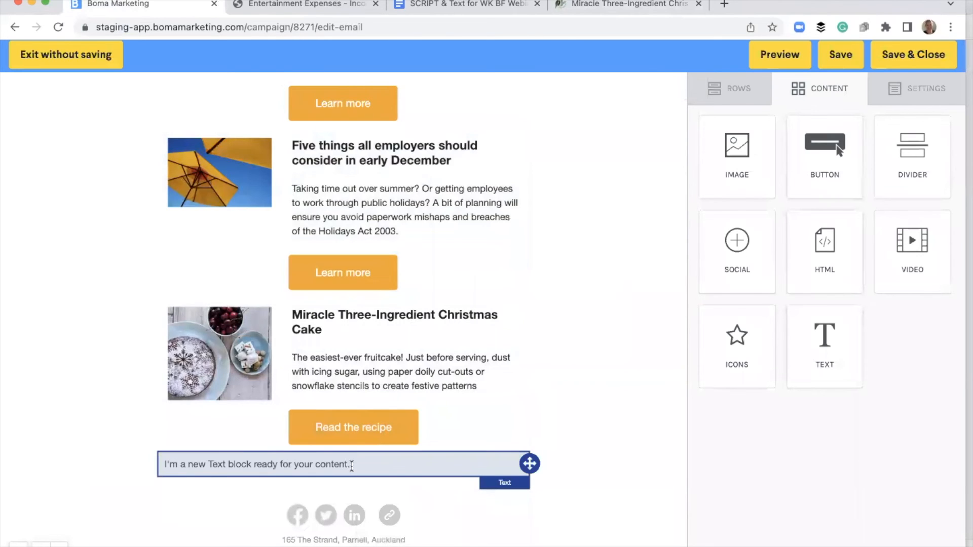
click(352, 455)
key(ctrl+a)
text(Thank you for working with us in 2022. We wish you a very Happy Christmas and look forward to supporting your growth in 2023.  Our office will be closed on Friday 23rd December to Monday 16th January.  From the team at Huge Accounting)
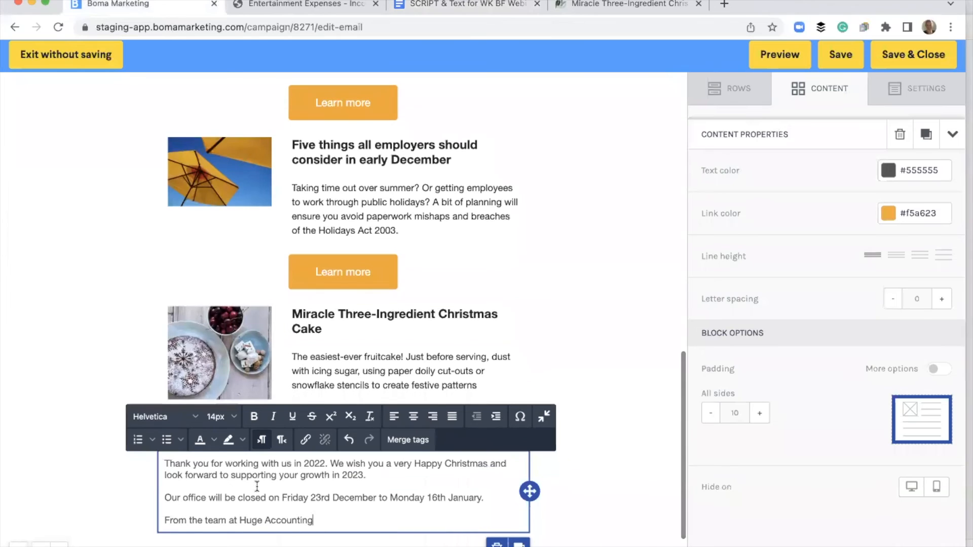
Step: Check the finished email layout from the closing message upward, then save the email and close the editor
scroll(257, 486, down, 2)
scroll(257, 486, down, 1)
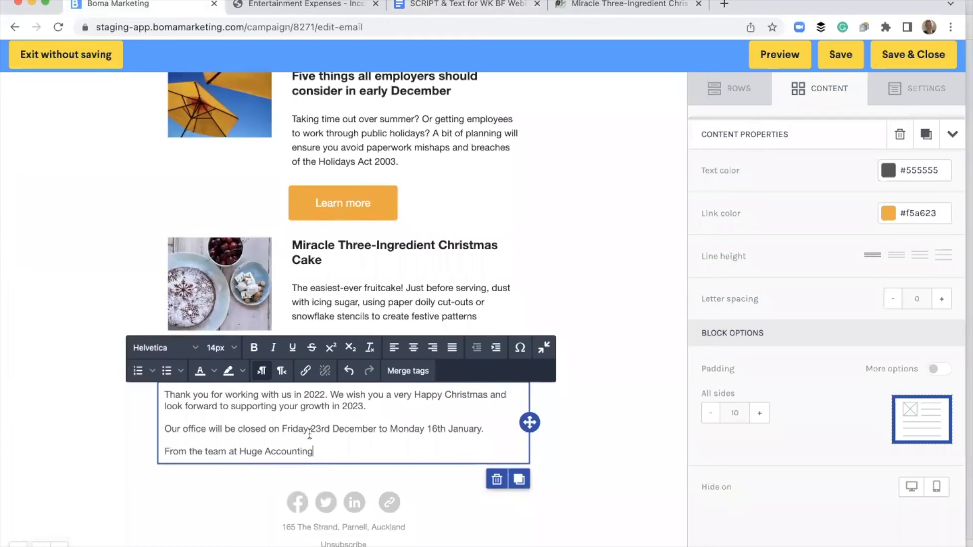
scroll(309, 435, up, 14)
scroll(309, 434, up, 2)
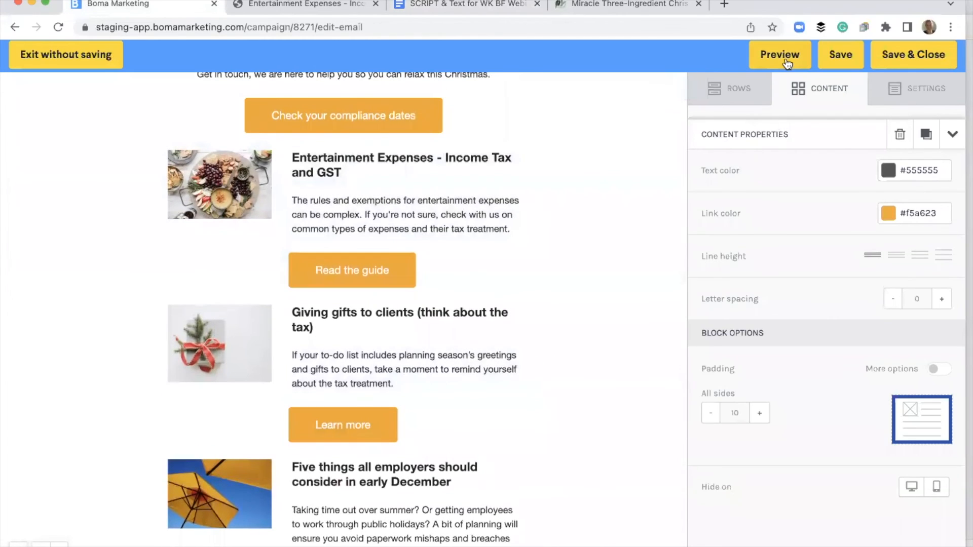
click(902, 60)
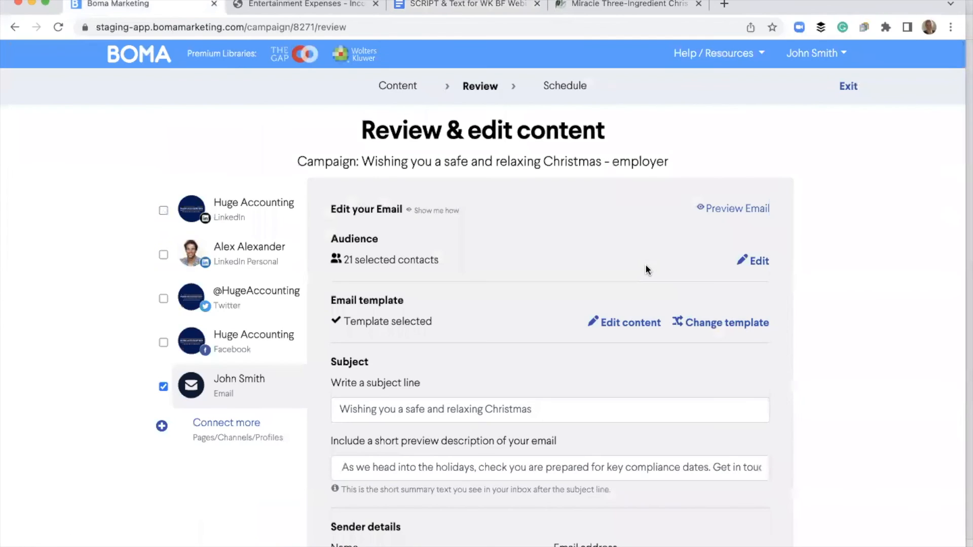
Step: Open the email preview and examine the whole message from the header image to the closing note
scroll(647, 266, down, 1)
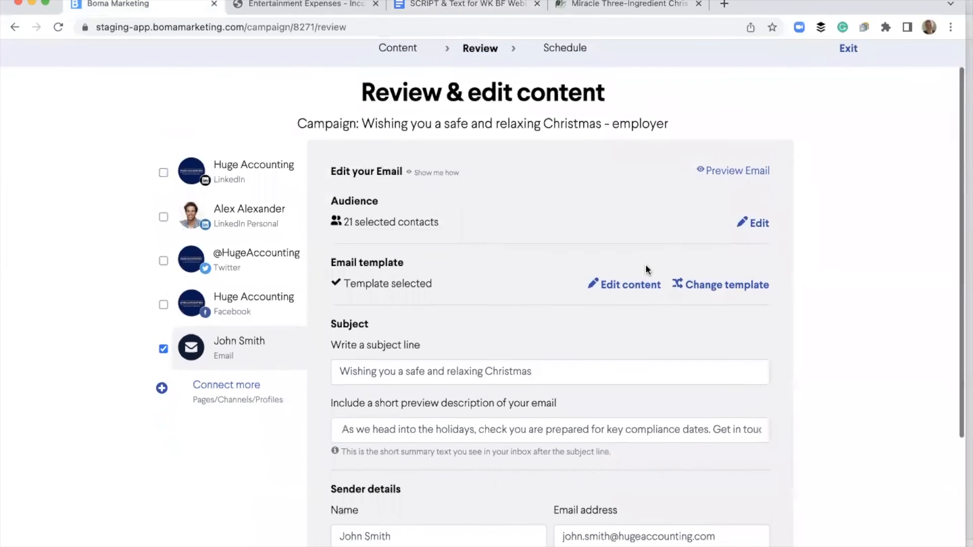
click(740, 174)
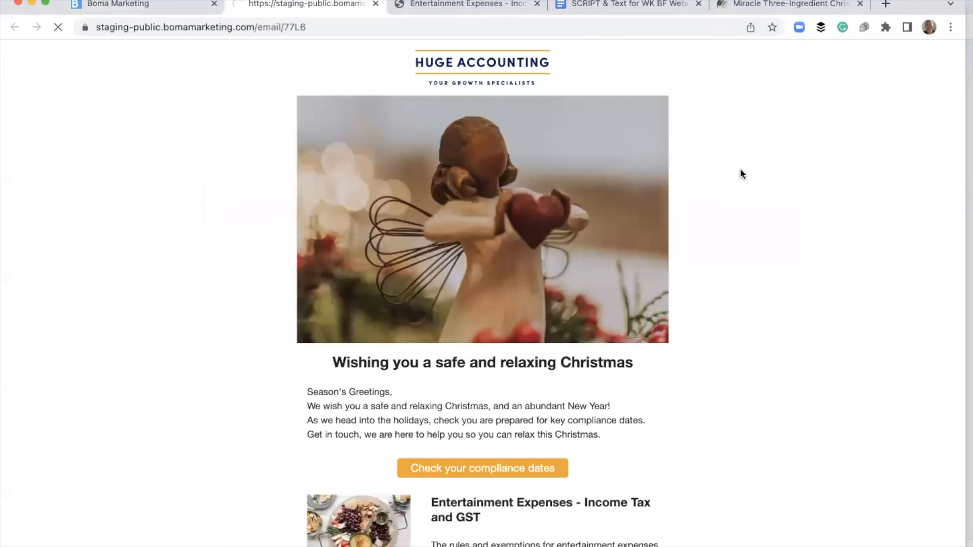
scroll(643, 333, down, 2)
scroll(644, 334, down, 6)
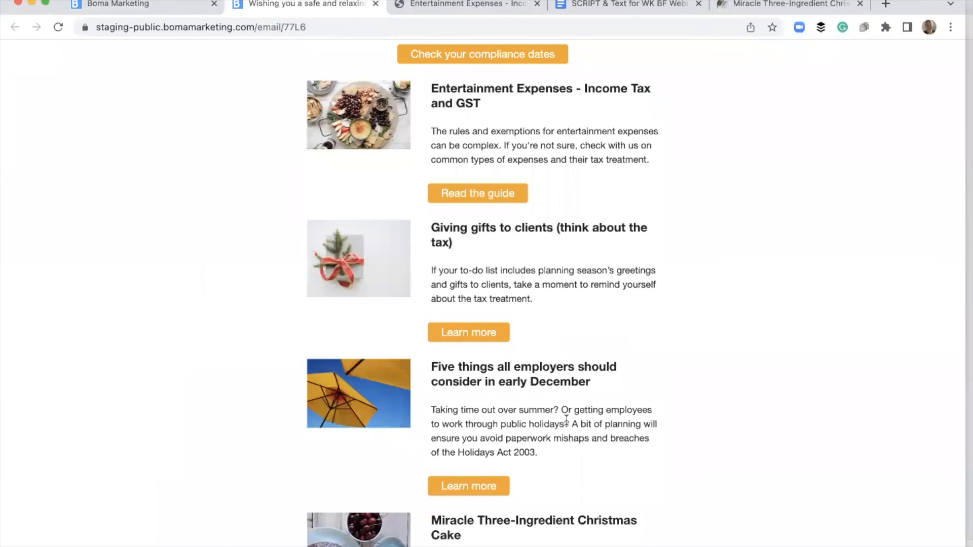
scroll(567, 413, down, 4)
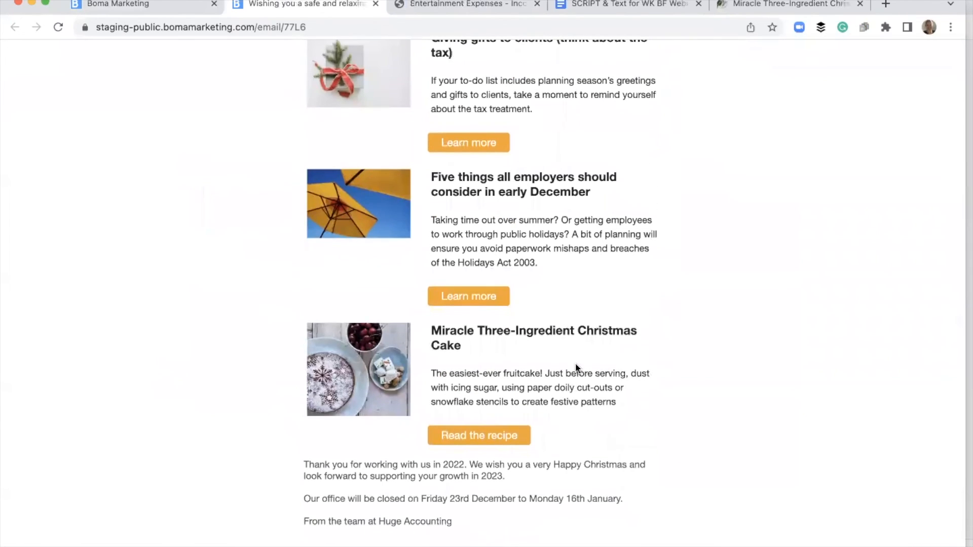
scroll(576, 363, up, 5)
scroll(576, 362, up, 7)
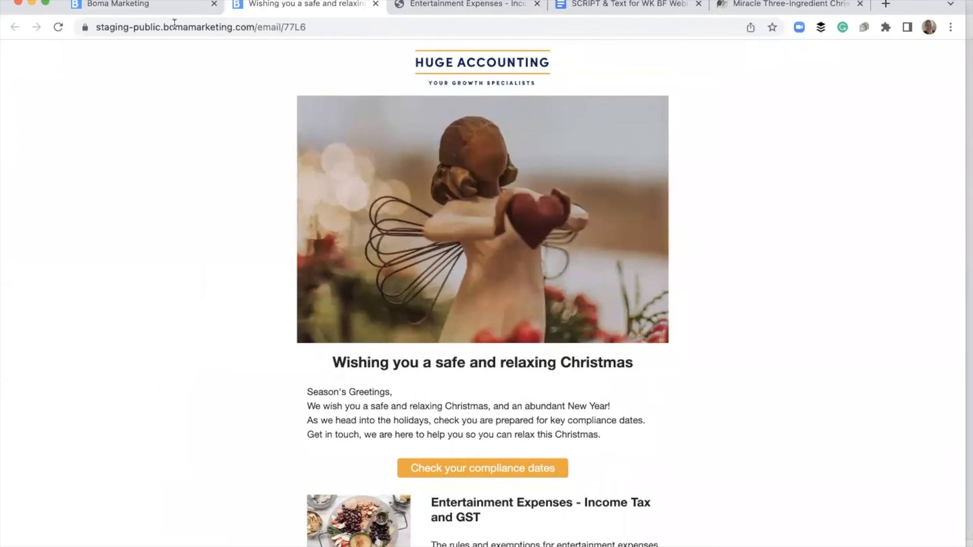
Step: Return to the campaign review page and send a test email
click(164, 6)
scroll(398, 223, down, 3)
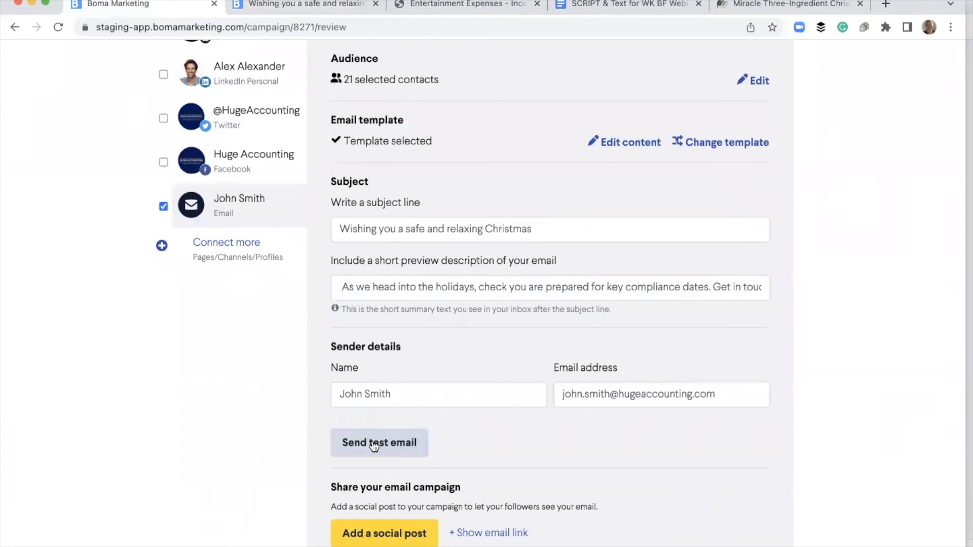
click(373, 444)
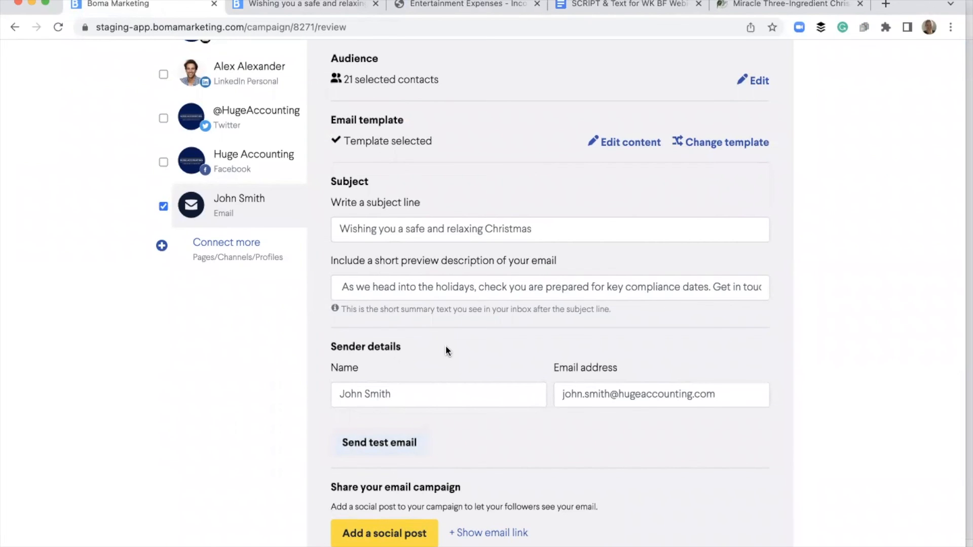
Step: Add a social post sharing the email campaign to all connected social channels
scroll(447, 350, down, 2)
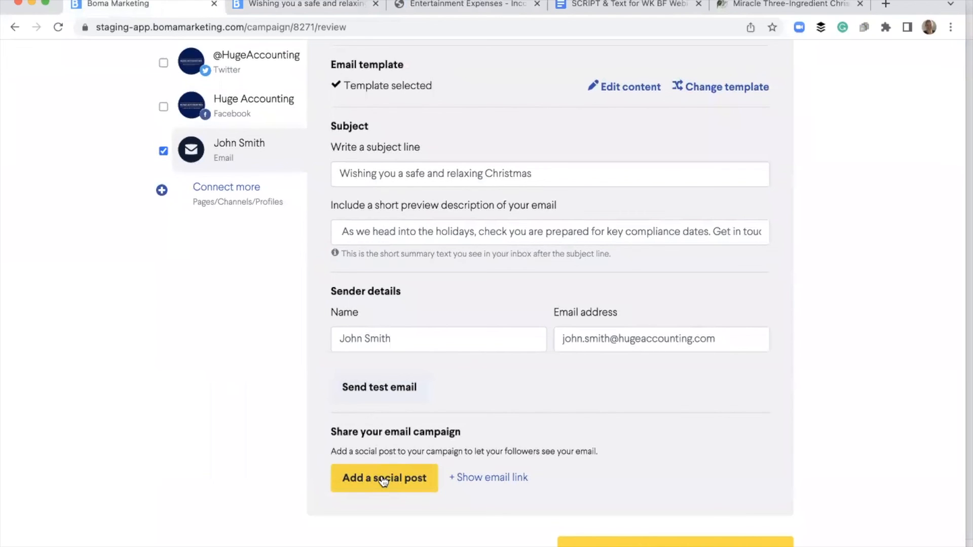
click(383, 479)
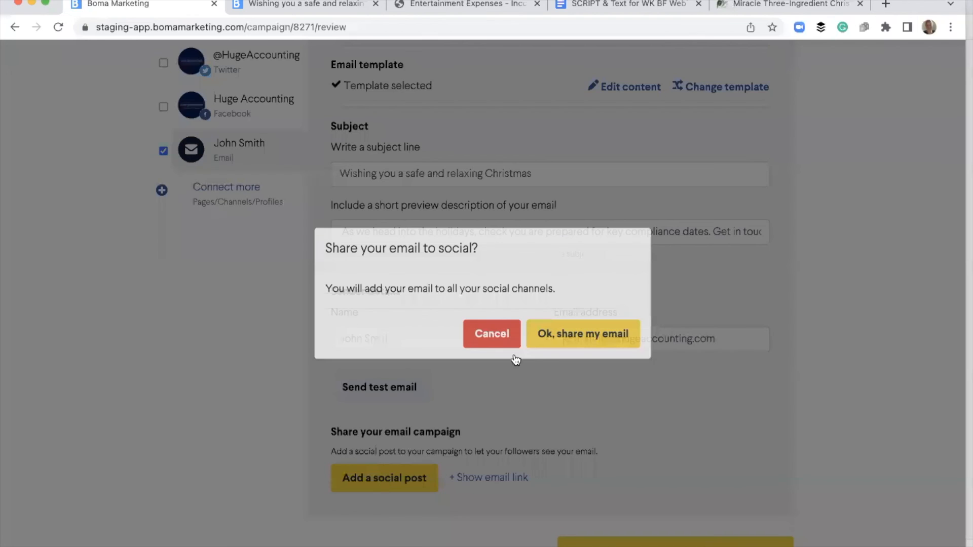
click(577, 349)
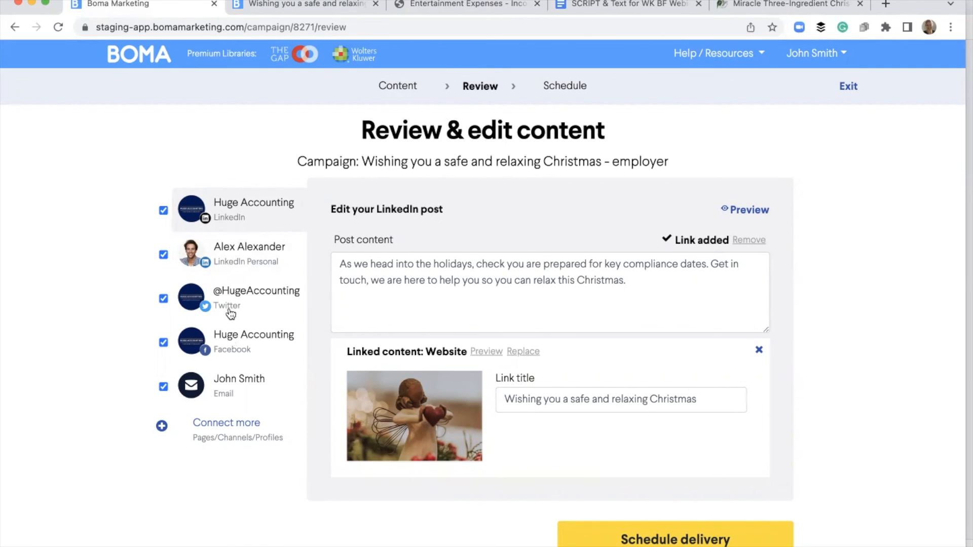
Step: Insert the placeholder text "our office is closing ethjdjaslsdj" before "Get in touch" in the Huge Accounting LinkedIn post, and preview the post
click(710, 261)
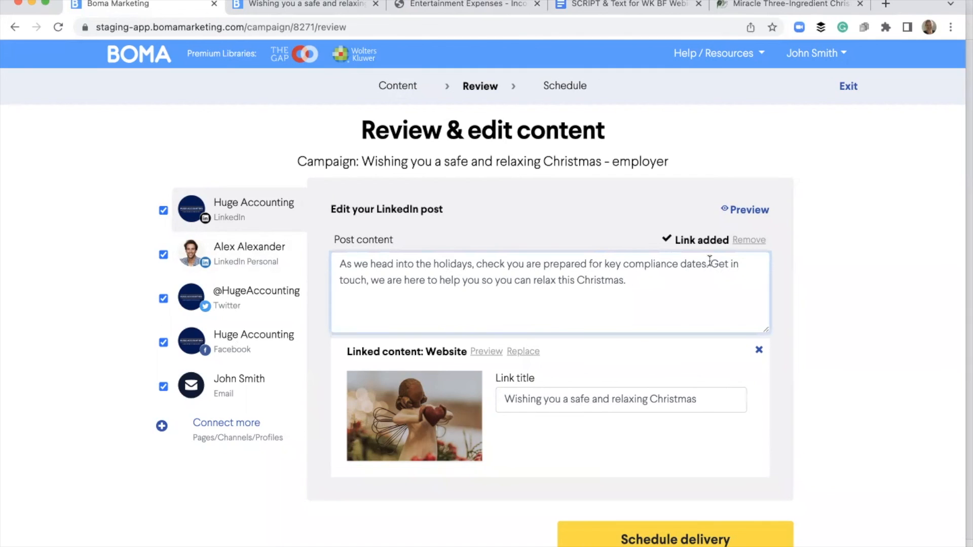
text(our office )
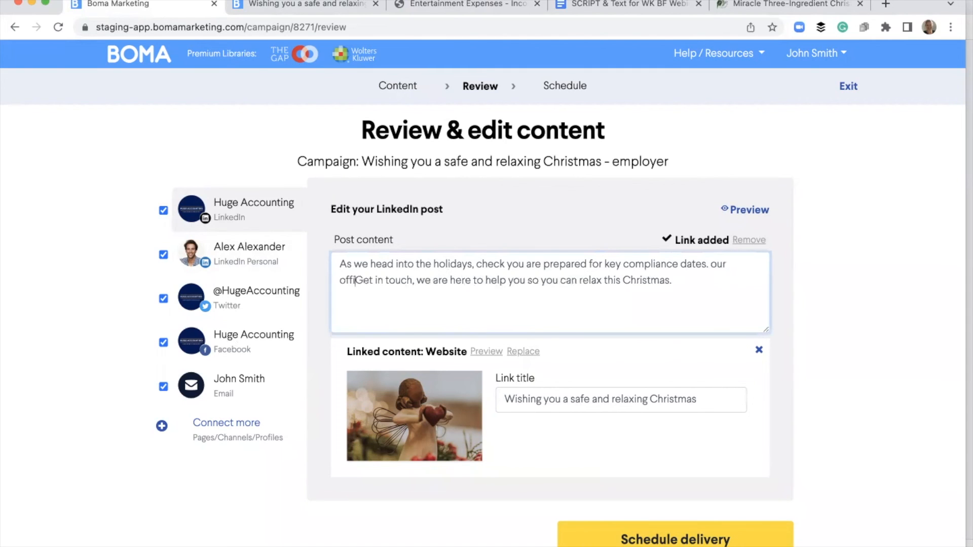
text(is closing ethjdj)
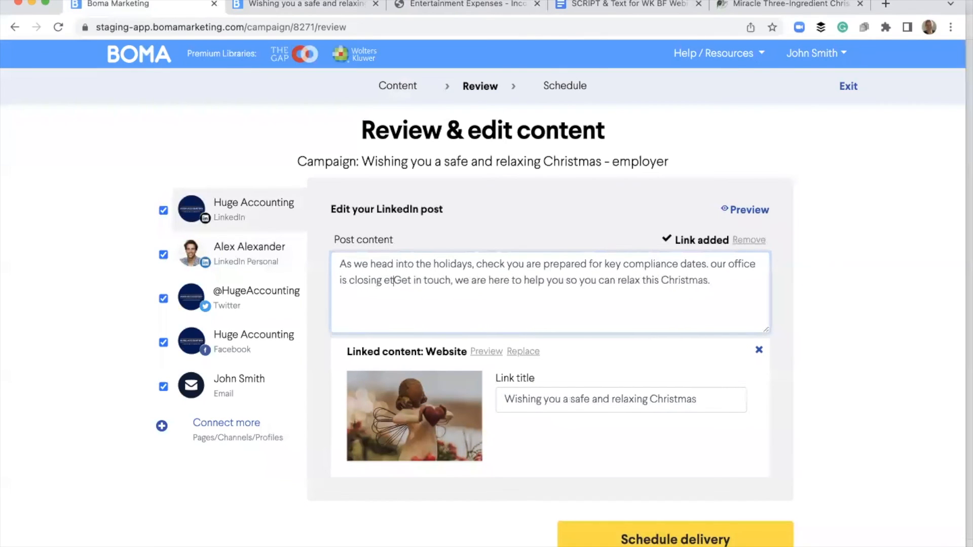
text(aslsdj)
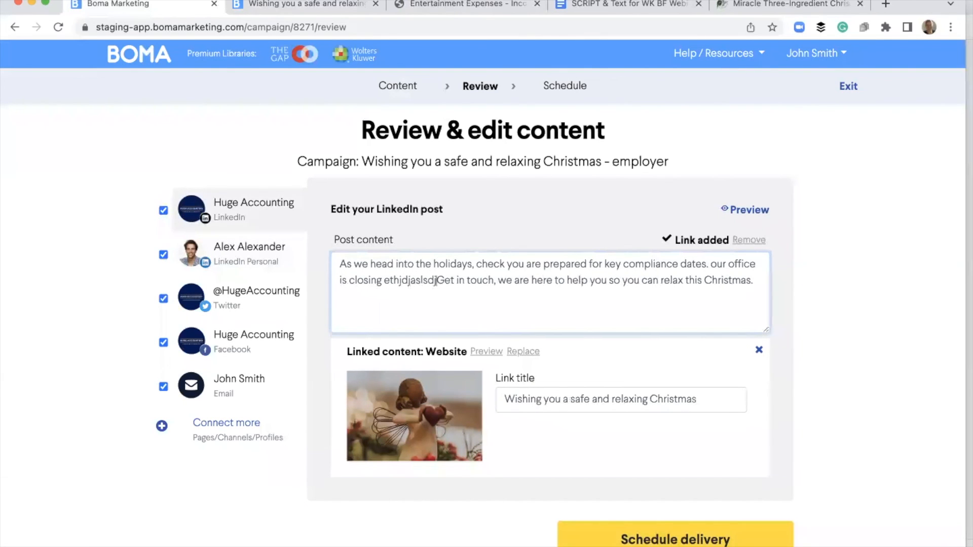
click(739, 209)
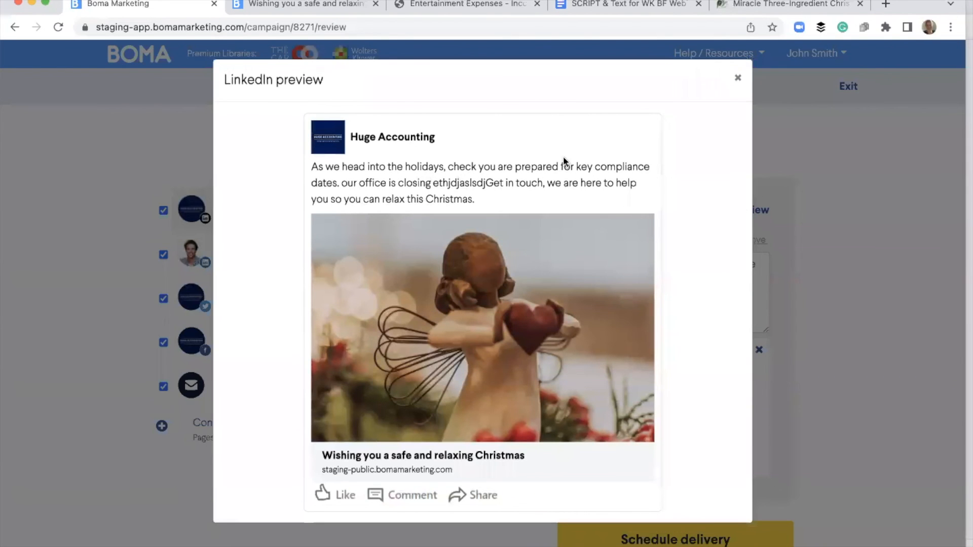
click(736, 76)
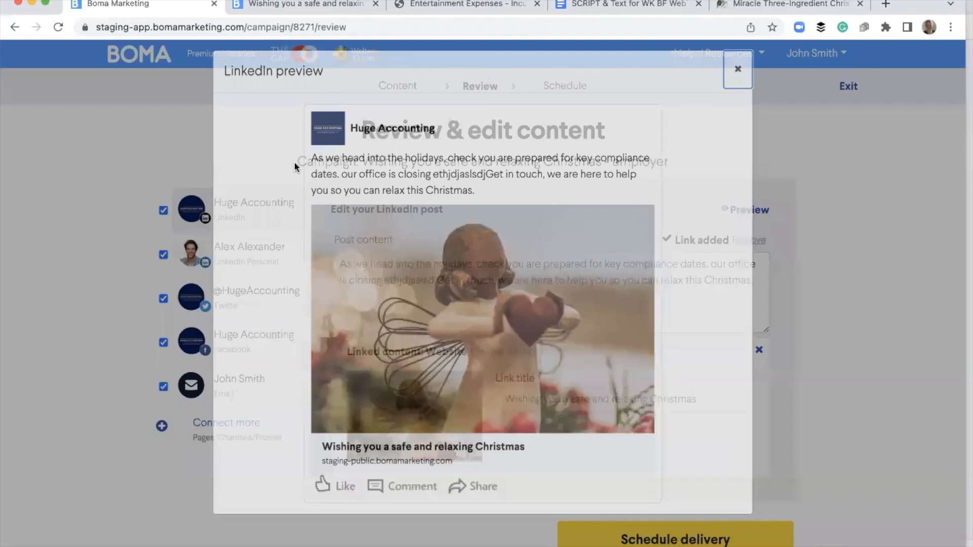
Step: Preview the Twitter post, view its linked web version of the email down to the articles, and return to the campaign review page
click(266, 305)
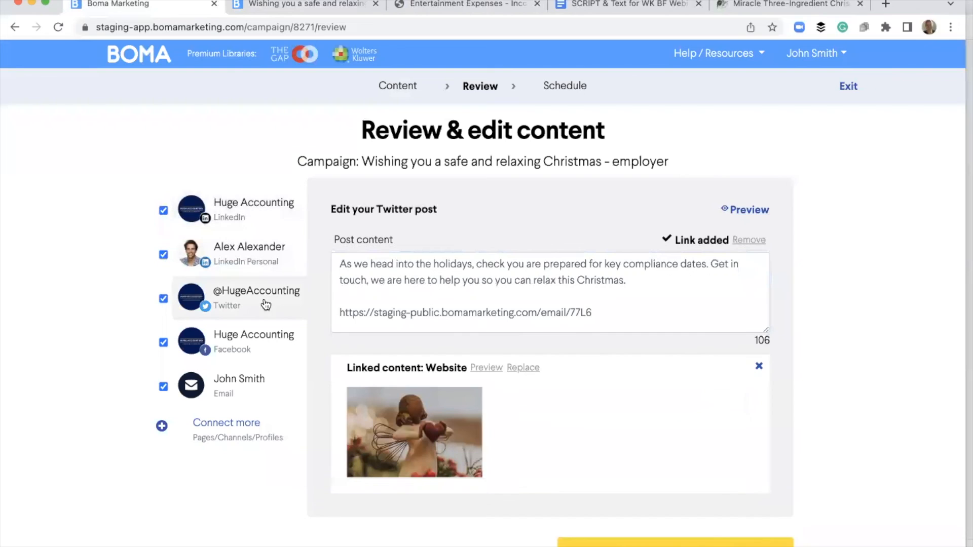
click(749, 209)
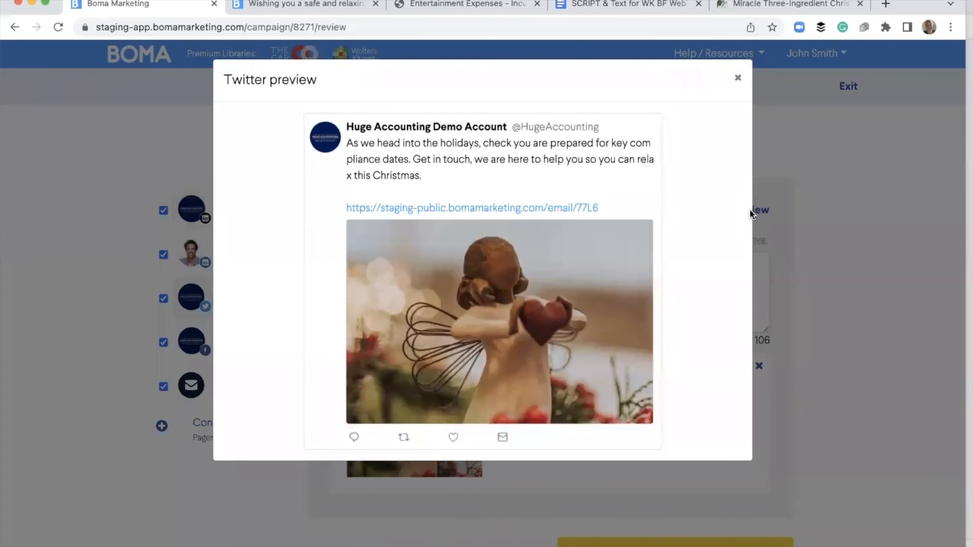
click(739, 80)
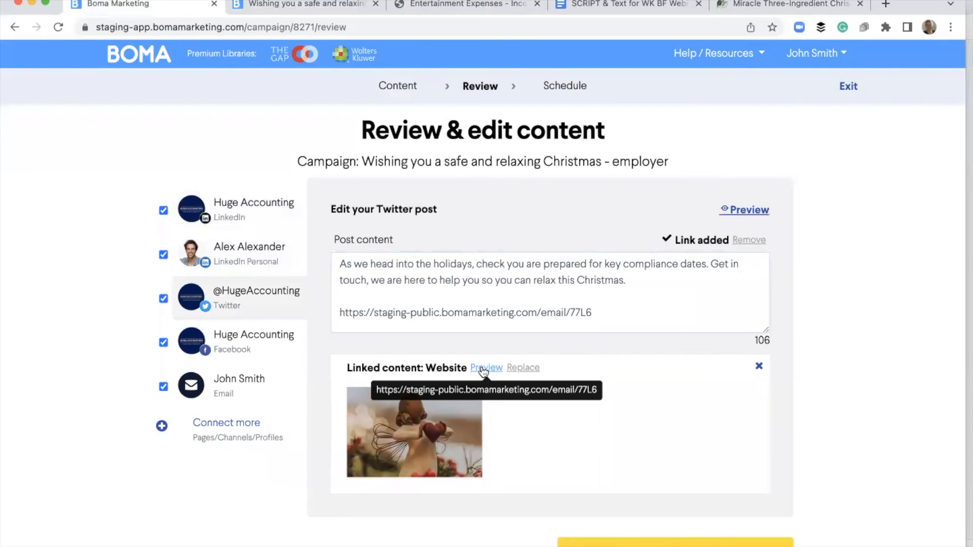
click(484, 372)
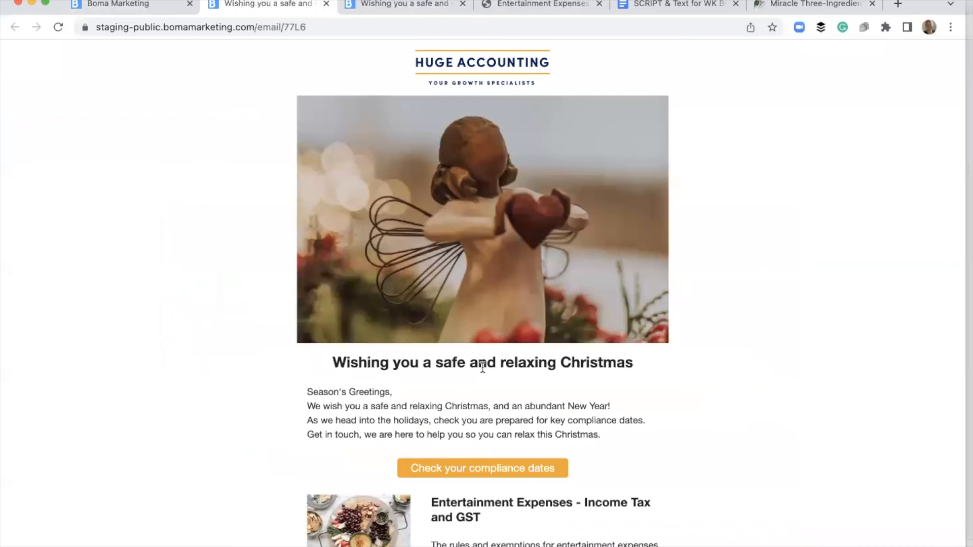
scroll(483, 369, down, 10)
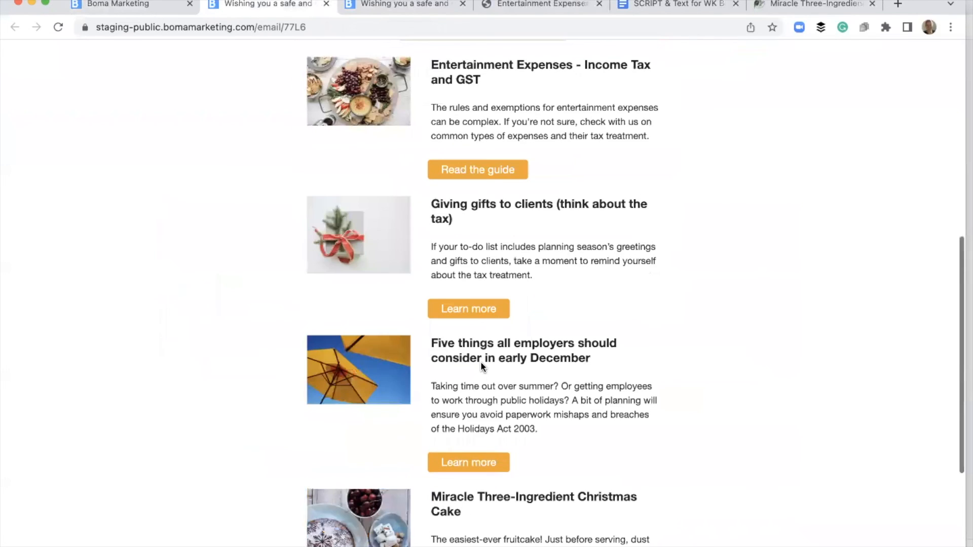
click(160, 6)
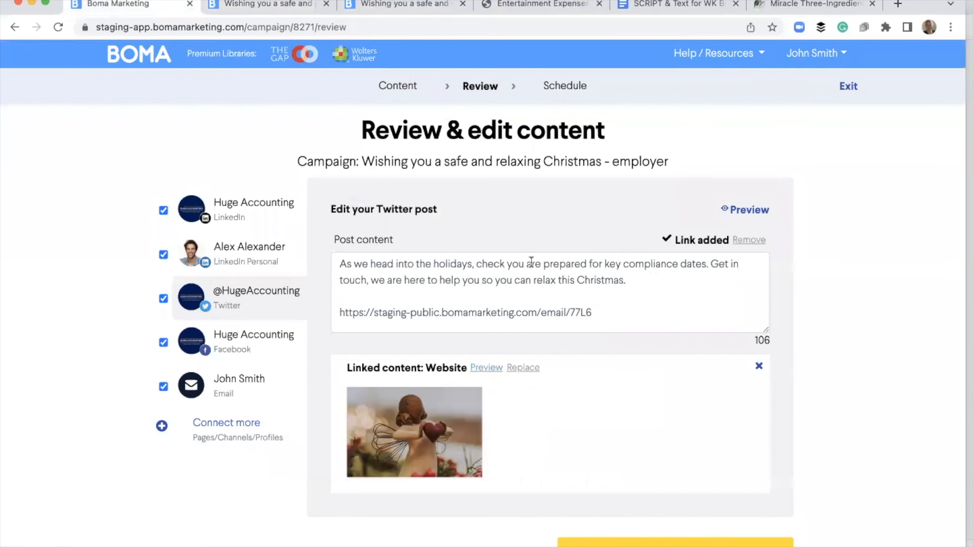
Step: Schedule the campaign for delivery on November 18, 2022 at 12:00 PM in the Australia/Sydney timezone
click(663, 542)
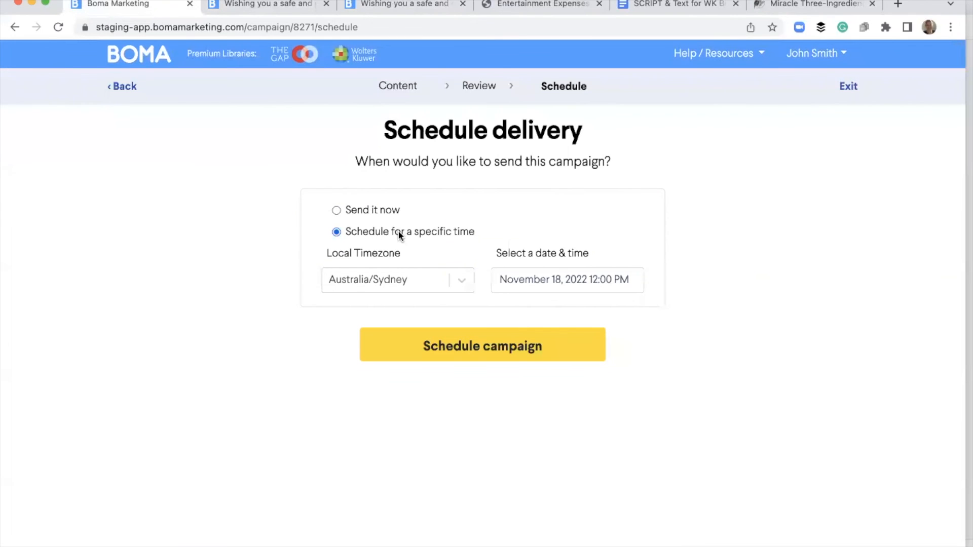
click(491, 350)
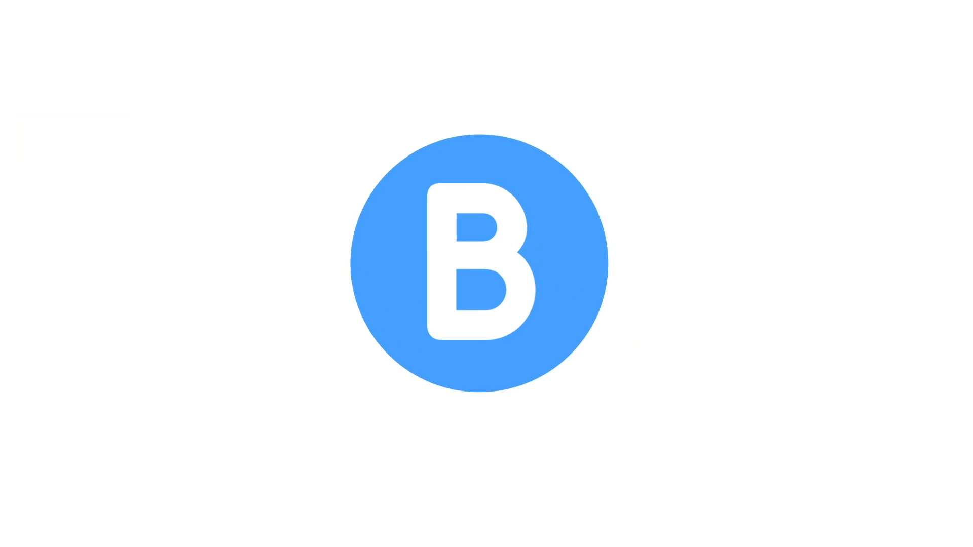